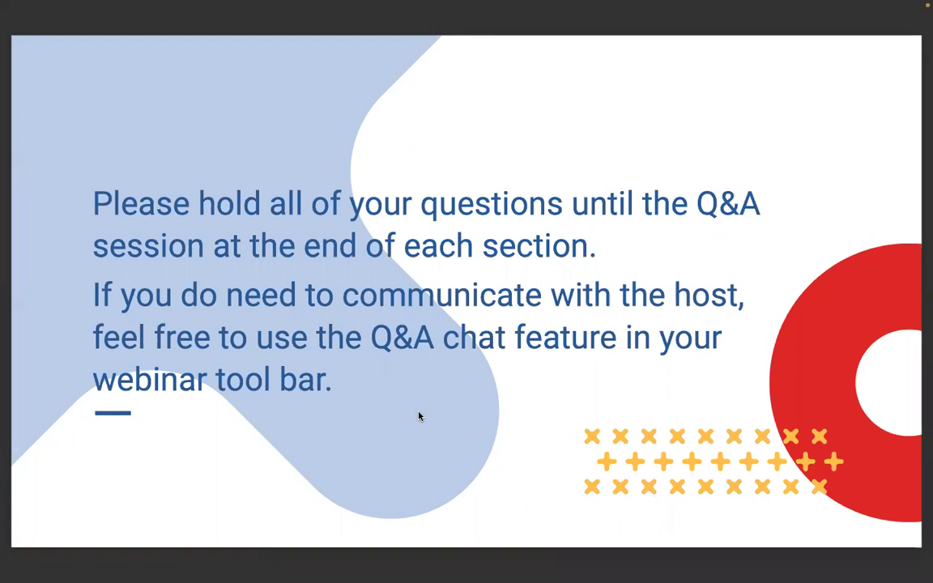
# - Switch from the slides to the jmc Home page in Firefox and expand the Credit Checker options under Grading
pyautogui.press('Right')
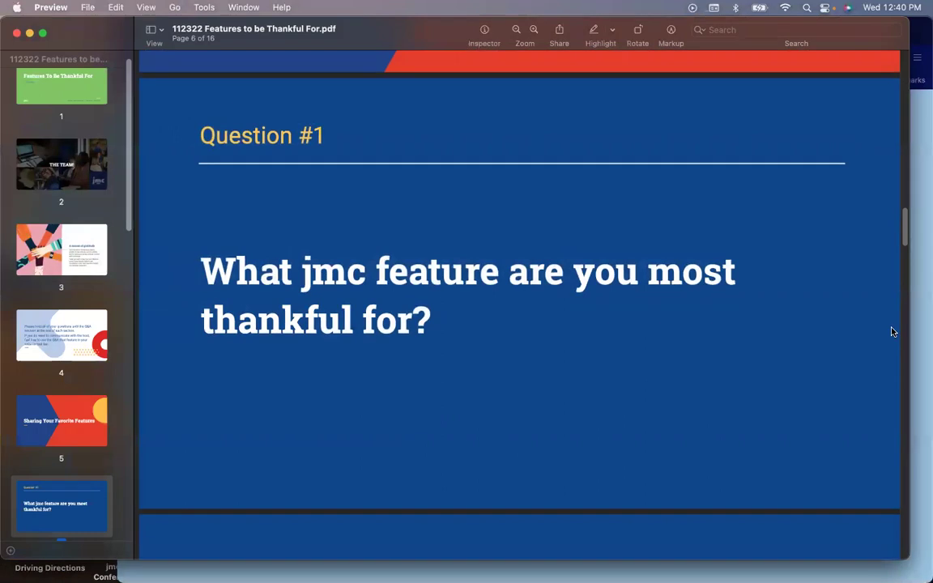
pyautogui.press('super+Tab')
pyautogui.click(369, 31)
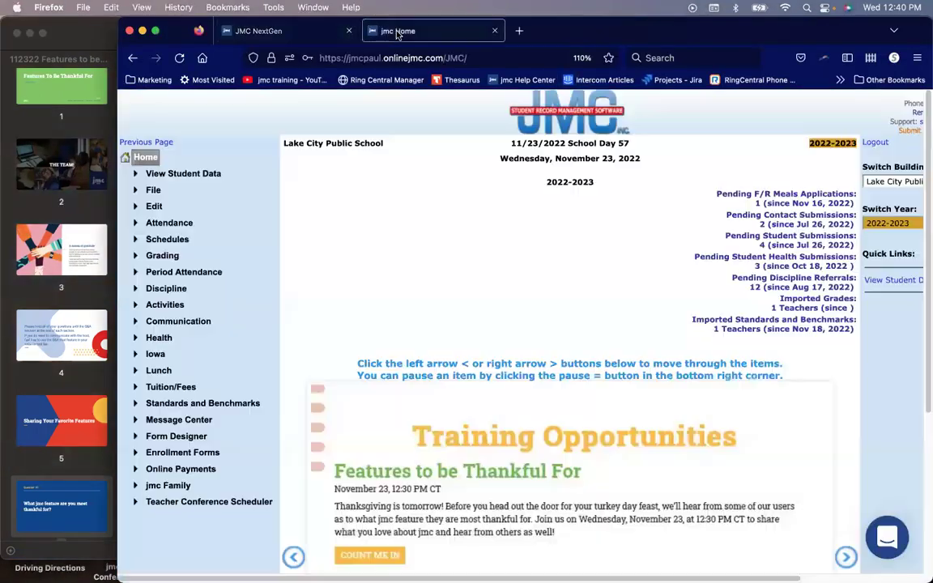
pyautogui.click(162, 255)
pyautogui.click(185, 354)
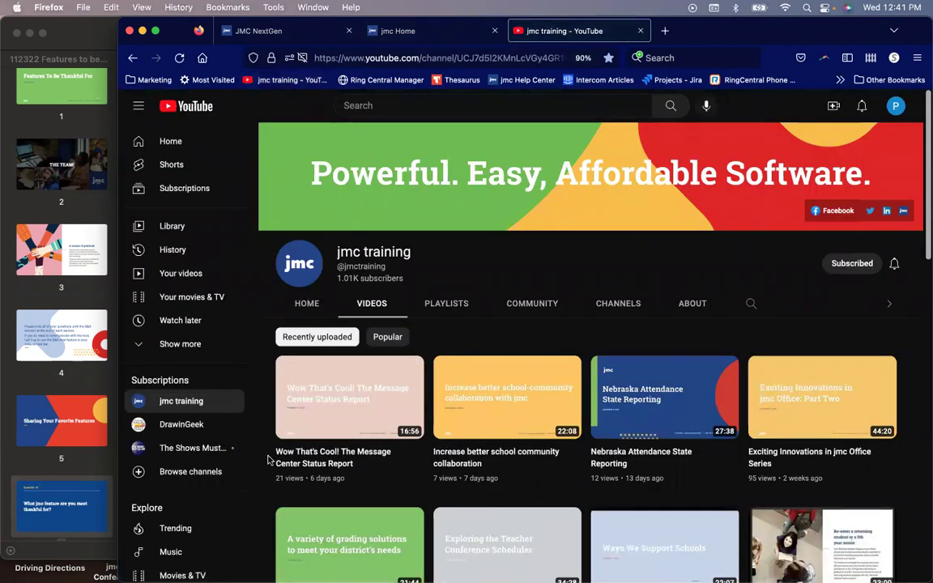
# - Browse the recently uploaded videos on the jmc training YouTube channel
pyautogui.scroll(-2, 268, 458)
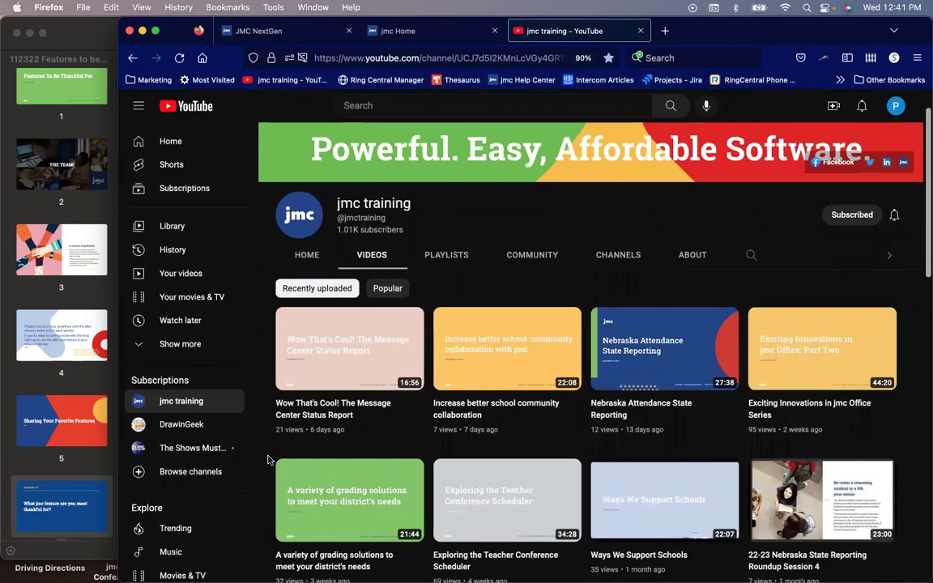
pyautogui.scroll(-5, 268, 459)
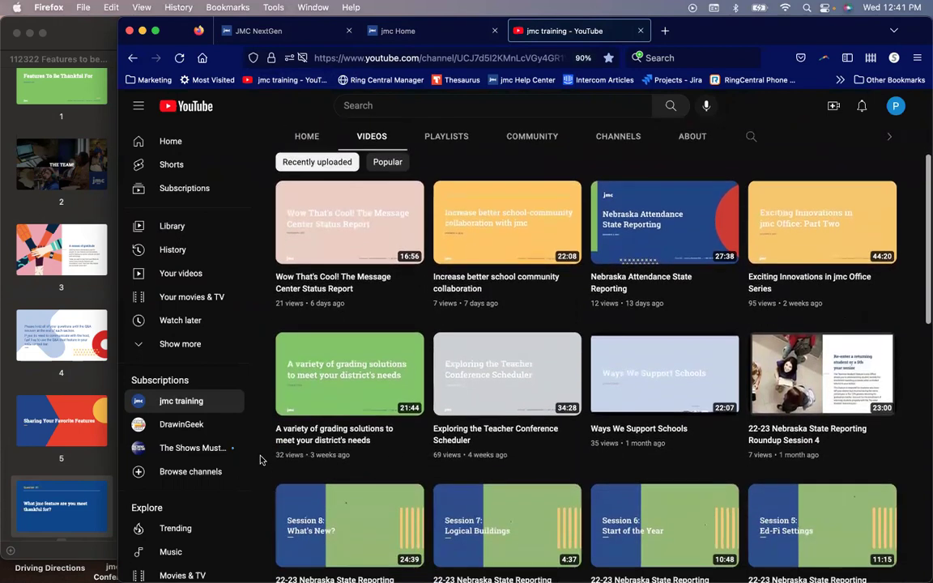
pyautogui.scroll(2, 260, 460)
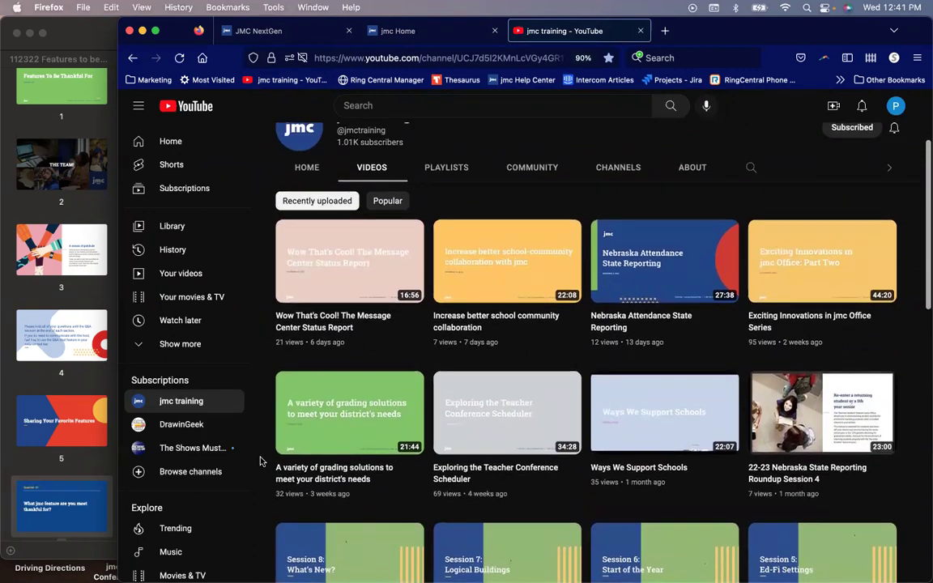
# - Return to the jmc Home page and widen the browser window until the support contact details are fully visible
pyautogui.click(421, 32)
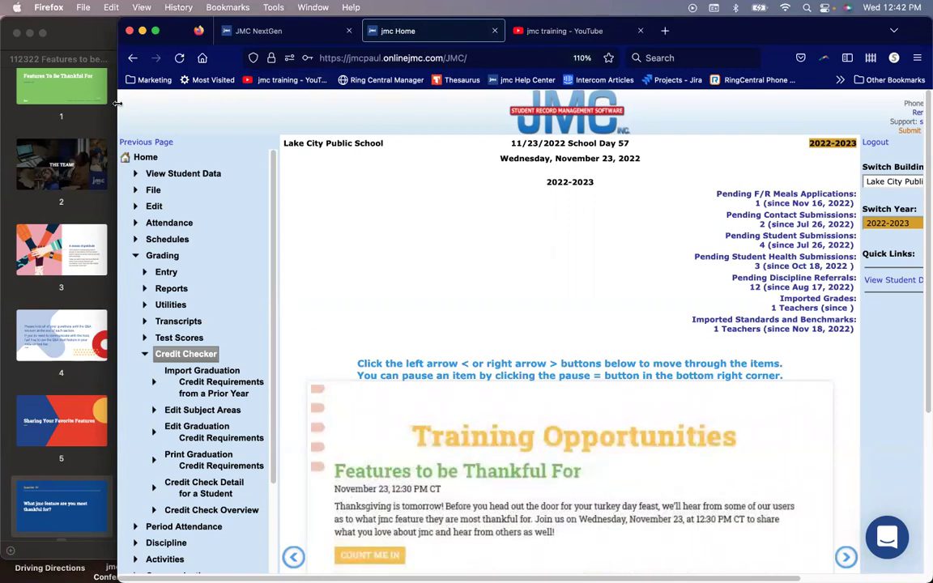
pyautogui.moveTo(117, 104); pyautogui.dragTo(81, 99)
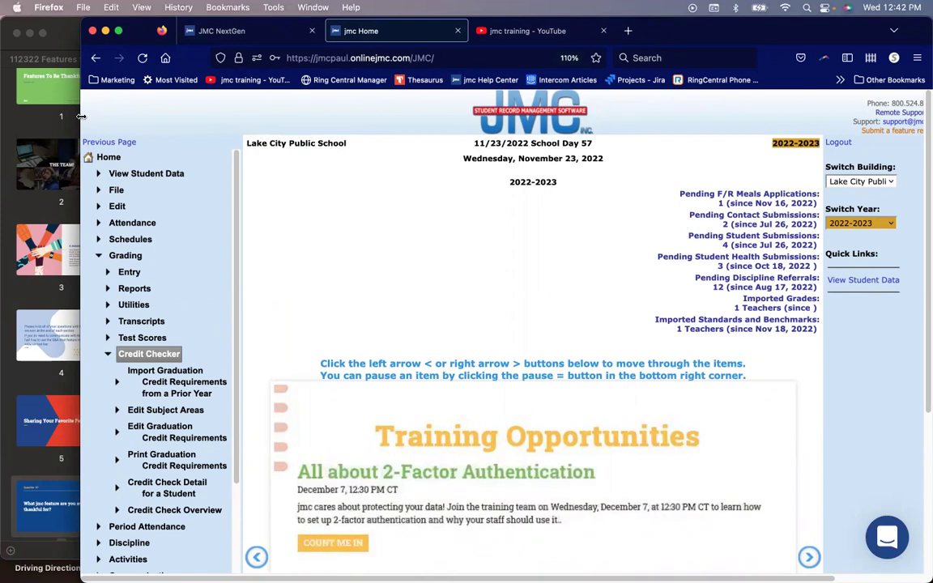
pyautogui.moveTo(80, 107); pyautogui.dragTo(54, 113)
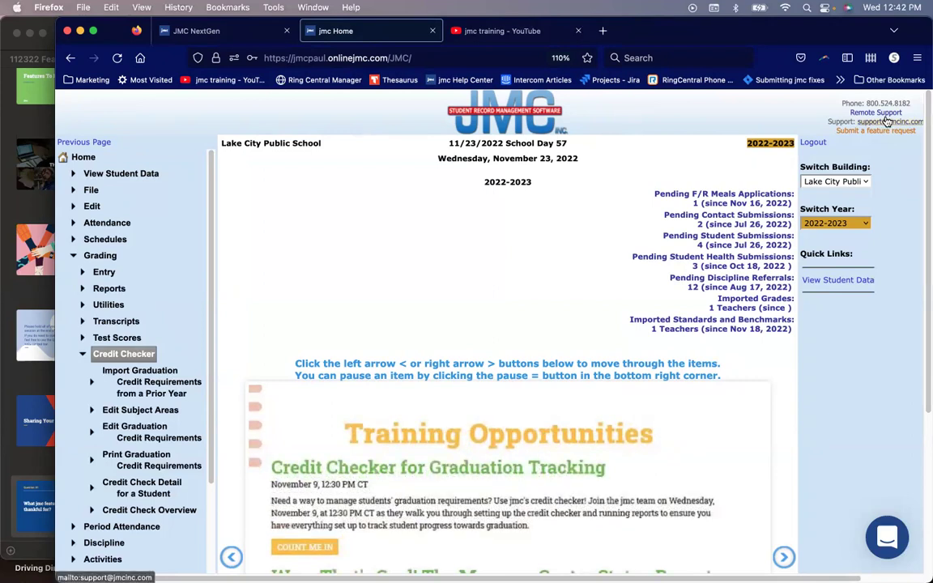
# - Check the usual reply time in the jmc support chat and close the chat
pyautogui.click(885, 538)
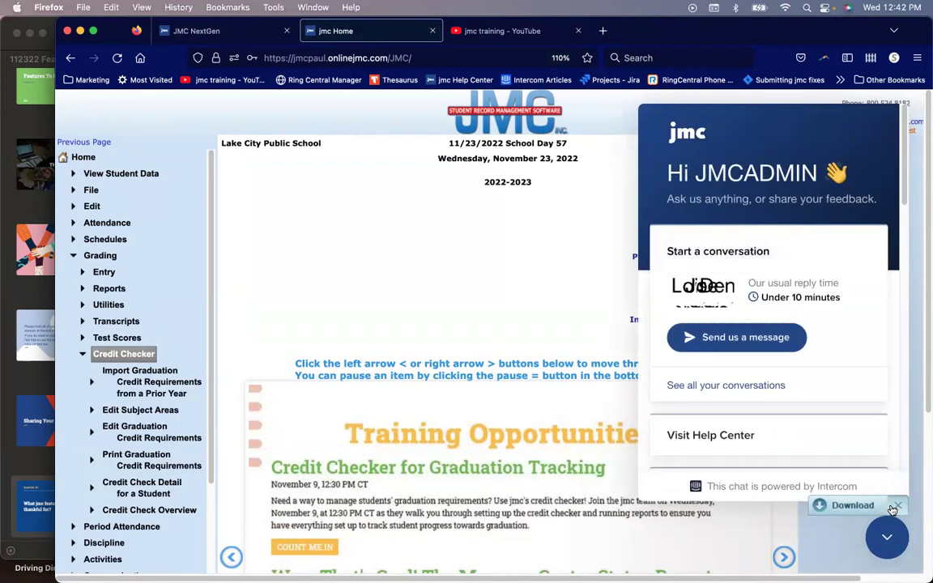
pyautogui.moveTo(842, 302); pyautogui.dragTo(761, 298)
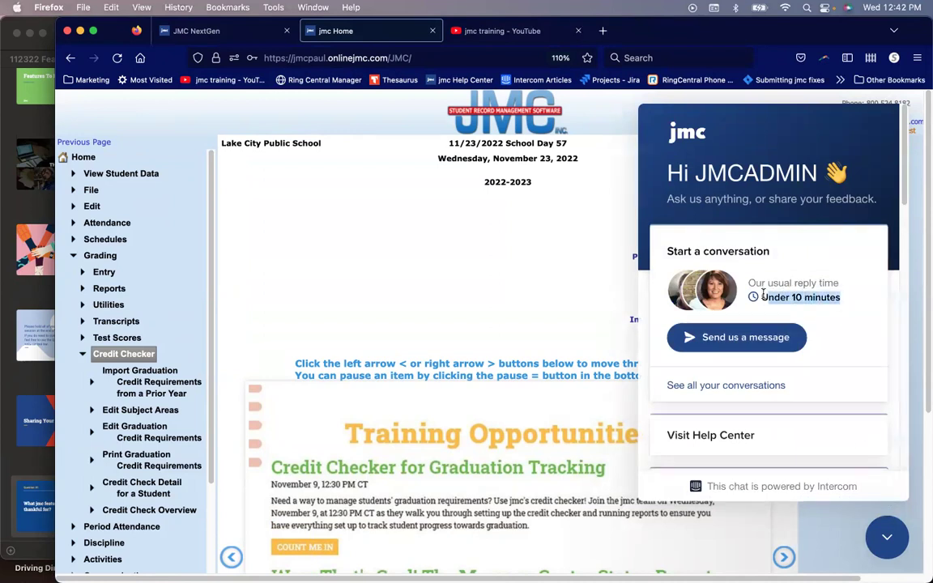
pyautogui.click(842, 301)
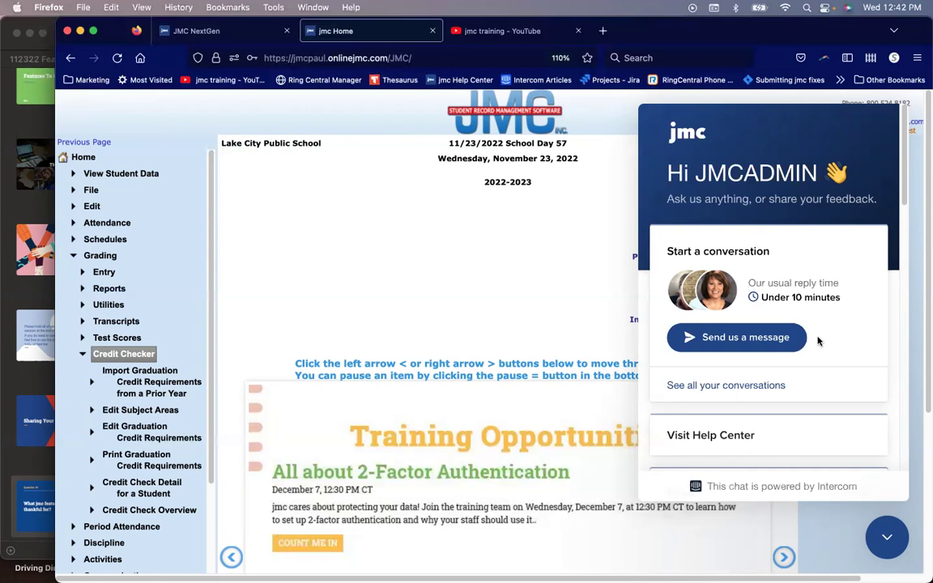
pyautogui.click(887, 537)
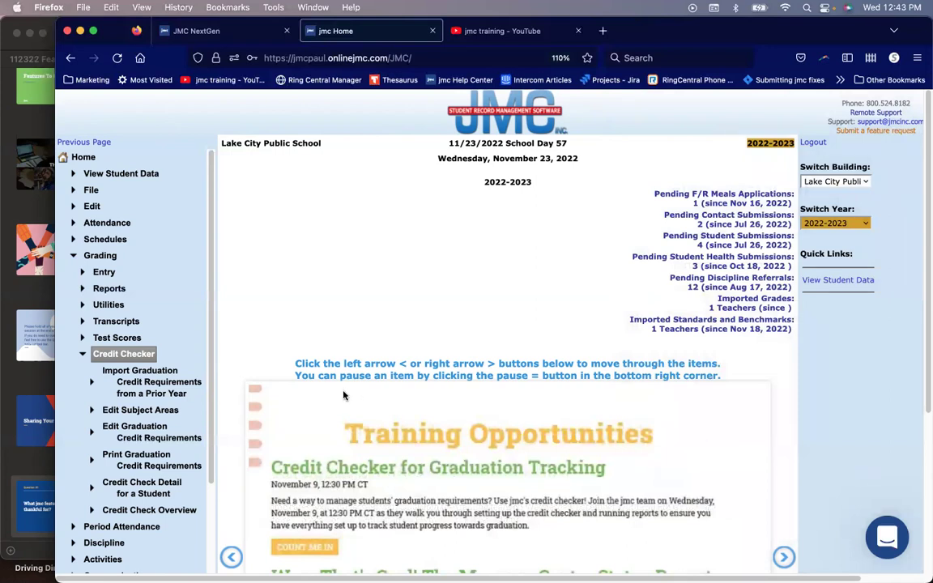
# - Collapse the Grading section and open the Message Center's Send Messages page
pyautogui.click(113, 354)
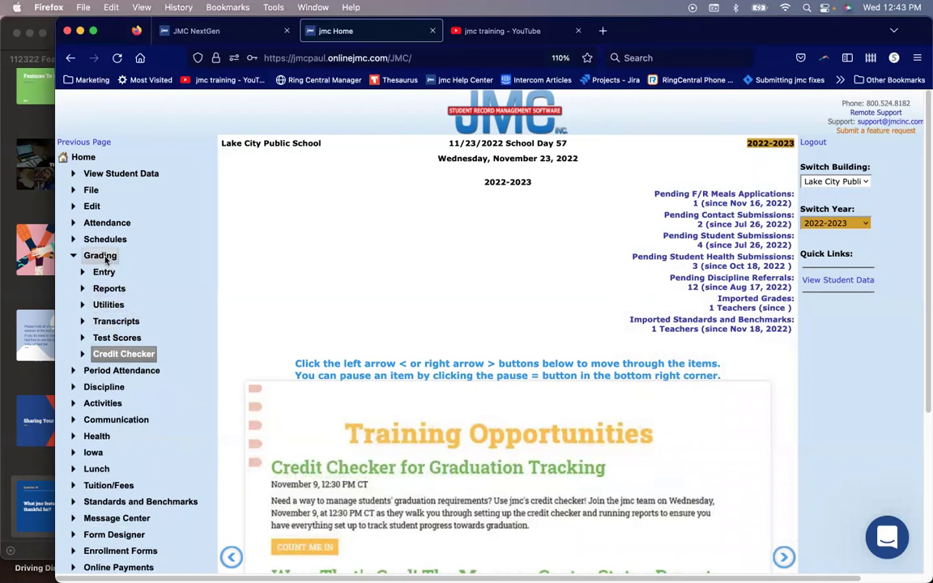
pyautogui.click(99, 255)
pyautogui.click(122, 420)
pyautogui.click(128, 436)
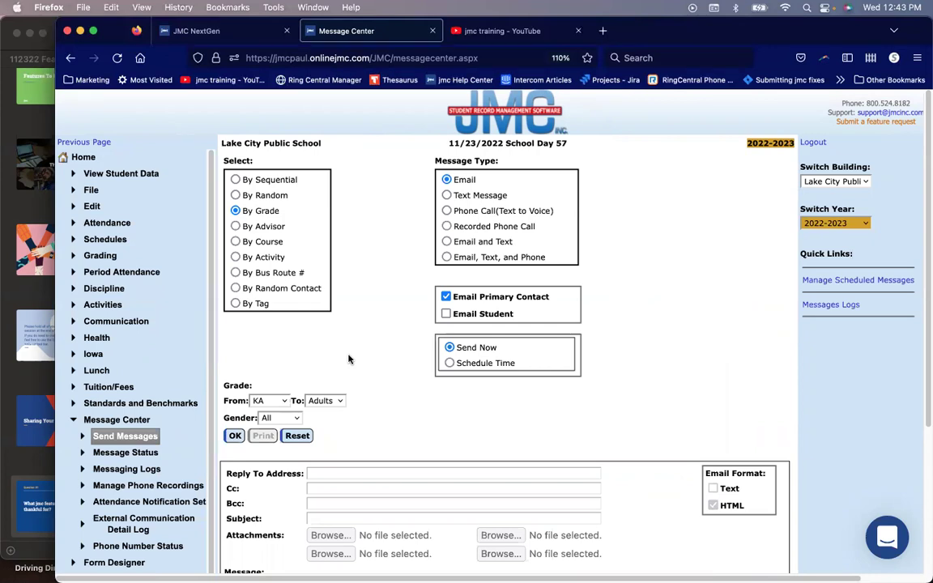
# - Set the message type to Email, Text, and Phone and select recipients by bus route number 14A
pyautogui.click(446, 226)
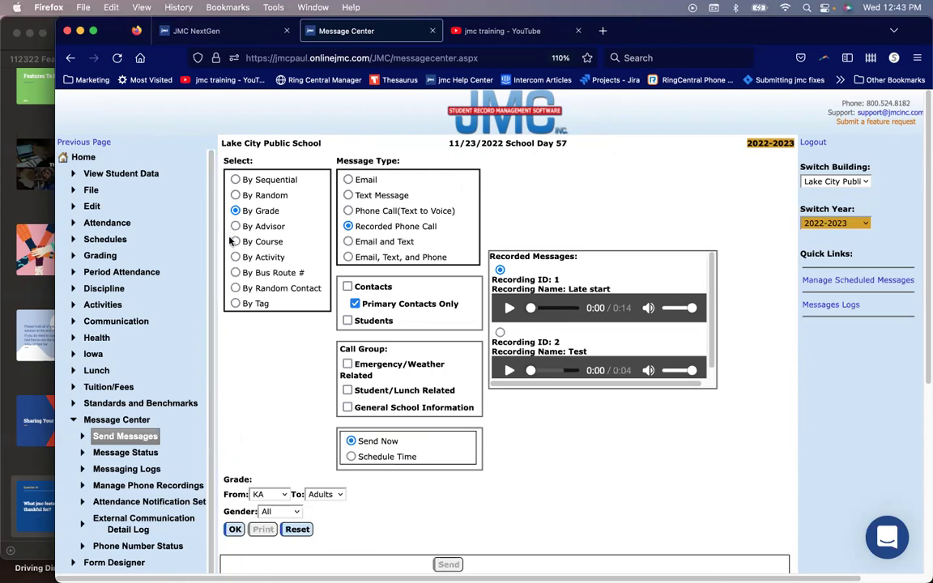
pyautogui.click(236, 273)
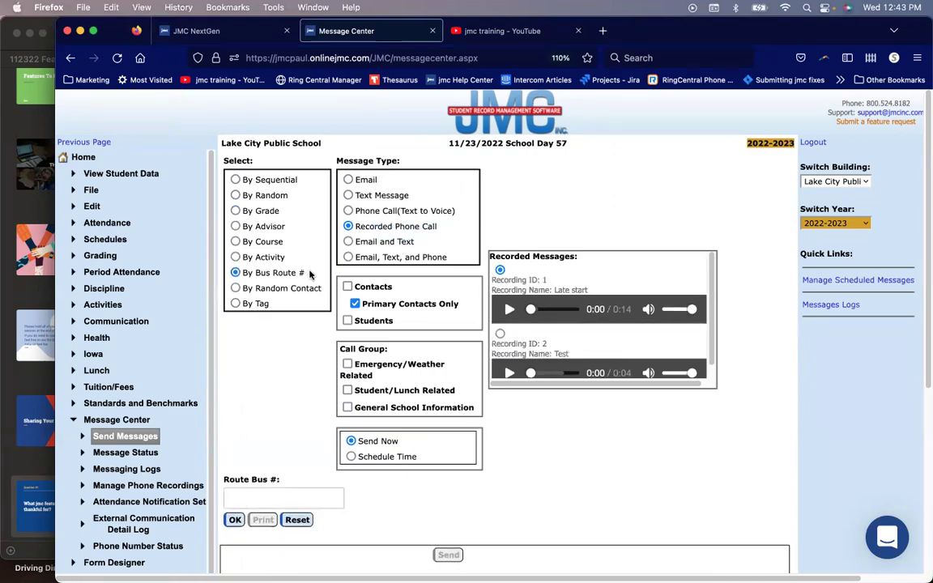
pyautogui.click(347, 257)
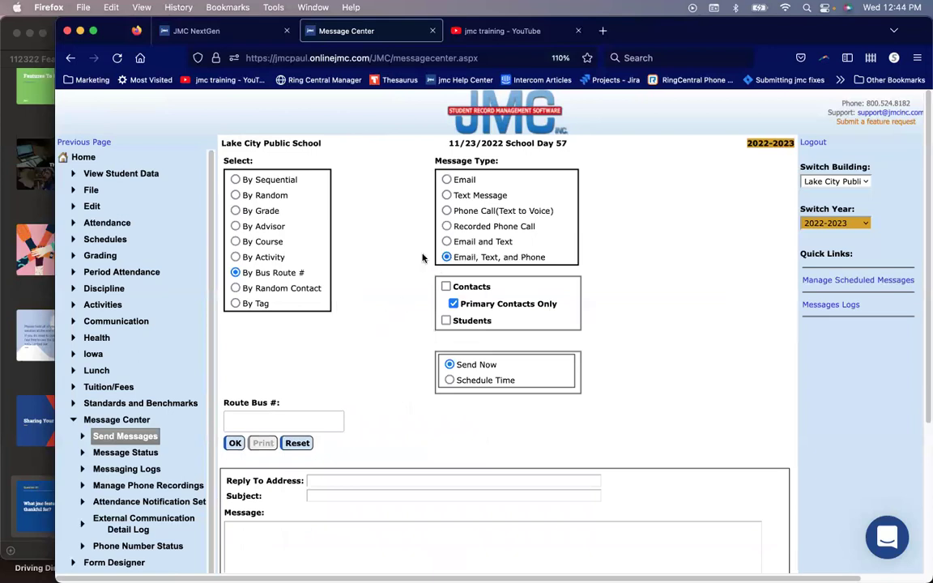
pyautogui.click(264, 421)
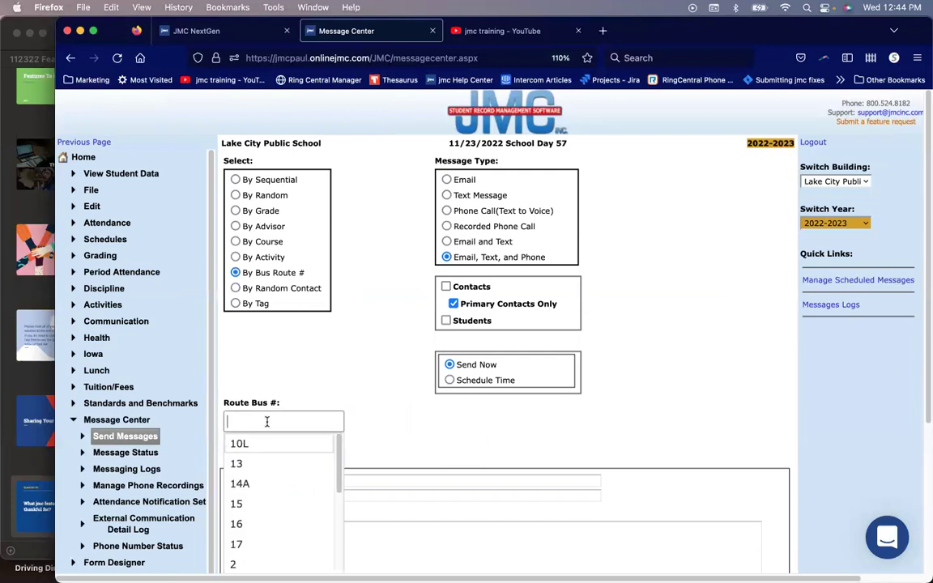
pyautogui.click(242, 484)
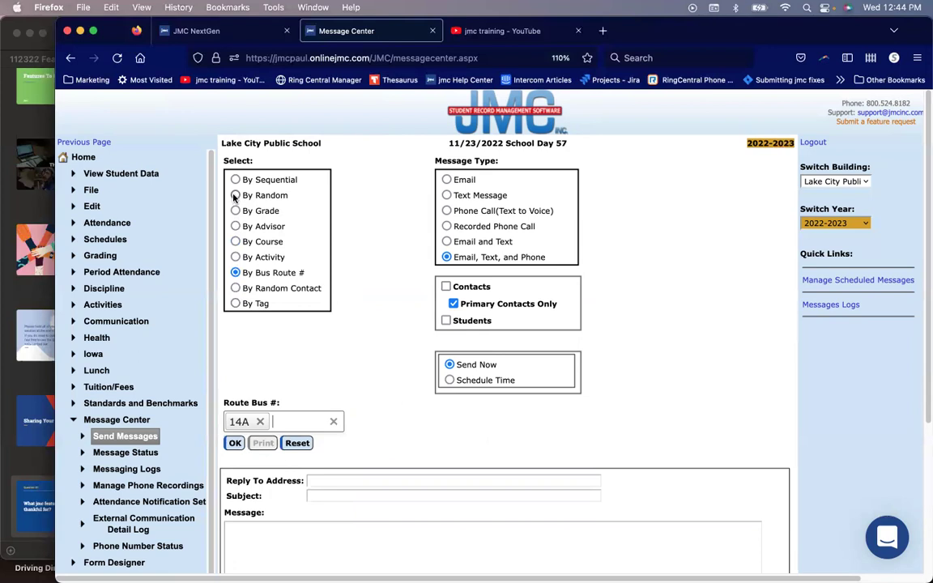
# - View the By Random Contact recipient selection and set the selection back to By Grade
pyautogui.click(236, 289)
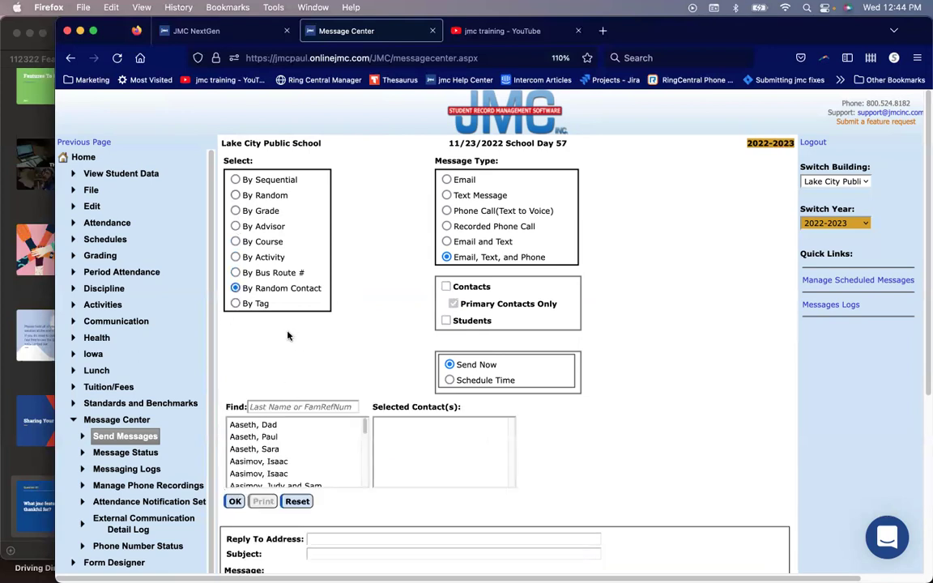
pyautogui.click(235, 210)
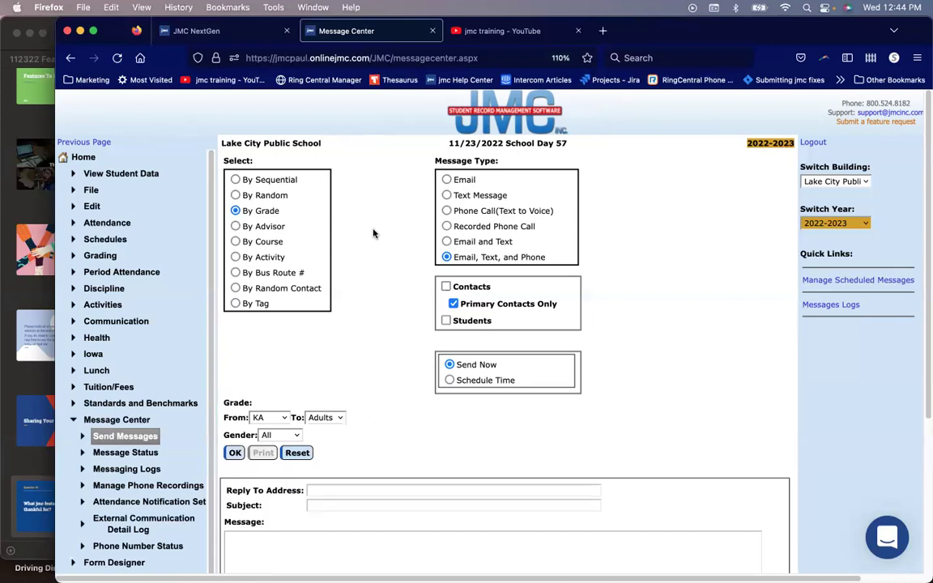
# - Open the Teachers login page from the JMC NextGen page in a new browser tab and switch to it
pyautogui.click(253, 37)
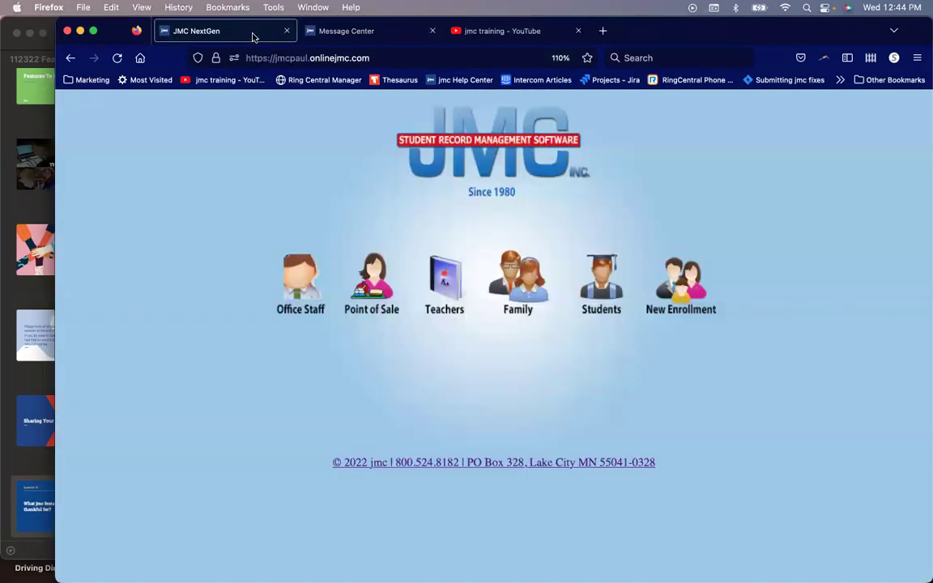
pyautogui.rightClick(455, 280)
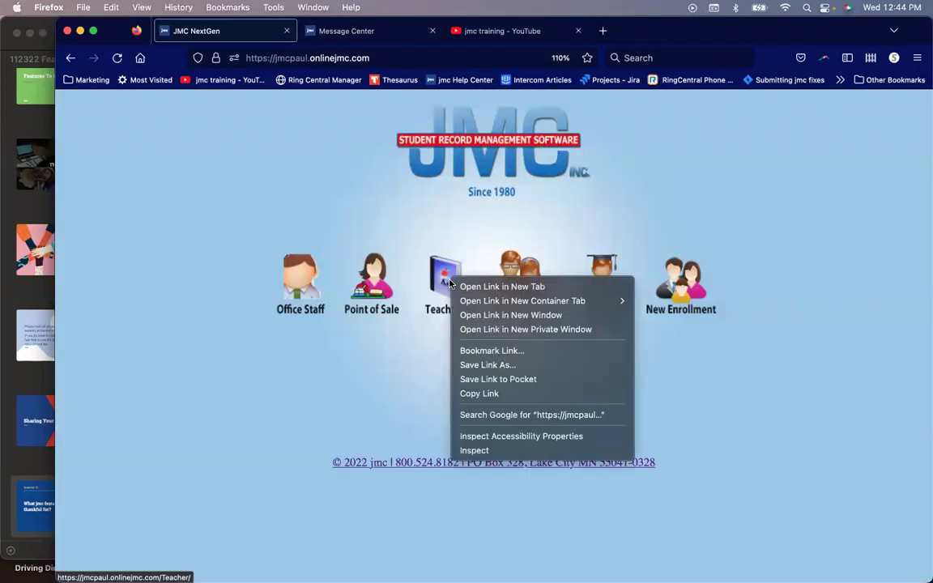
pyautogui.click(471, 289)
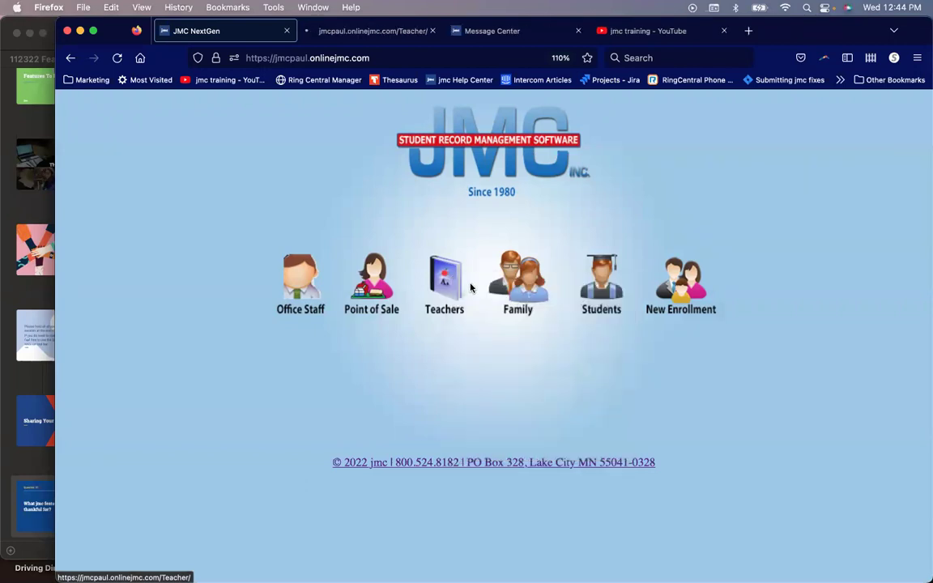
pyautogui.click(364, 38)
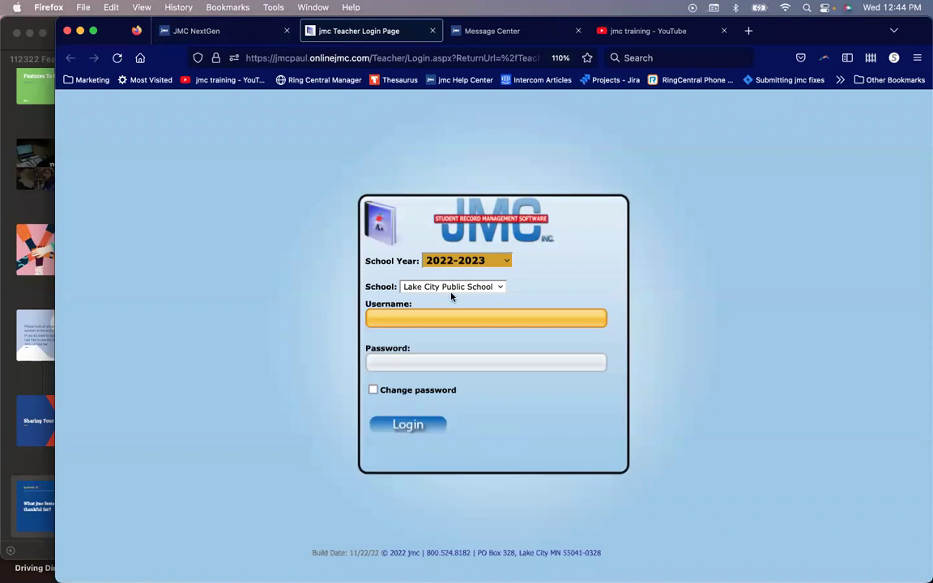
# - Log in to the teacher portal with the teacher's username and account password, declining to update the saved browser login
pyautogui.write('Paul')
pyautogui.press('Tab')
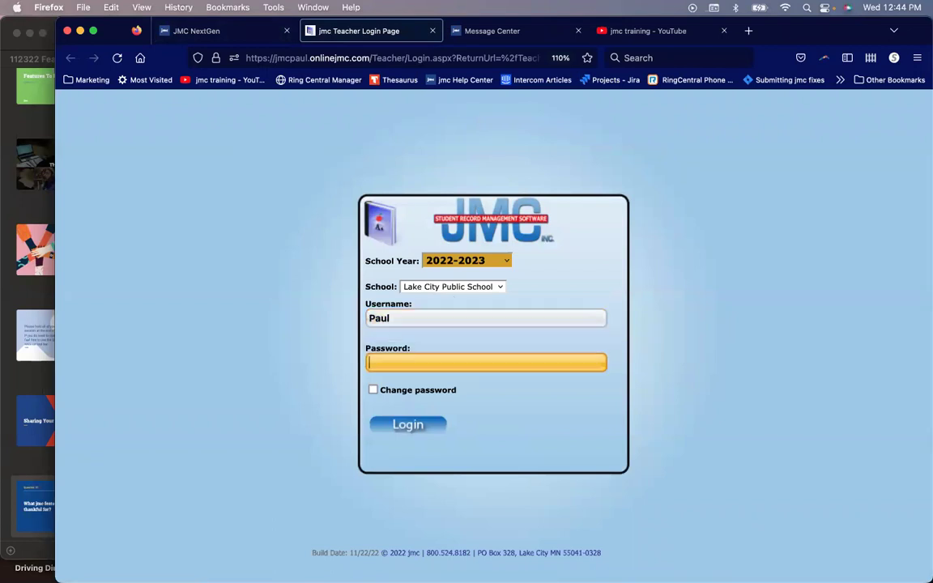
pyautogui.write('••••••')
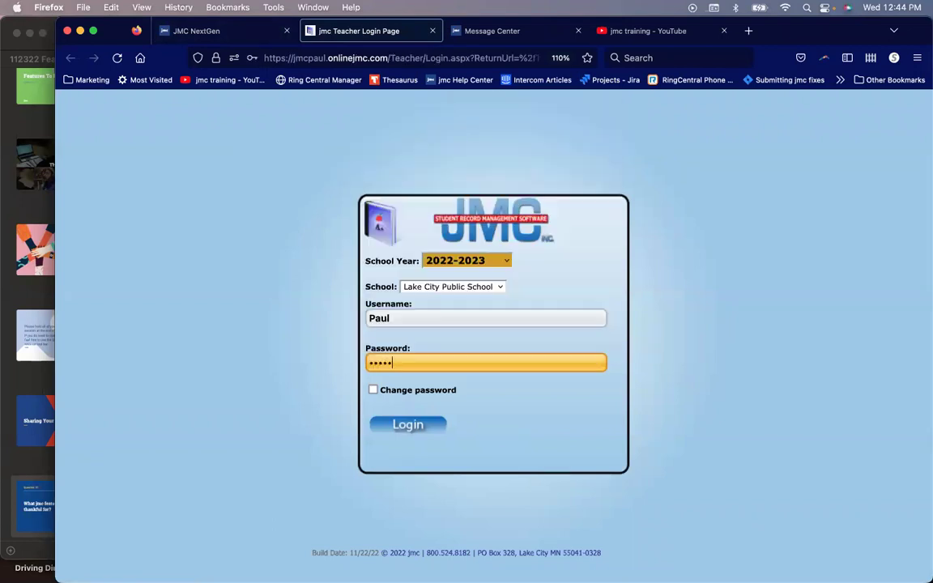
pyautogui.press('Return')
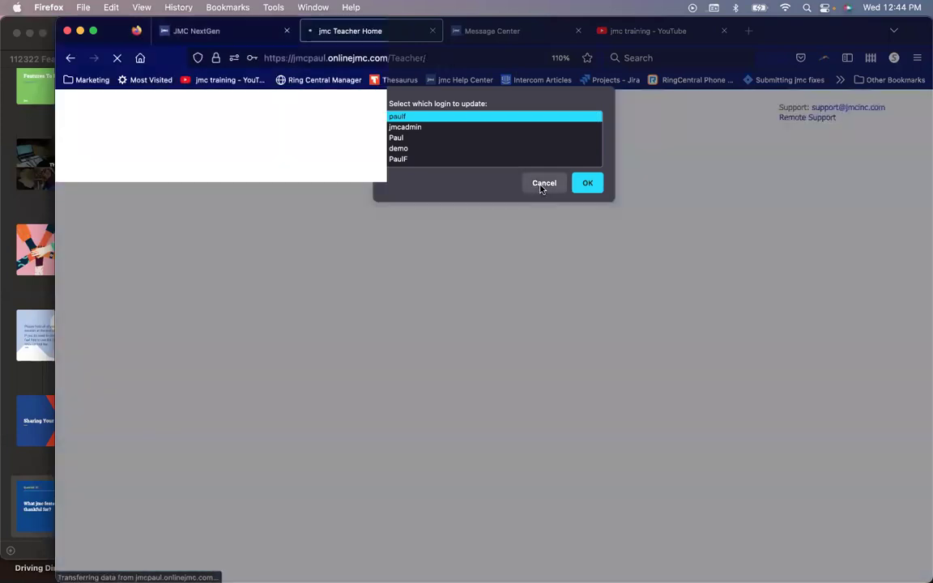
pyautogui.click(543, 185)
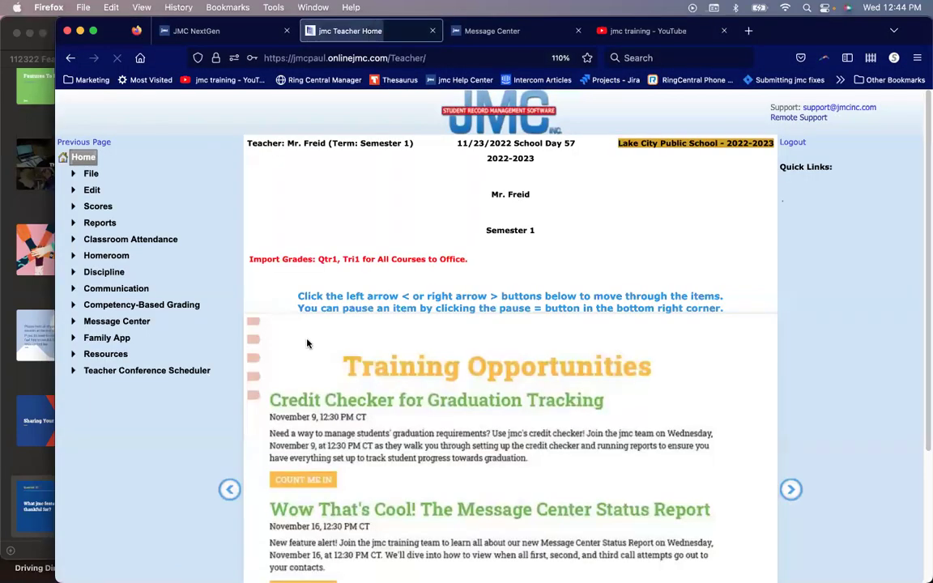
# - View the teacher Message Center's recipient and message options, and return to the teacher home page
pyautogui.click(126, 322)
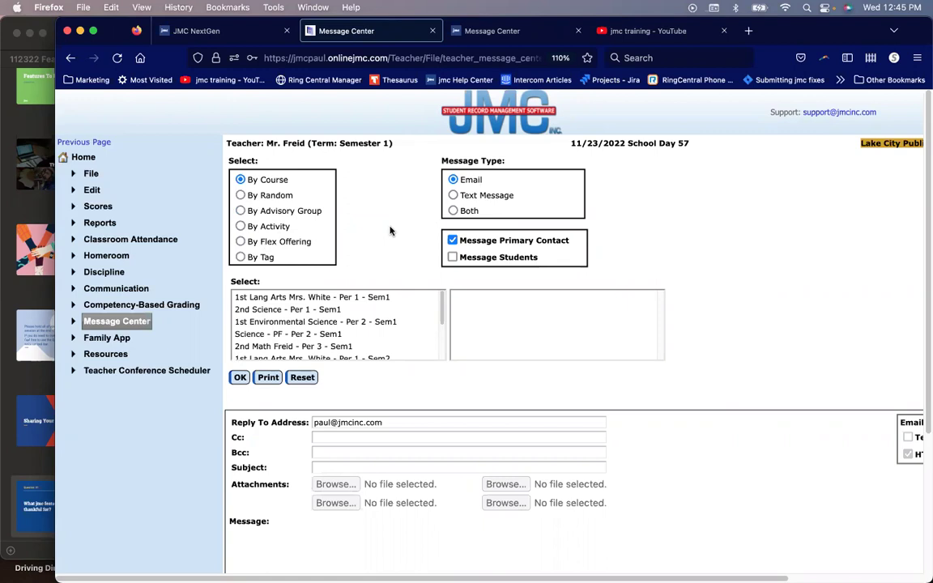
pyautogui.click(92, 162)
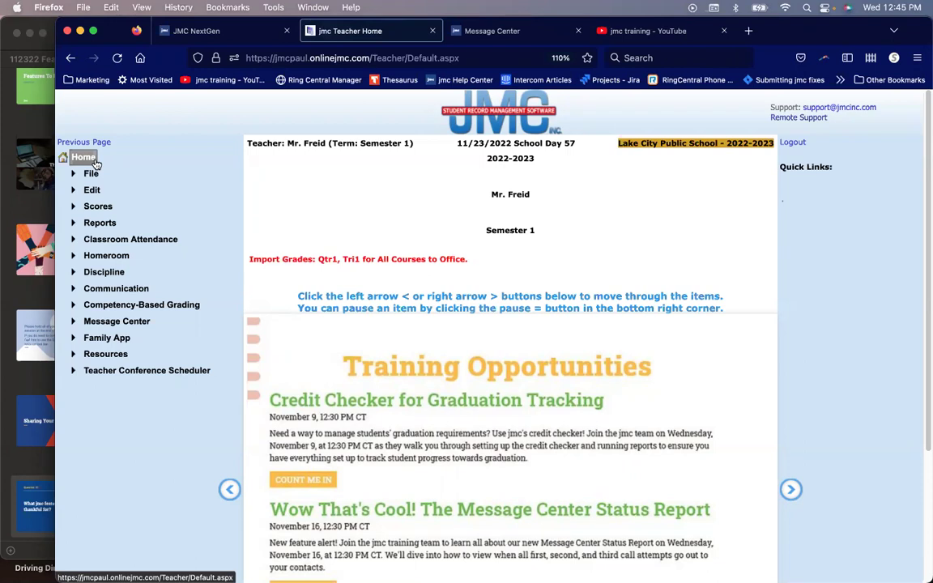
# - Switch to the office jmc tab and open the student Lists report builder in the Attendance section
pyautogui.click(472, 30)
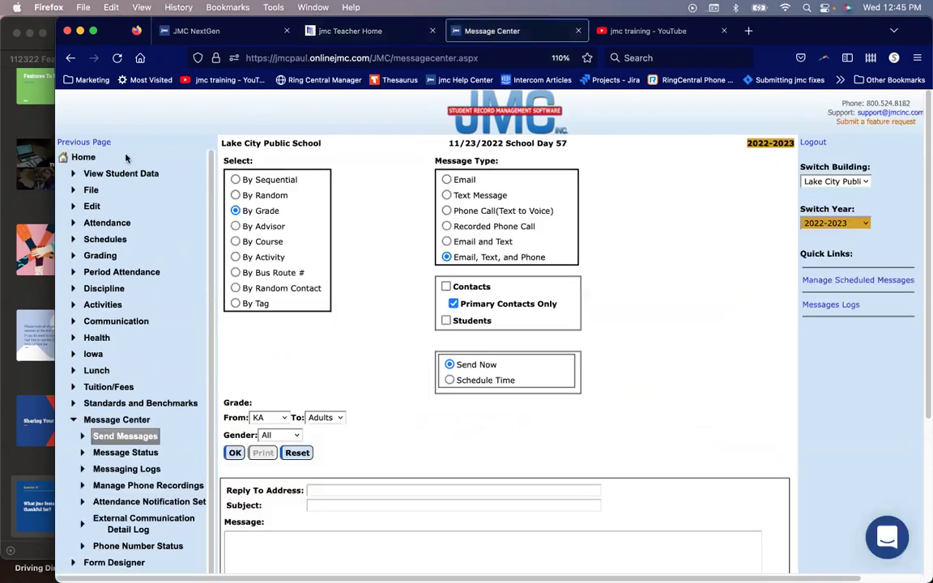
pyautogui.click(81, 158)
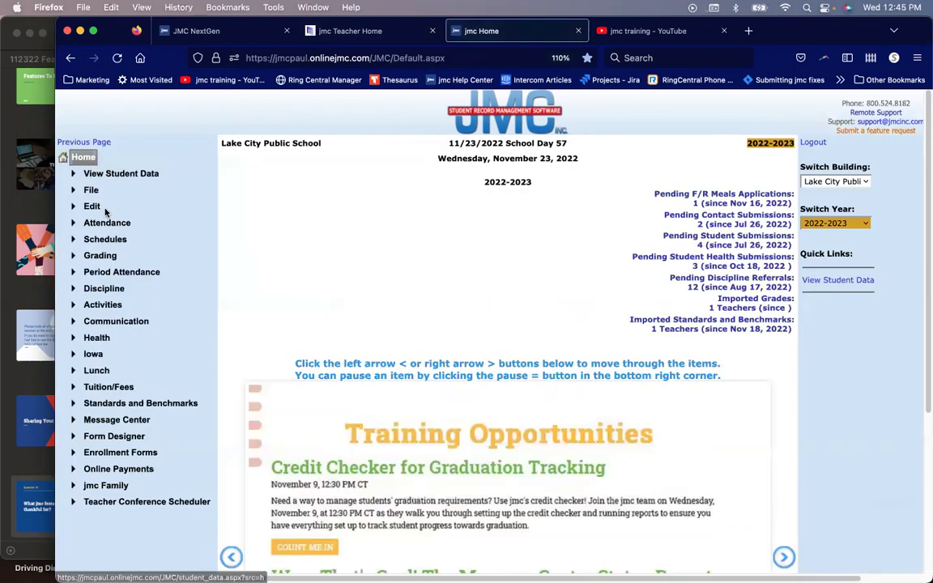
pyautogui.click(106, 223)
pyautogui.click(108, 239)
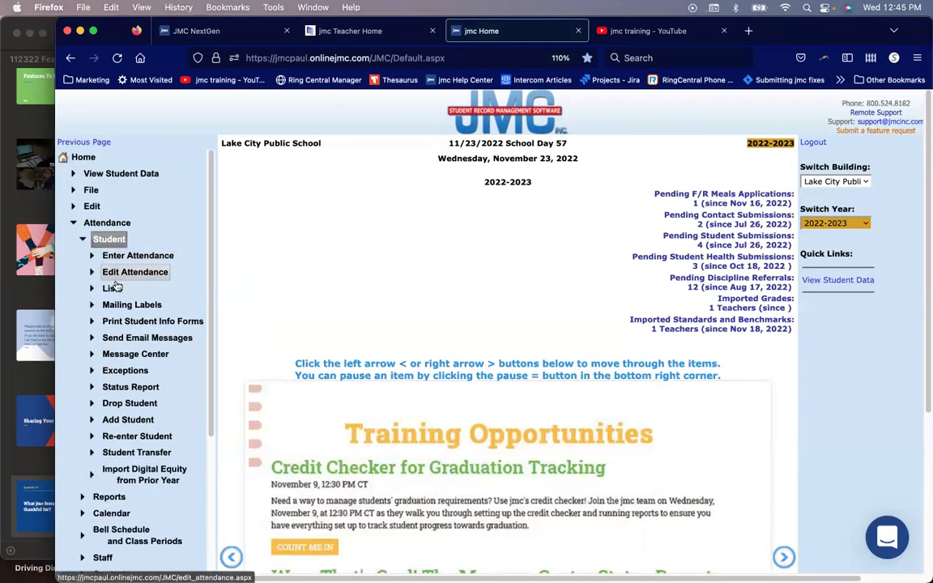
pyautogui.click(111, 288)
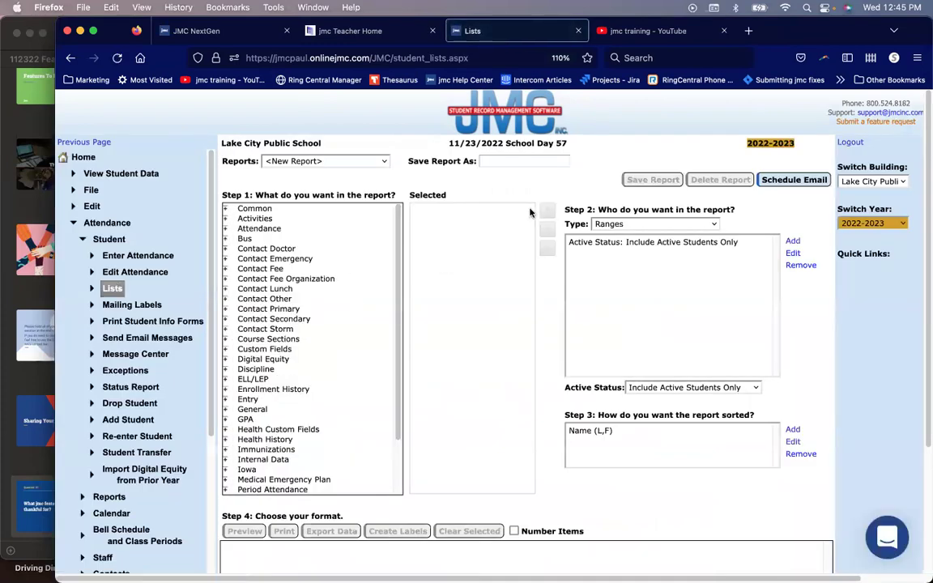
# - Add the Common fields Name (First Last), Birth Date (MMDDYYYY) and Grade to the new report
pyautogui.click(225, 208)
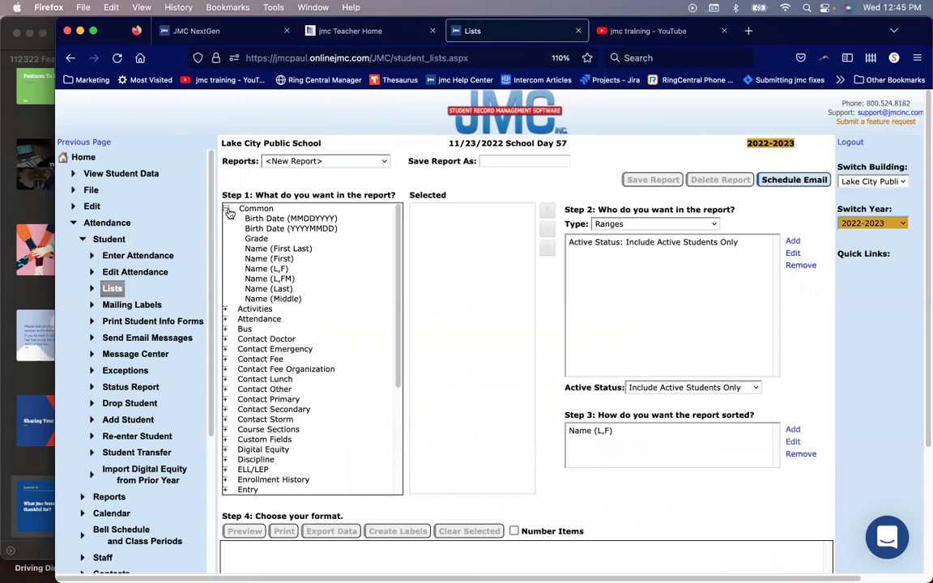
pyautogui.click(255, 251)
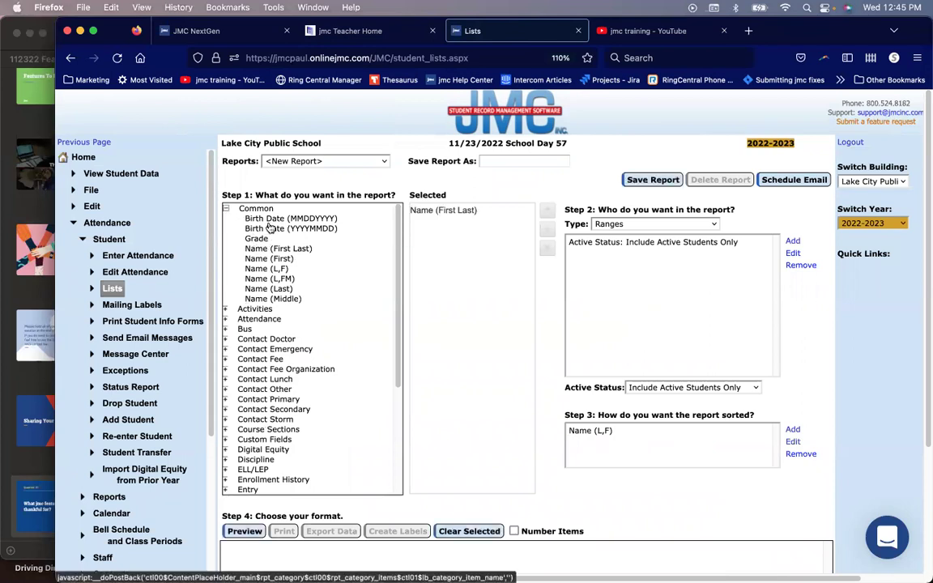
pyautogui.click(270, 220)
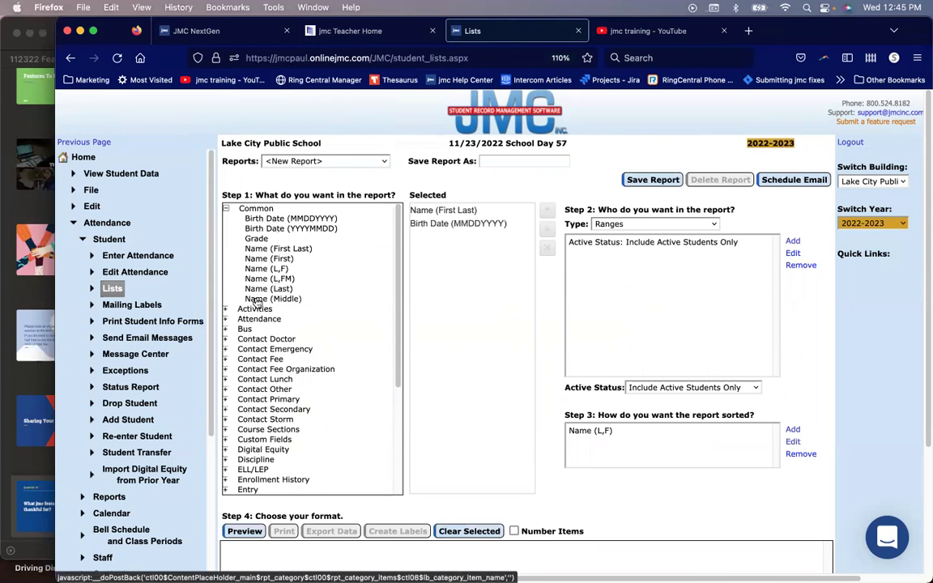
pyautogui.click(254, 239)
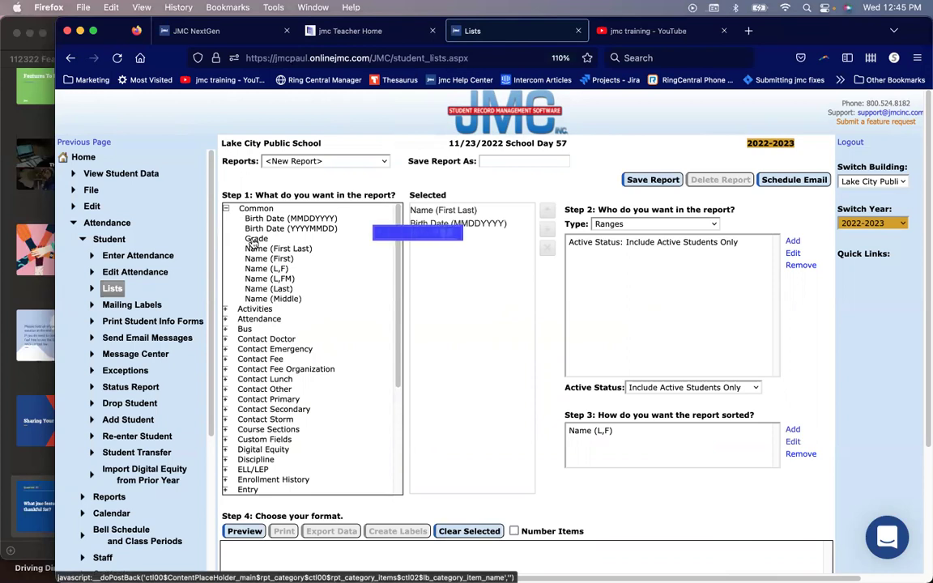
# - Move Grade above Birth Date in the report's selected fields and look at the saved reports list
pyautogui.click(422, 236)
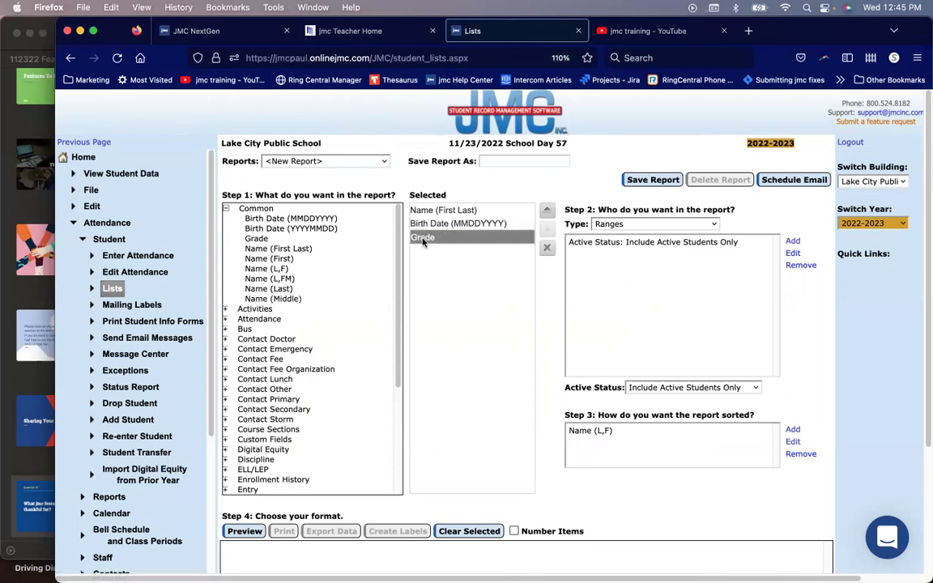
pyautogui.click(548, 212)
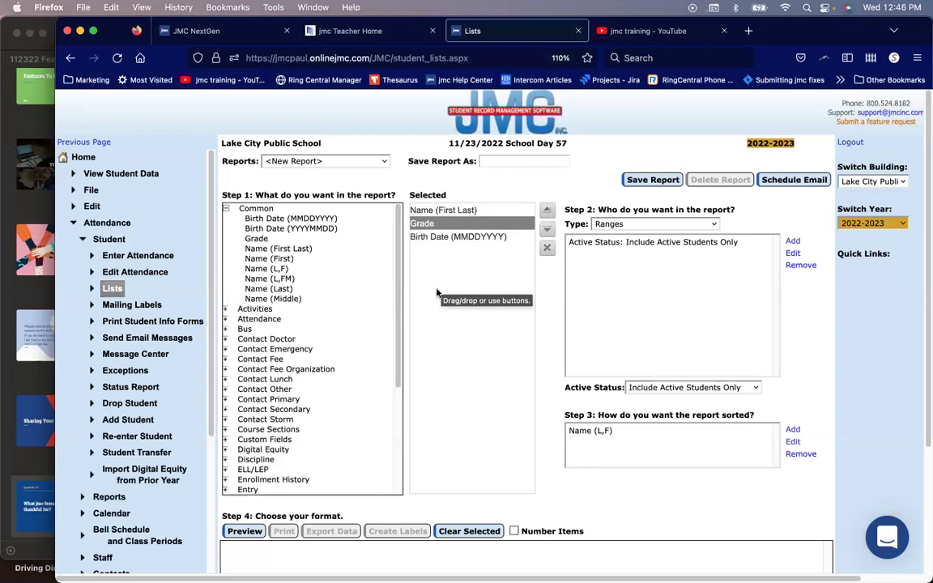
pyautogui.click(384, 162)
pyautogui.click(383, 164)
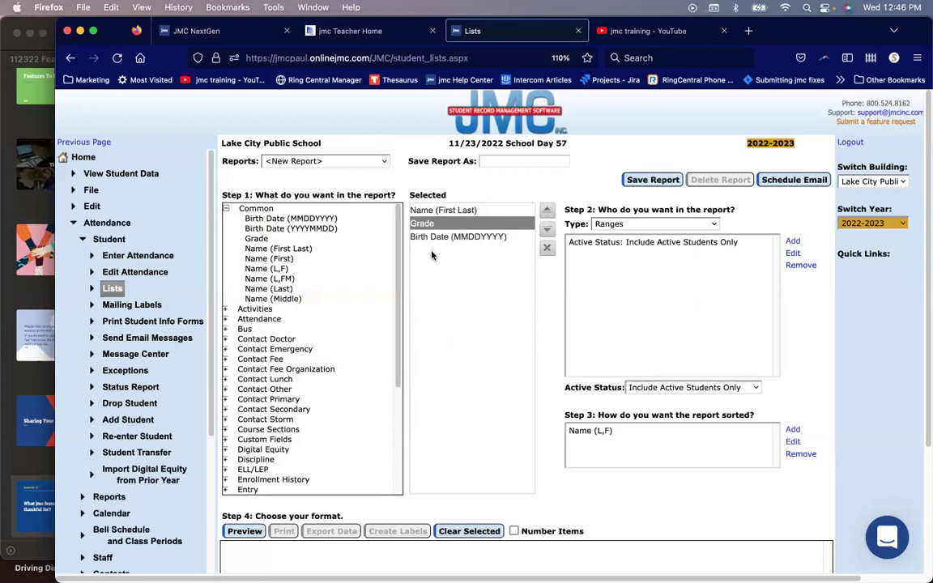
# - Remove Grade from the report's selected fields
pyautogui.scroll(-2, 510, 349)
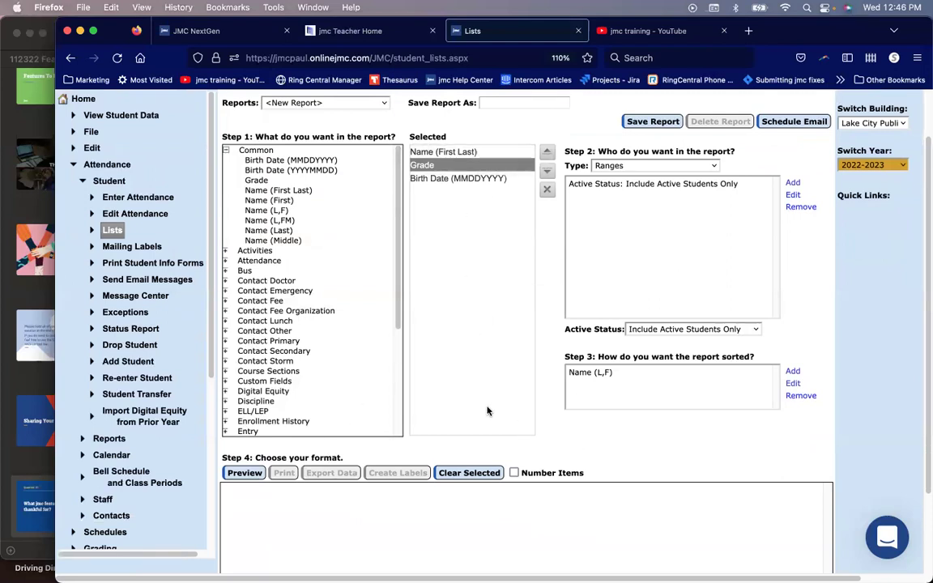
pyautogui.click(546, 191)
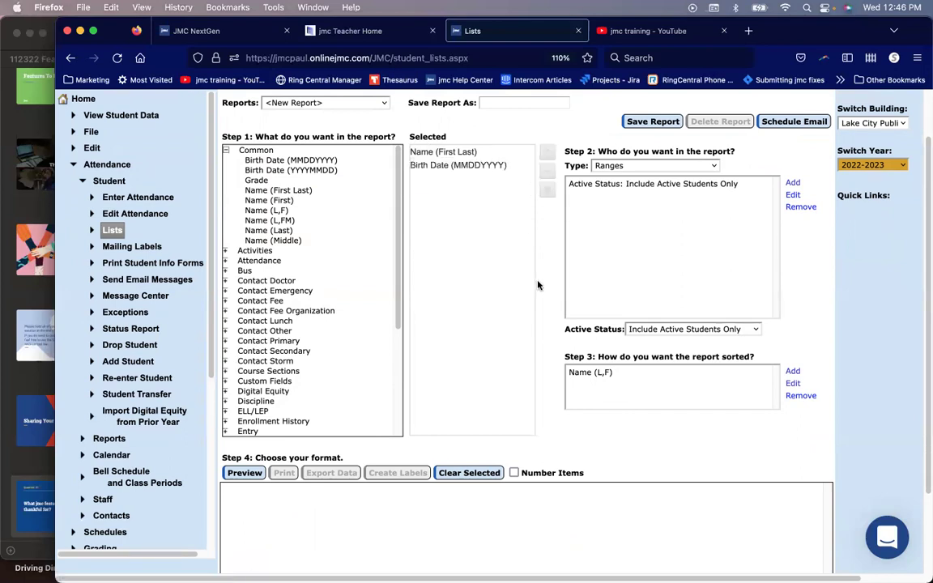
pyautogui.scroll(2, 526, 286)
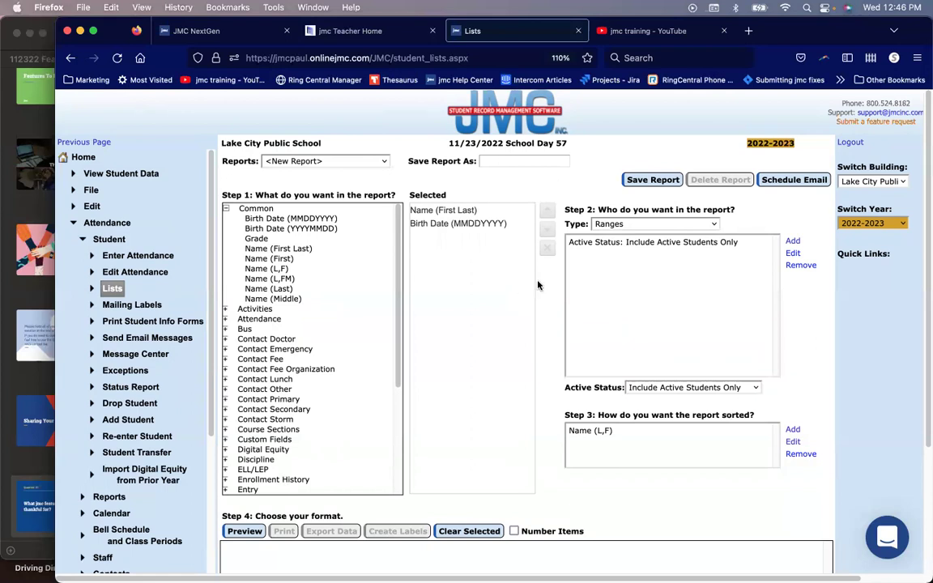
# - View the Teacher Conference Scheduler settings with their family access options and conference dates, and return to the jmc home page
pyautogui.click(64, 157)
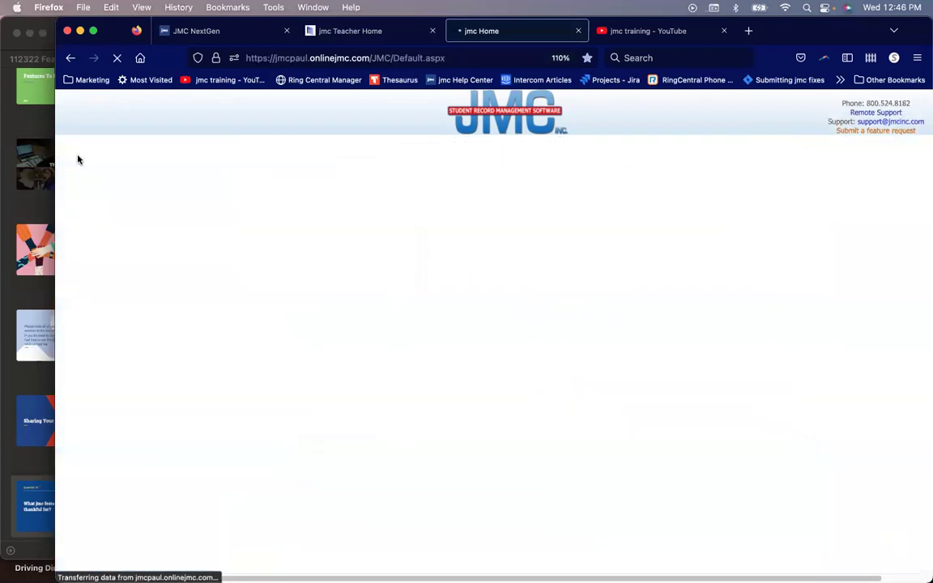
pyautogui.click(154, 503)
pyautogui.scroll(-1, 155, 506)
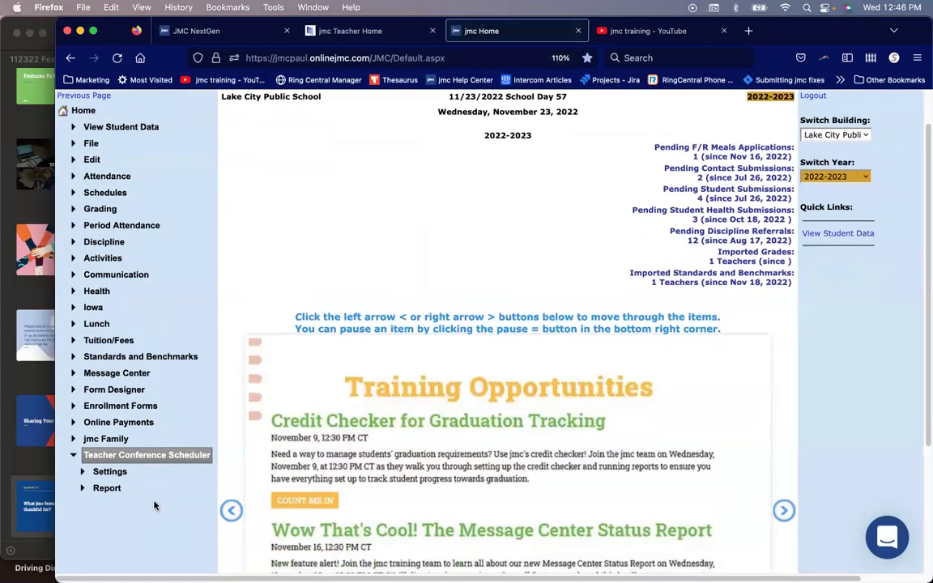
pyautogui.click(107, 472)
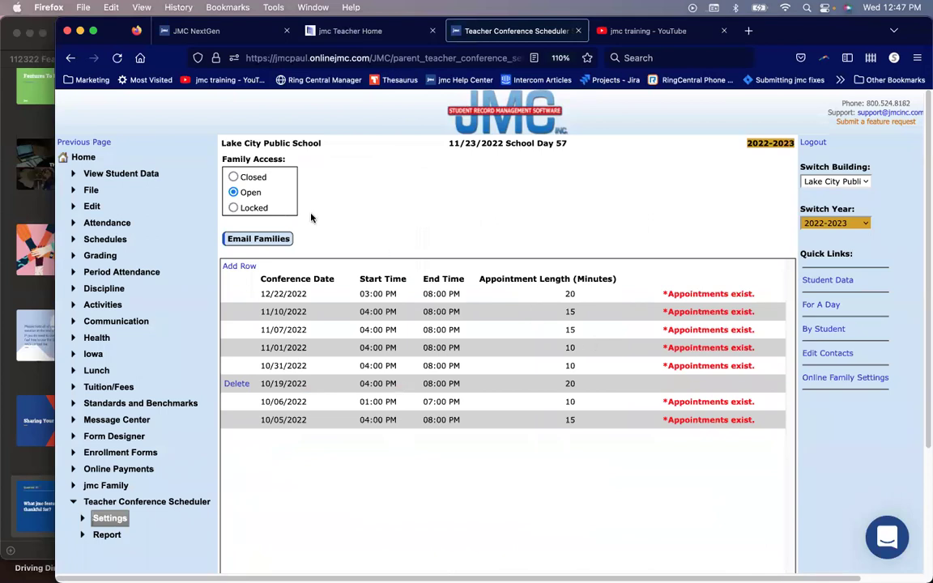
pyautogui.click(84, 157)
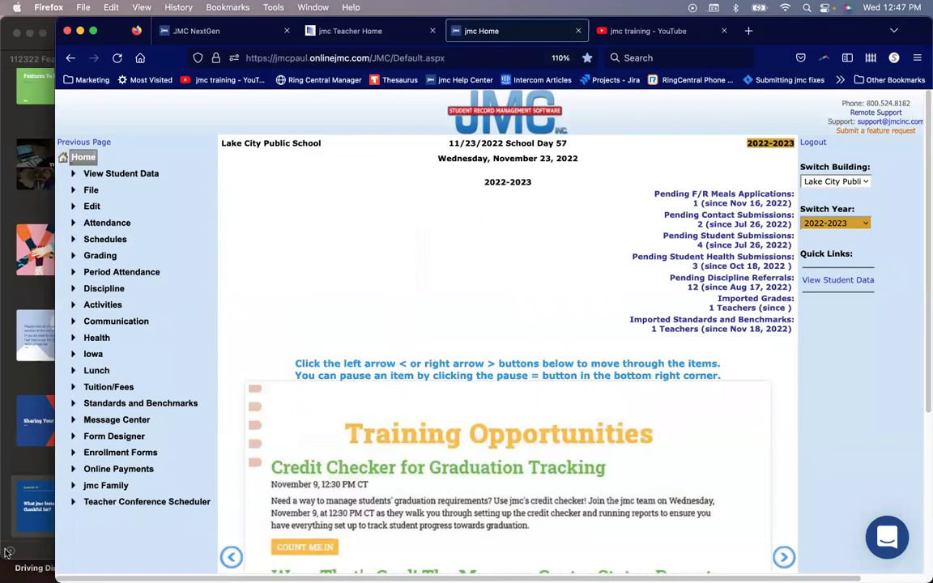
# - Switch to the Features to be Thankful For PDF in Preview and show its Question #2 page full screen
pyautogui.click(36, 517)
pyautogui.scroll(-5, 227, 424)
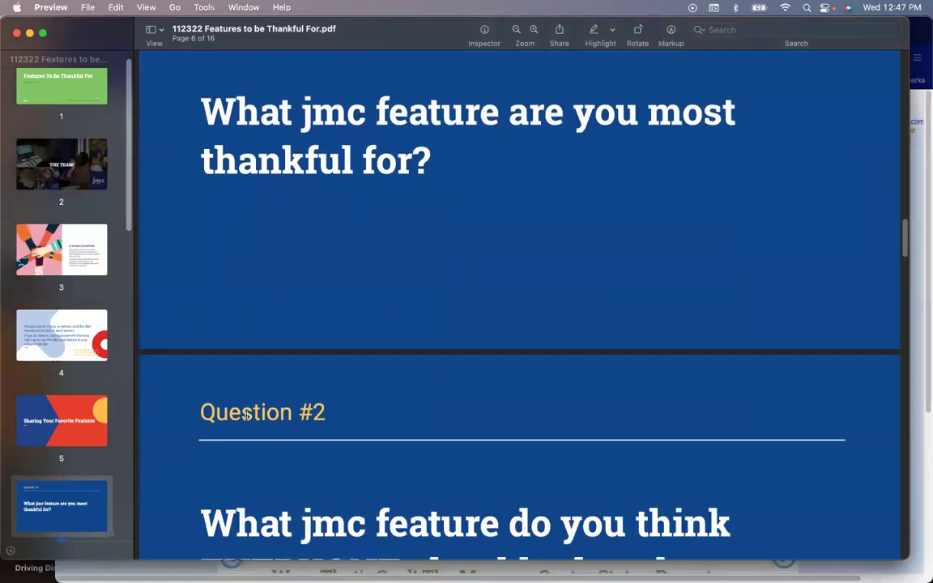
pyautogui.click(146, 6)
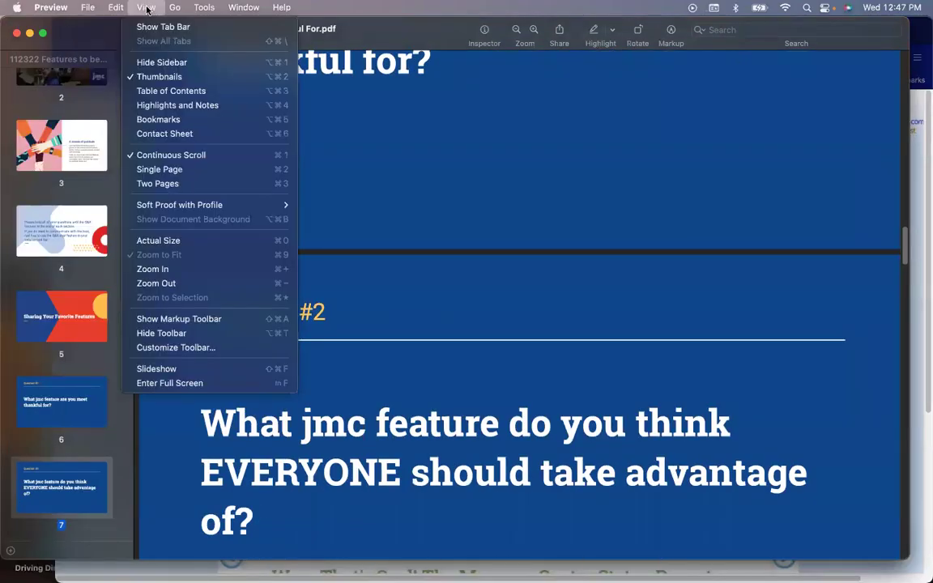
pyautogui.click(169, 383)
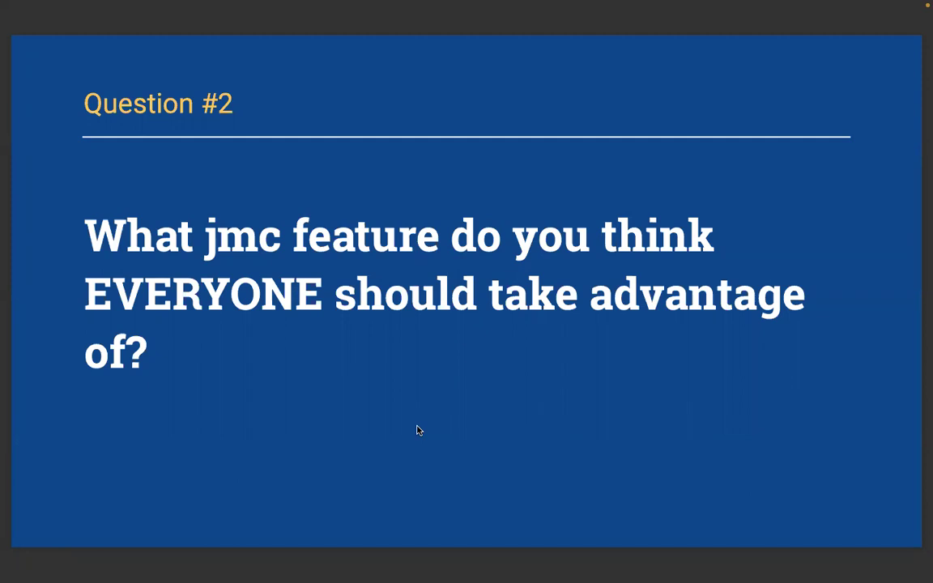
# - Leave the full-screen slide for Firefox and open the Message Center's Attendance Notification Settings
pyautogui.press('Escape')
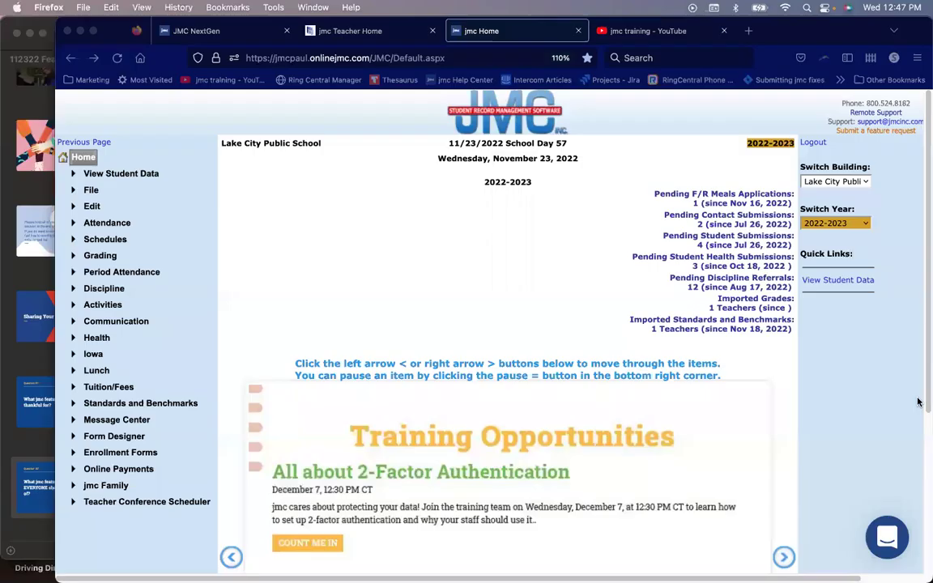
pyautogui.press('super+Tab')
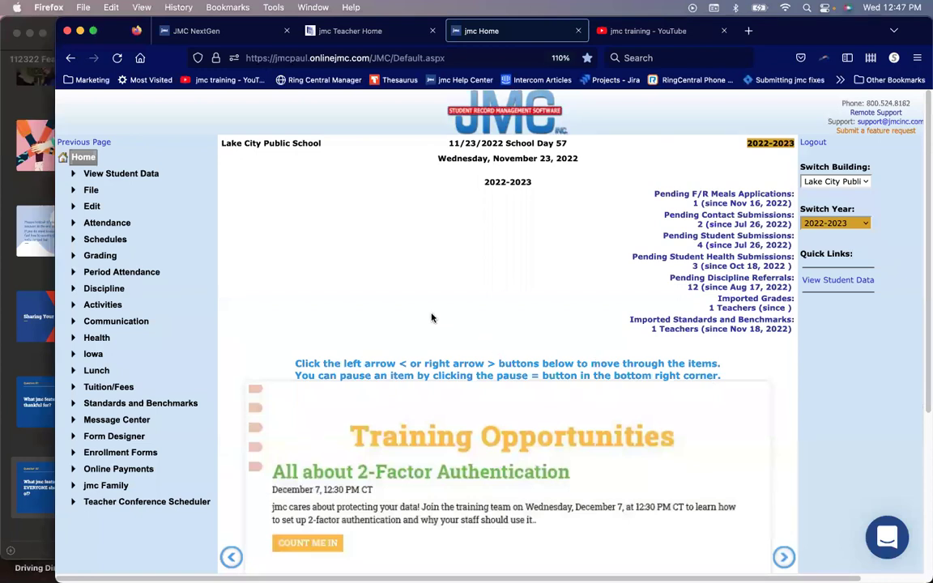
pyautogui.click(128, 421)
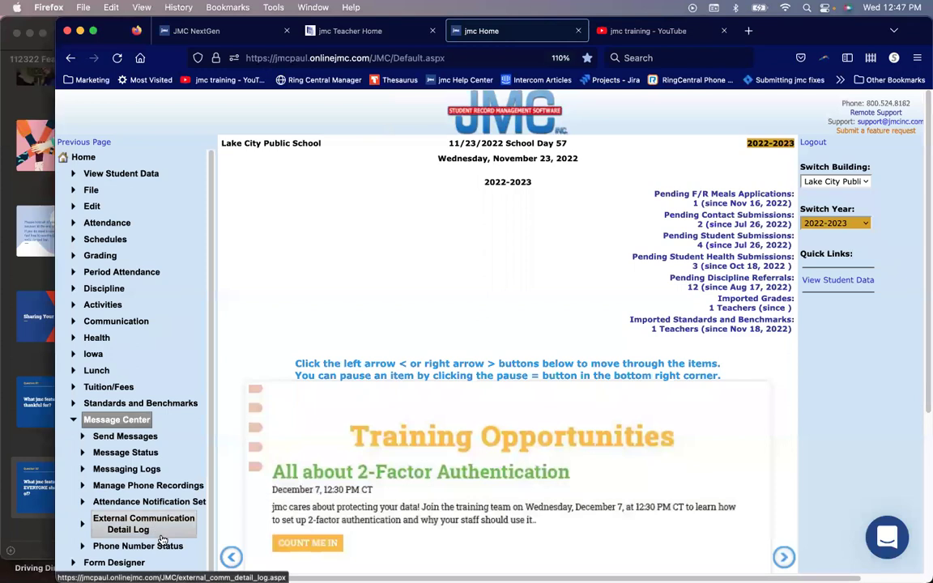
pyautogui.click(154, 504)
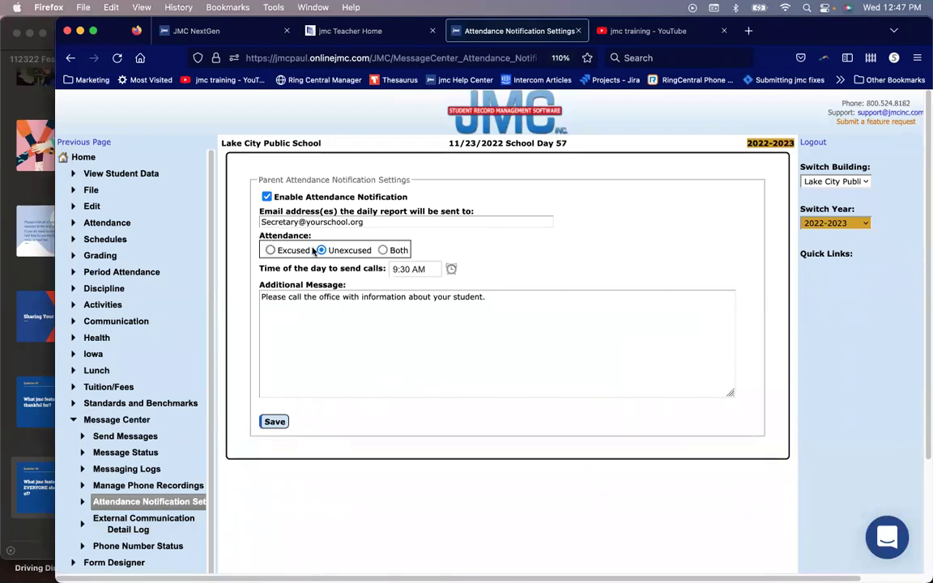
# - Examine the call time and additional message settings, and check the Question #2 slide in Preview before returning to Firefox
pyautogui.click(450, 268)
pyautogui.click(449, 268)
pyautogui.moveTo(490, 298); pyautogui.dragTo(260, 297)
pyautogui.click(240, 303)
pyautogui.click(27, 496)
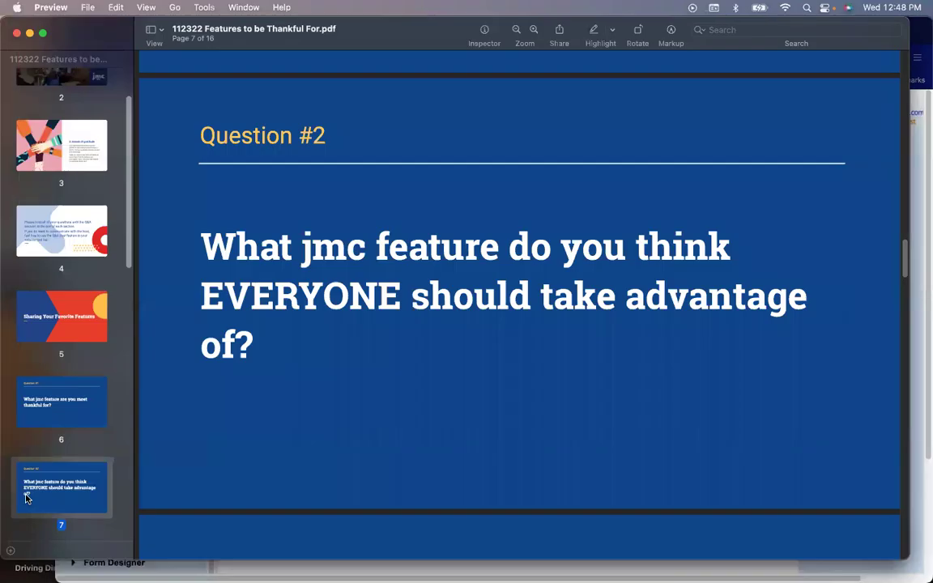
pyautogui.click(915, 345)
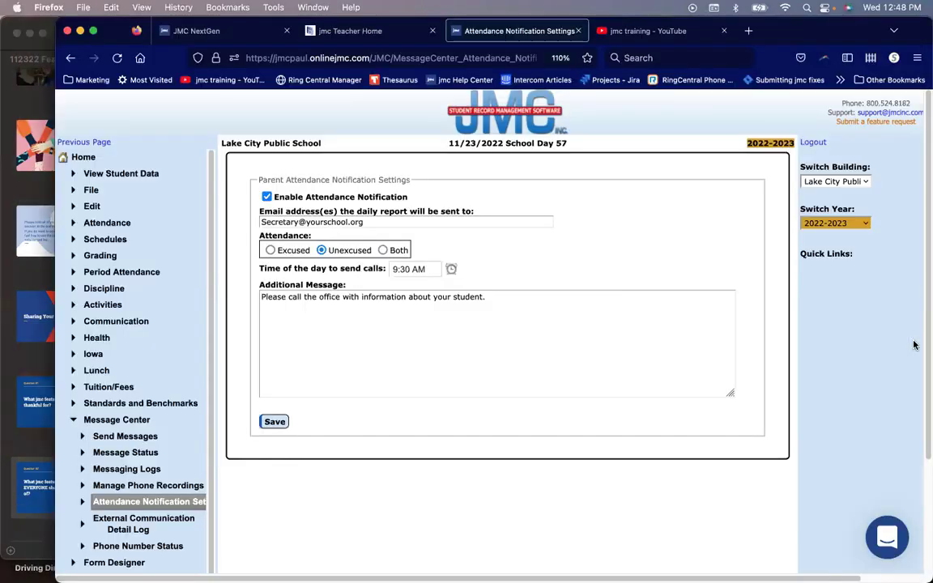
# - Open the Admin Dashboard from the File section and filter its student list to grade 10
pyautogui.click(86, 158)
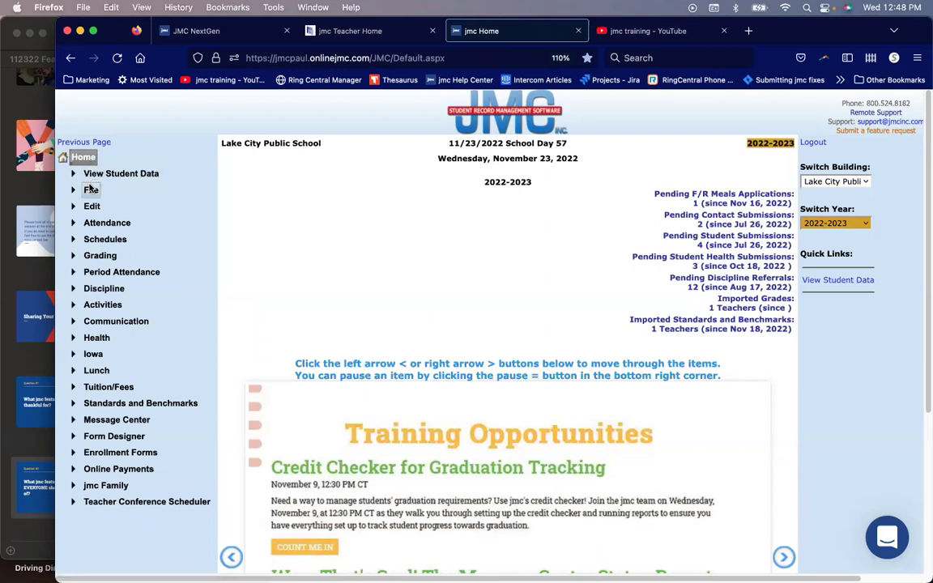
pyautogui.click(91, 190)
pyautogui.click(101, 207)
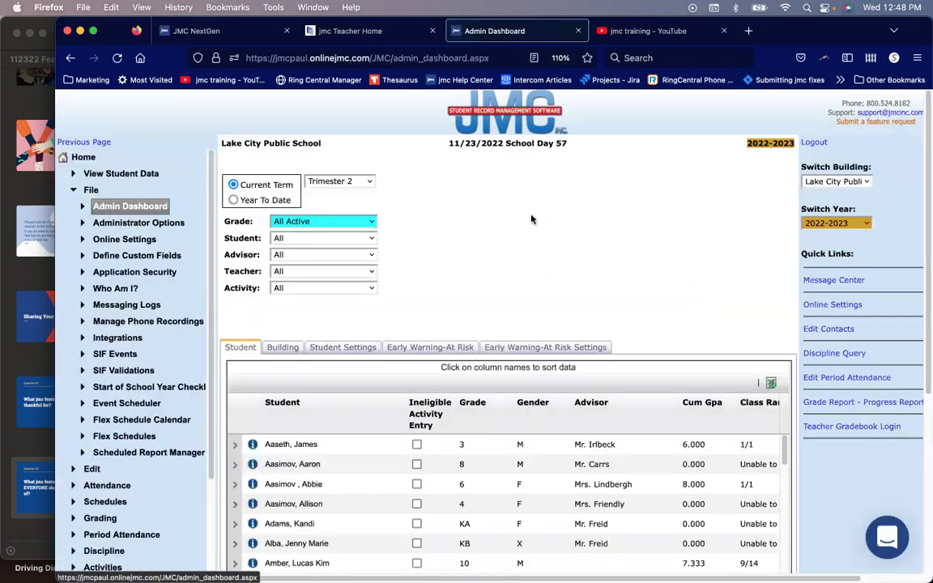
pyautogui.scroll(-2, 559, 219)
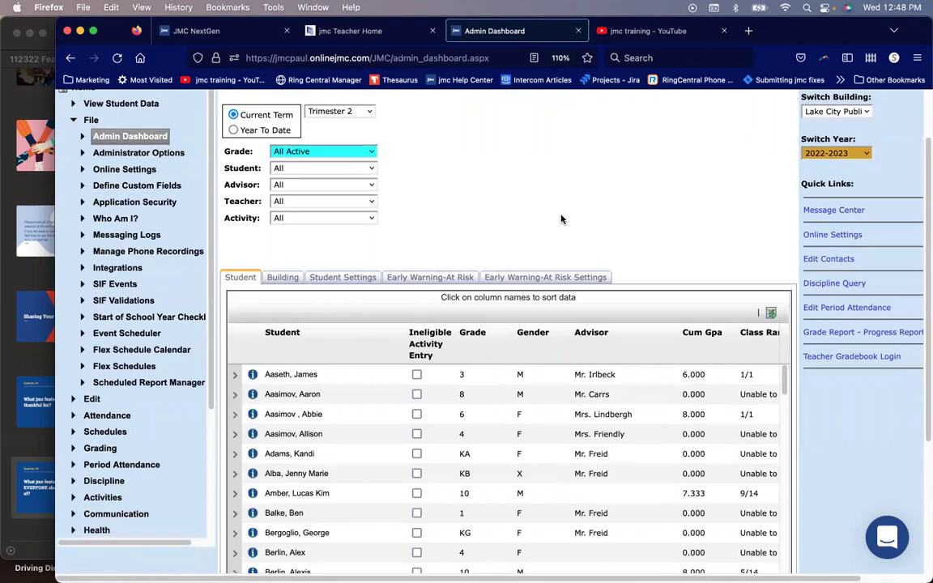
pyautogui.click(363, 152)
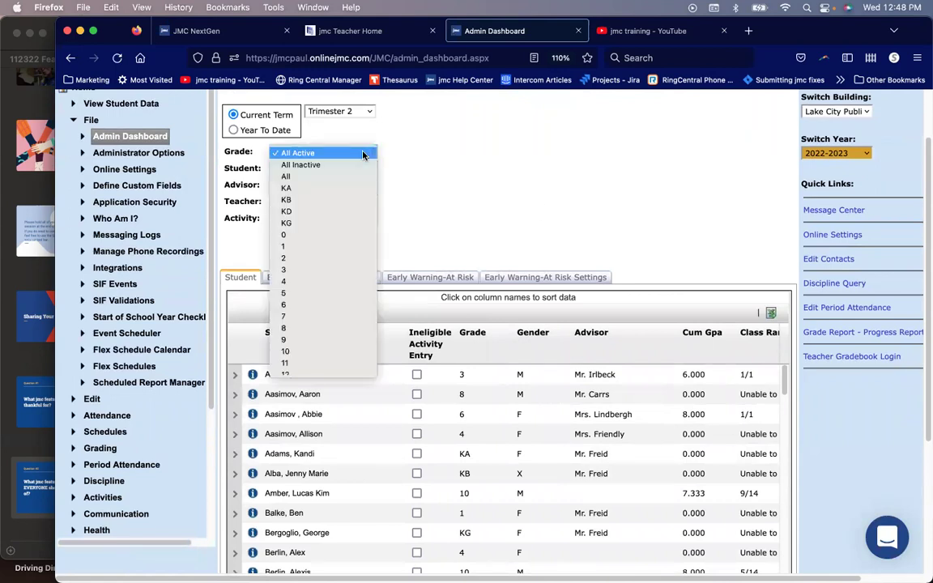
pyautogui.click(304, 350)
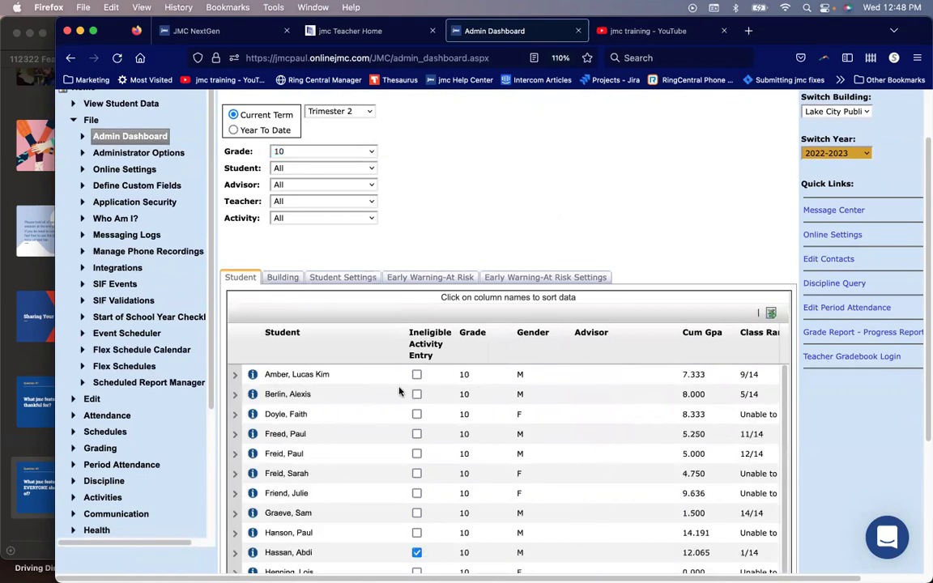
# - Examine the grade 10 student list, including its GPA, class rank, tardy, absence and referral columns
pyautogui.scroll(-2, 357, 375)
pyautogui.scroll(2, 365, 374)
pyautogui.hscroll(2, 608, 437)
pyautogui.scroll(-3, 616, 489)
pyautogui.scroll(-5, 784, 489)
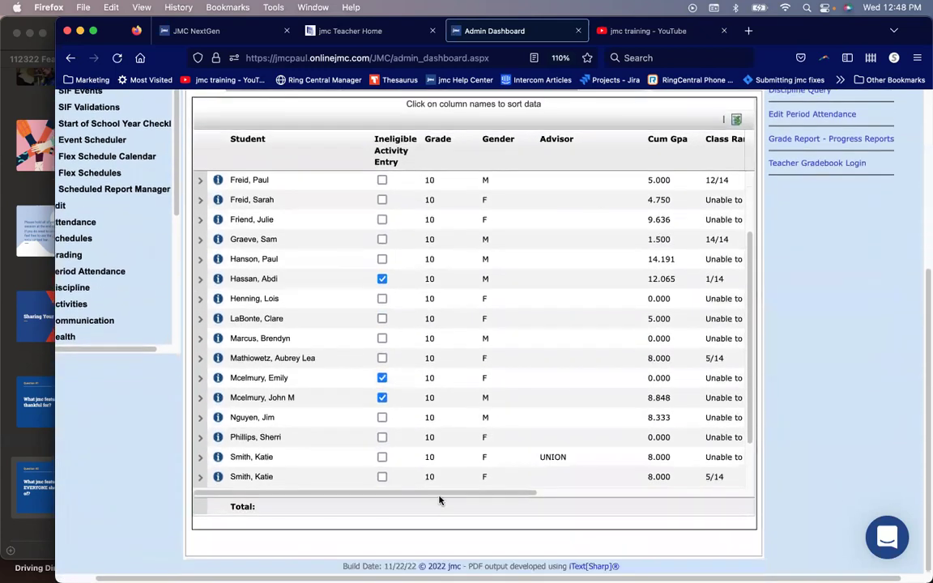
pyautogui.moveTo(444, 493); pyautogui.dragTo(563, 503)
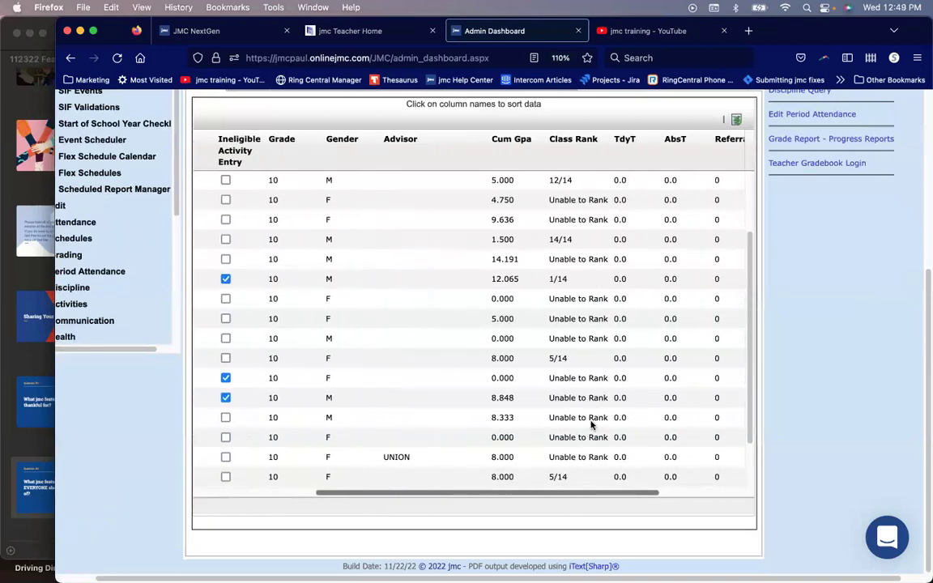
pyautogui.scroll(2, 462, 254)
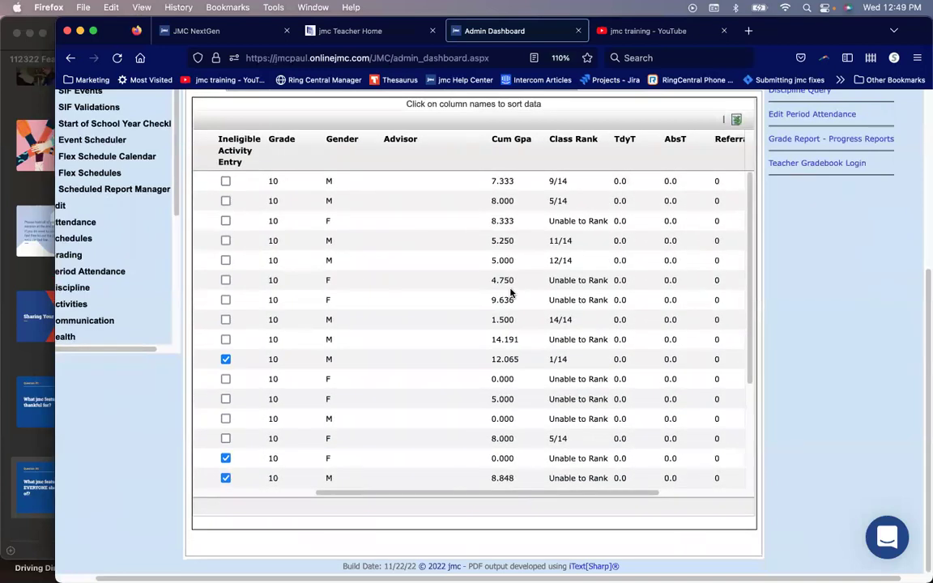
# - Check the fourth grade 10 student's contact and activity details in the dashboard list and open that student's Student Scope
pyautogui.click(625, 145)
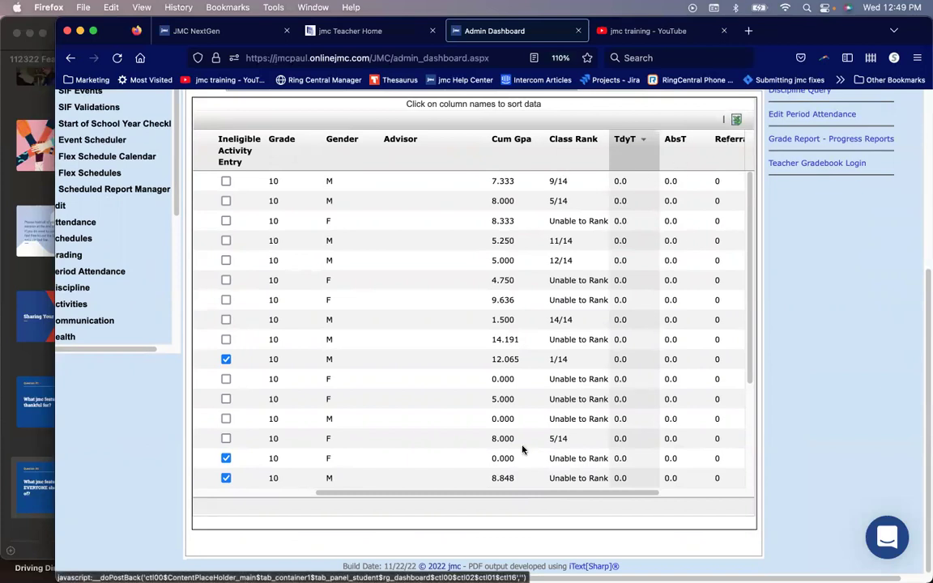
pyautogui.hscroll(-5, 456, 441)
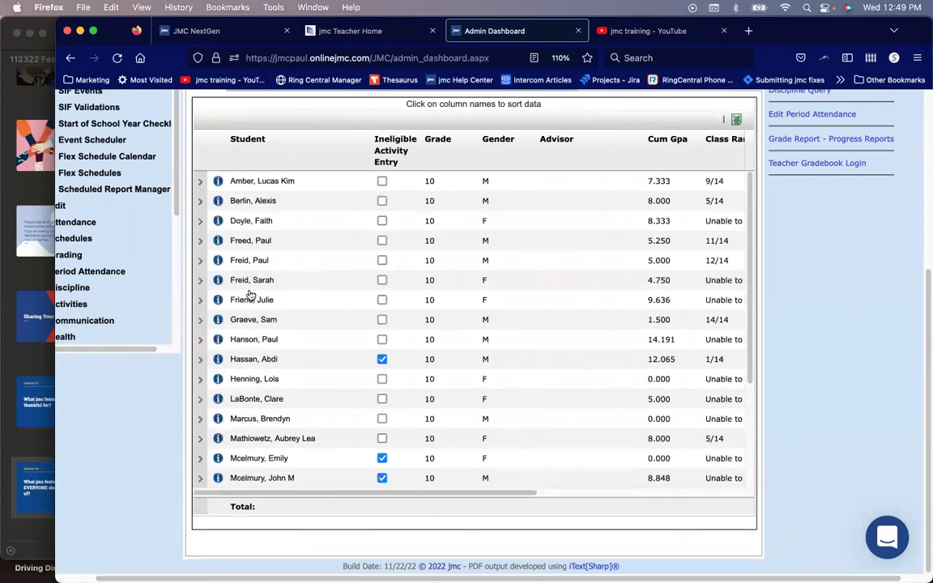
pyautogui.click(201, 243)
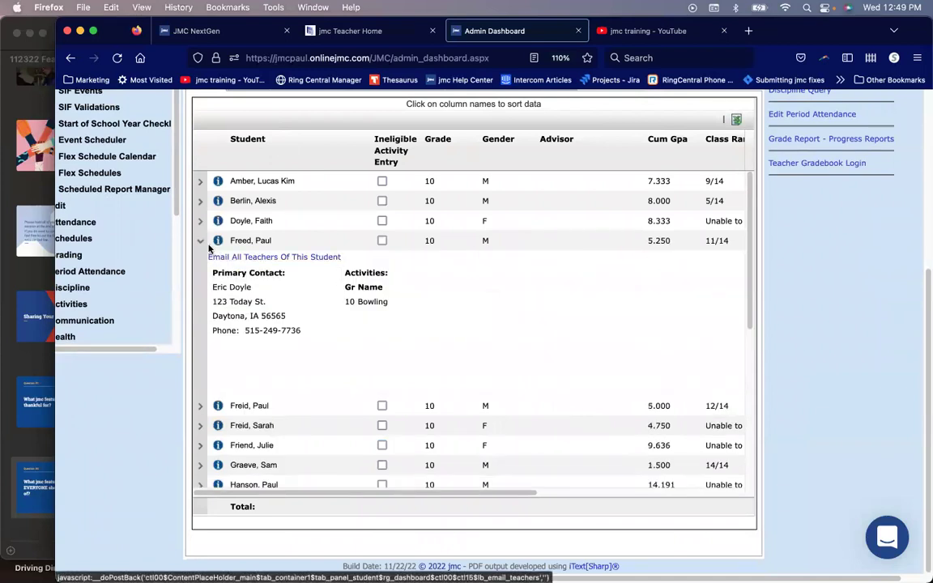
pyautogui.click(201, 243)
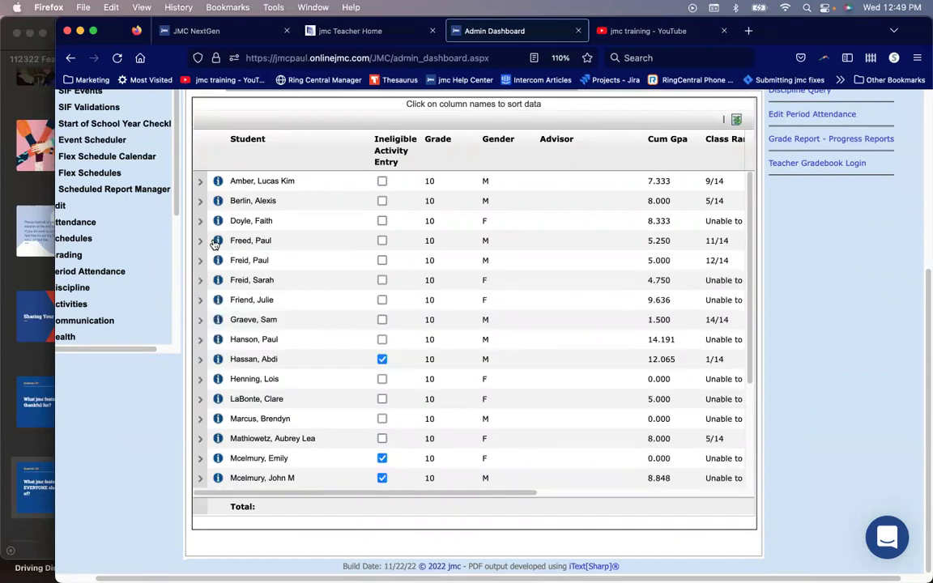
pyautogui.click(217, 241)
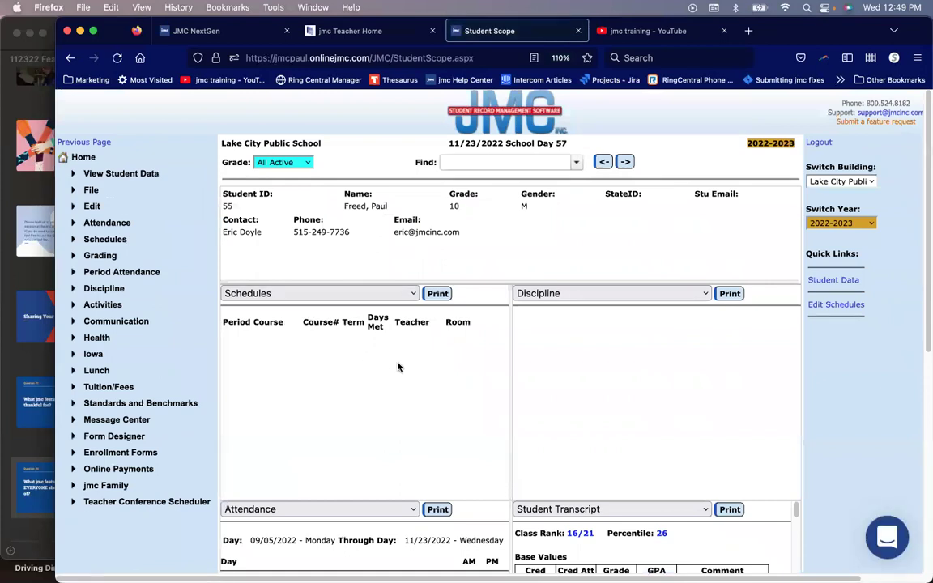
# - Return to the Admin Dashboard, view its Early Warning-At Risk Settings, and go back to the home page
pyautogui.click(92, 190)
pyautogui.click(105, 207)
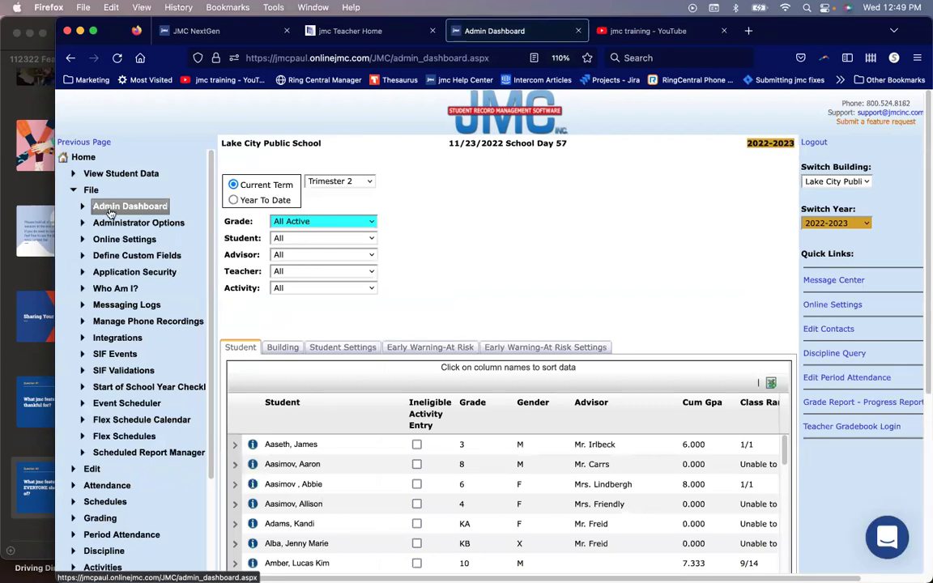
pyautogui.click(517, 353)
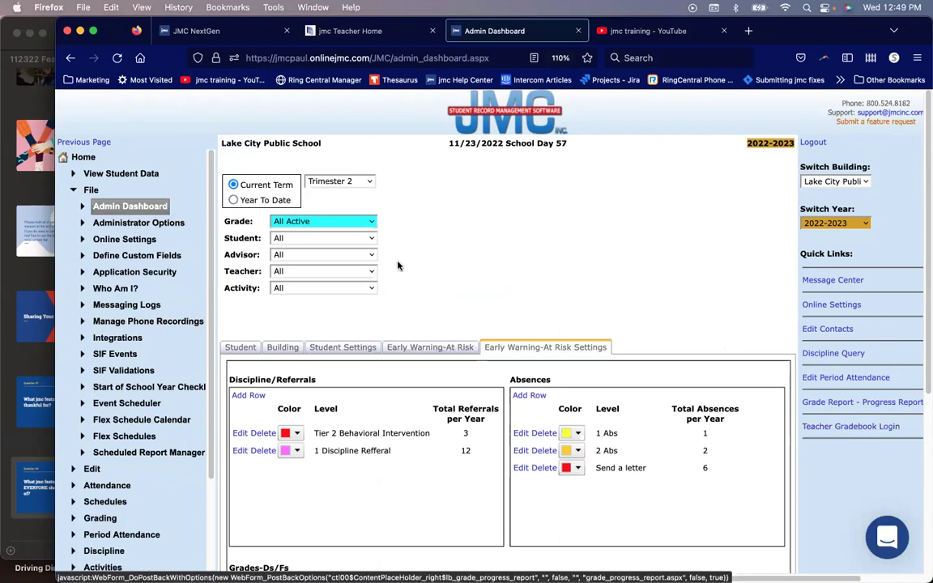
pyautogui.click(89, 159)
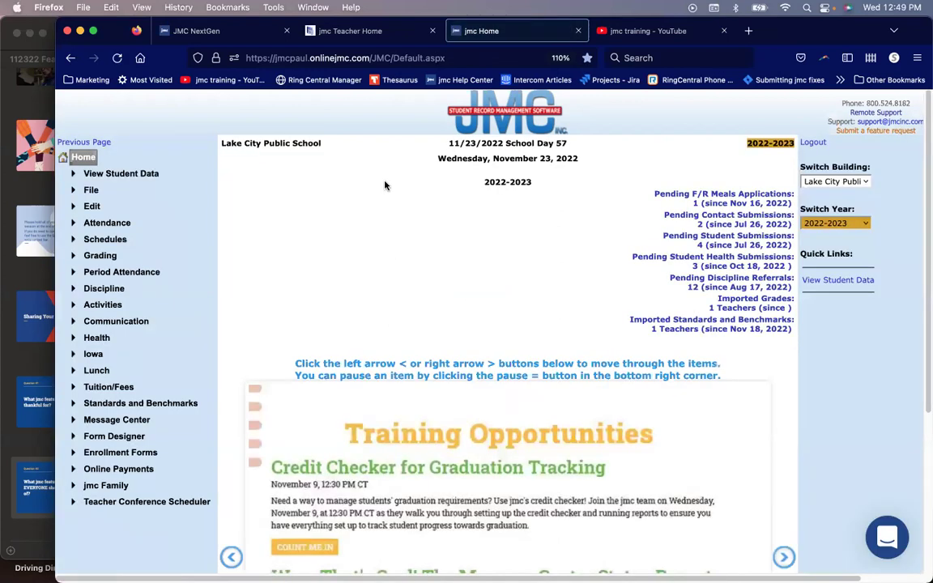
# - Reopen the Admin Dashboard's Early Warning-At Risk Settings and examine the referral, absence and low-grade thresholds and the daily alert section
pyautogui.click(91, 191)
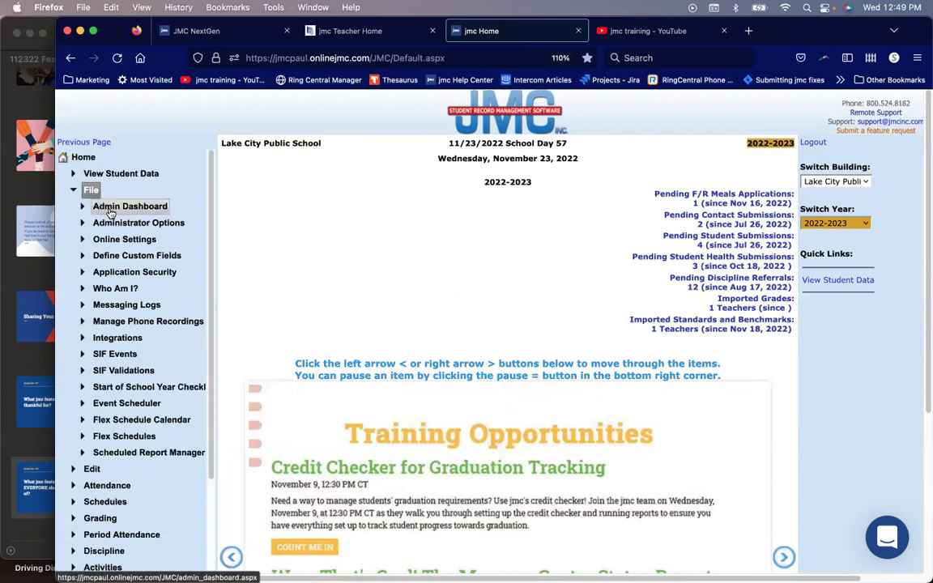
pyautogui.click(111, 209)
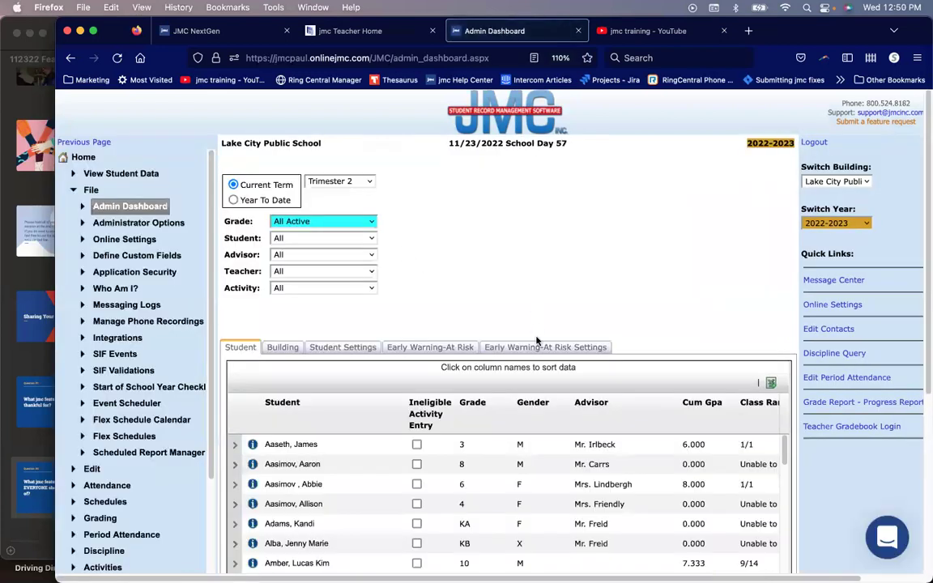
pyautogui.click(535, 348)
pyautogui.scroll(-5, 755, 431)
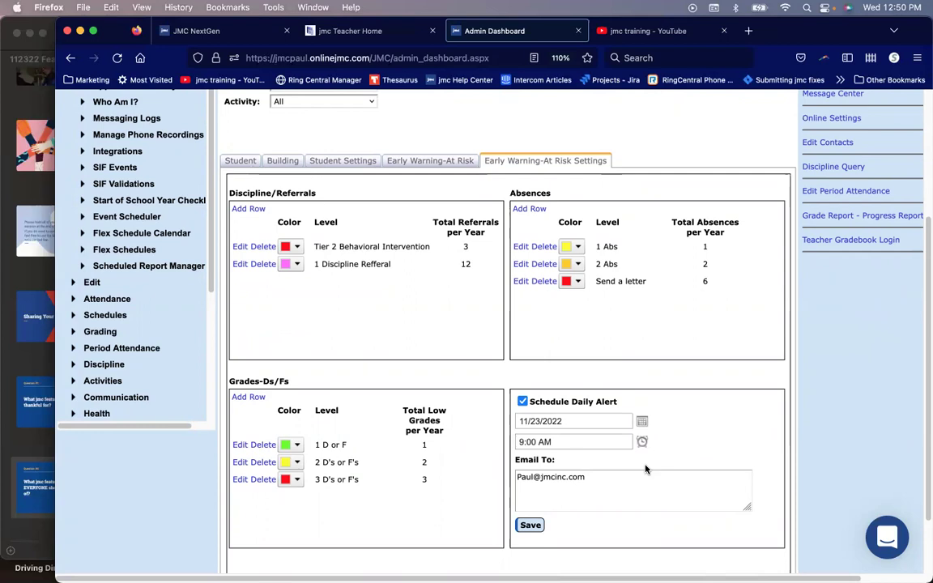
# - Try adding a second recipient address to the daily alert's Email To field, and remove the added text
pyautogui.click(617, 477)
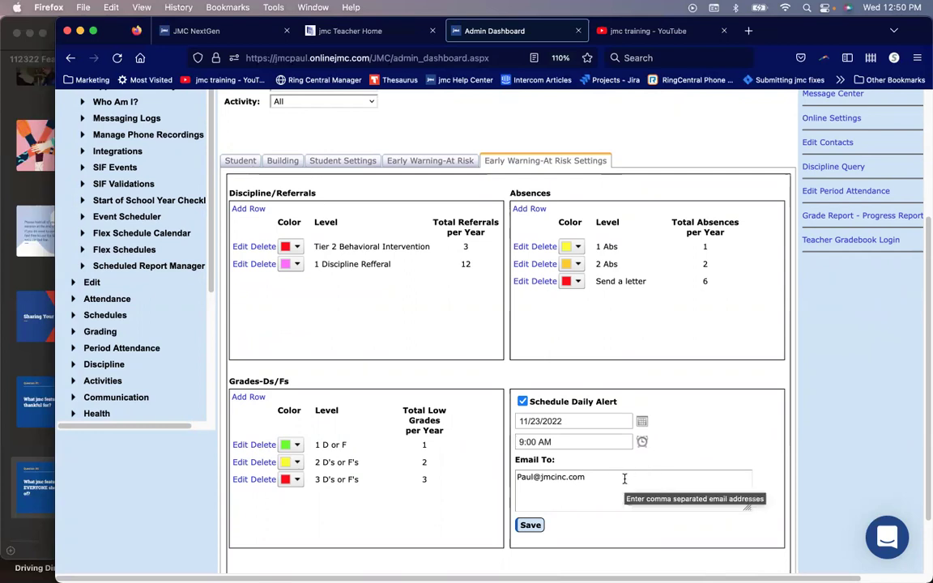
pyautogui.write(', ')
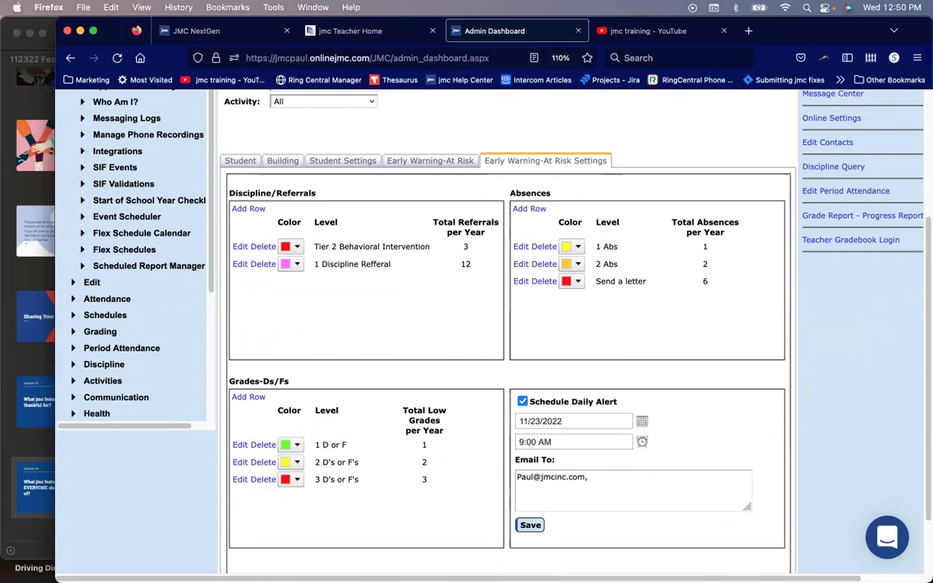
pyautogui.write('you@gma')
pyautogui.press('BackSpace')
pyautogui.press('BackSpace')
pyautogui.press('BackSpace')
pyautogui.press('BackSpace')
pyautogui.press('BackSpace')
pyautogui.press('BackSpace')
pyautogui.press('BackSpace')
# - Return to the home page, look through the jmc support messenger, and search its help articles for "email report cards"
pyautogui.scroll(3, 625, 478)
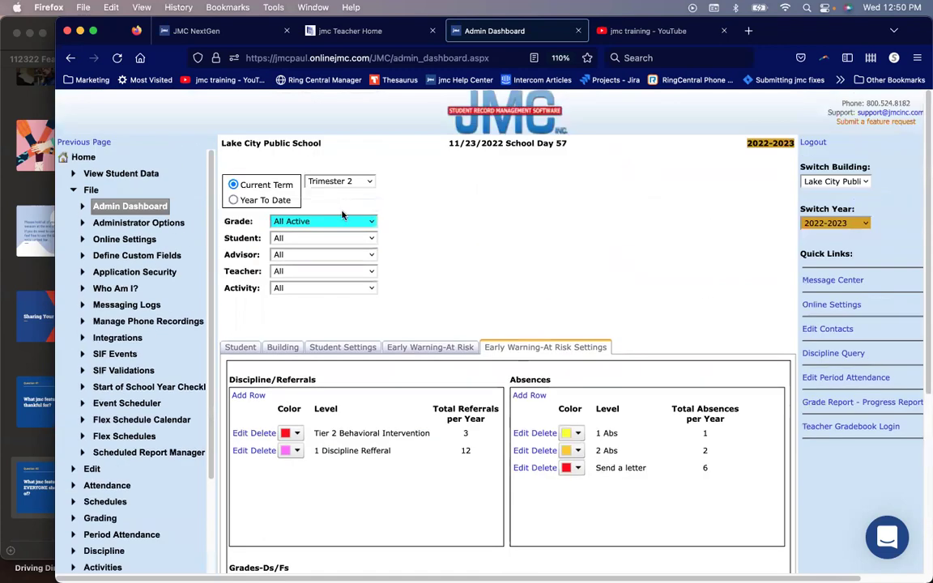
pyautogui.click(80, 158)
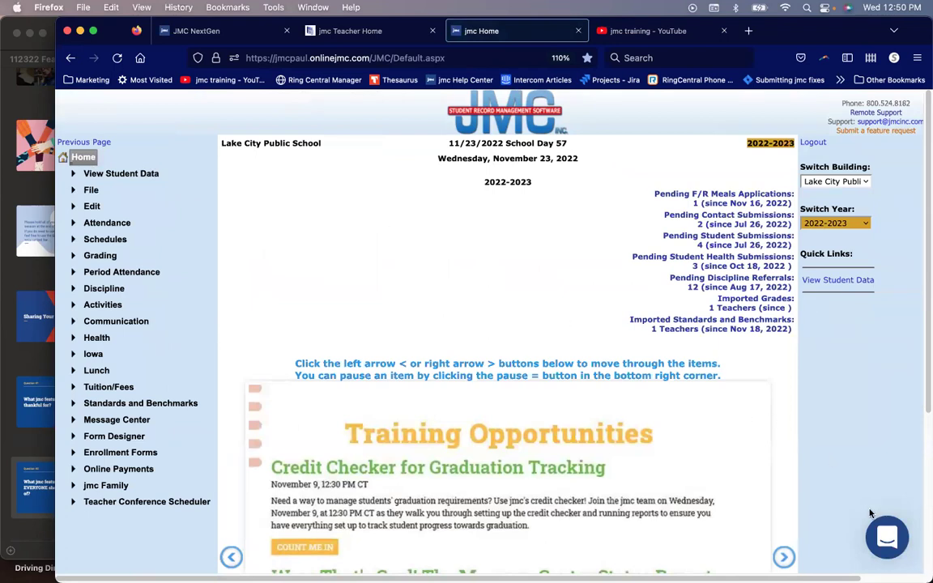
pyautogui.click(884, 538)
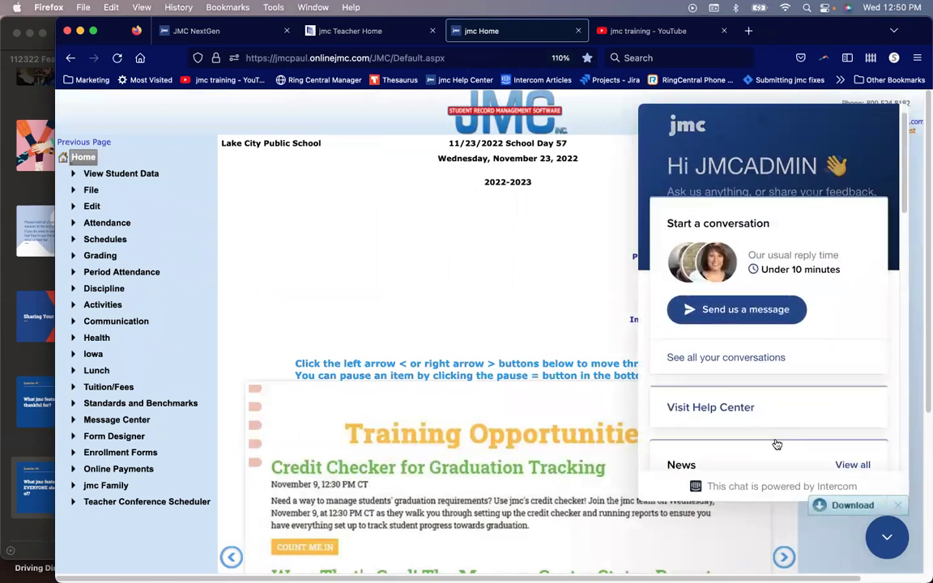
pyautogui.scroll(-2, 776, 443)
pyautogui.scroll(-2, 775, 443)
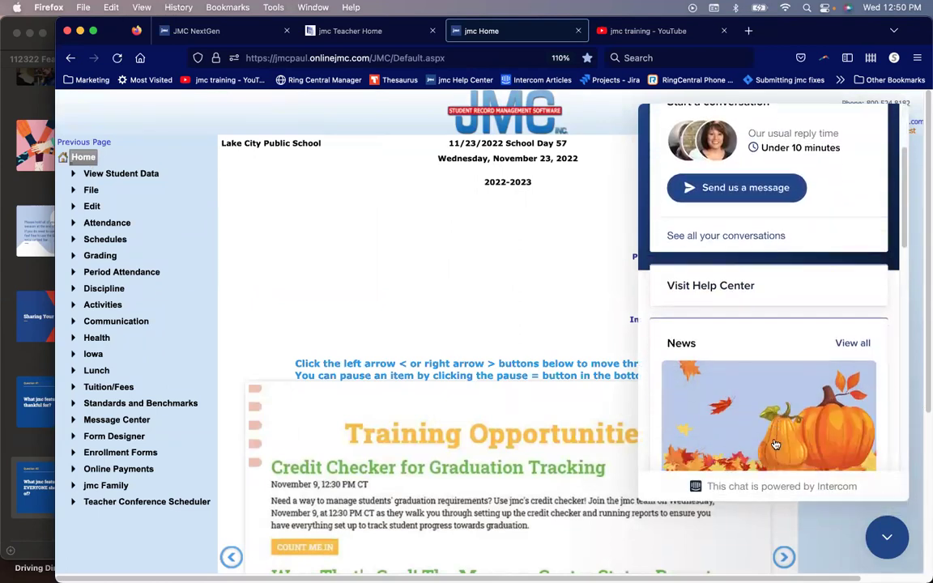
pyautogui.scroll(3, 774, 444)
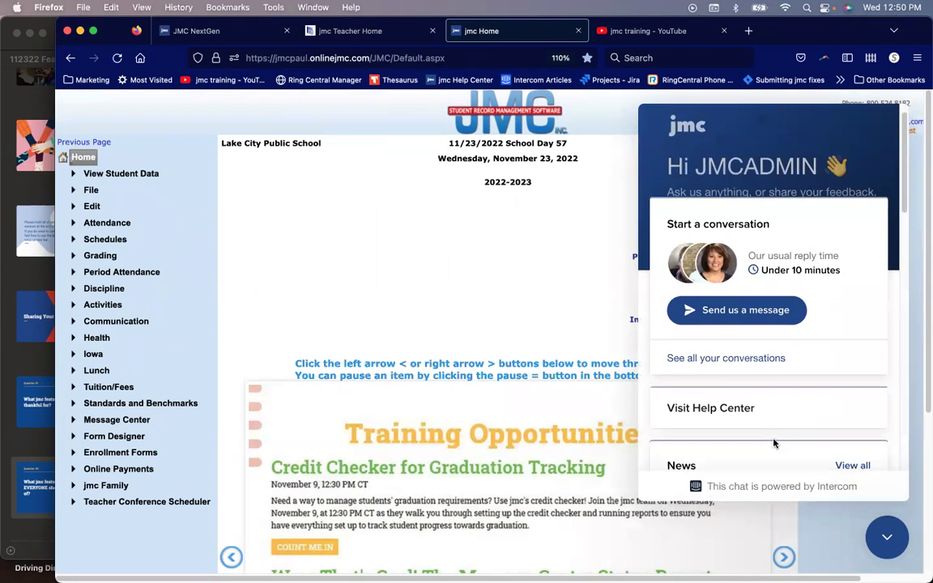
pyautogui.scroll(-8, 773, 443)
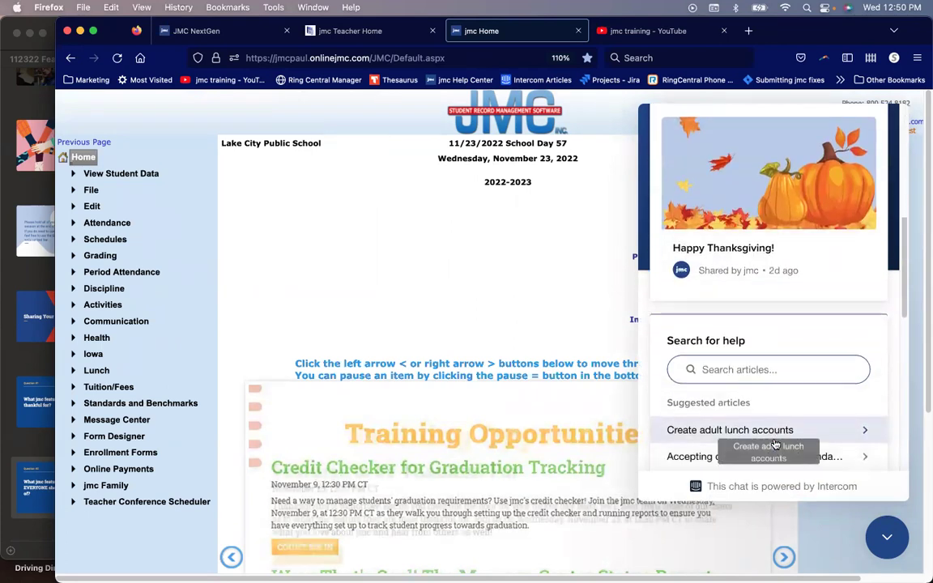
pyautogui.scroll(-2, 775, 444)
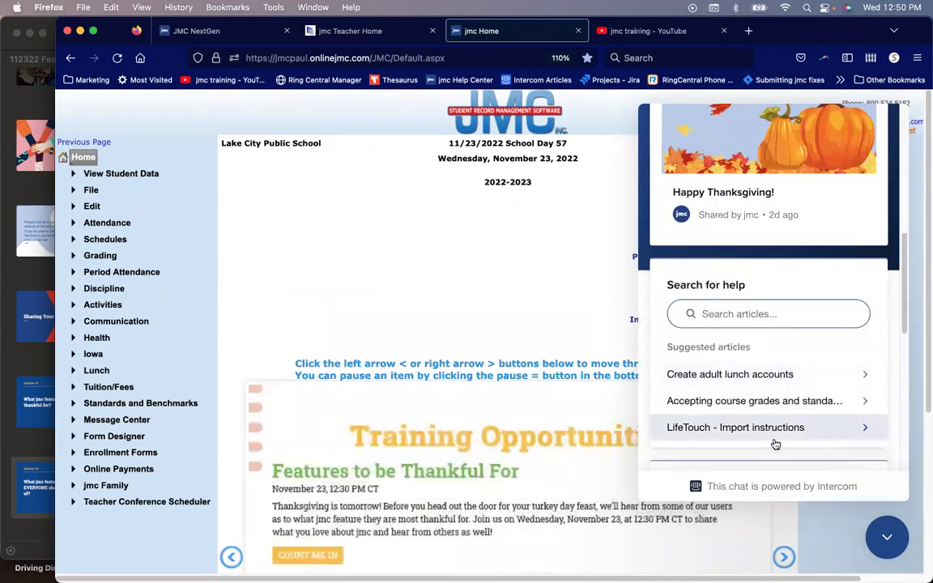
pyautogui.click(715, 315)
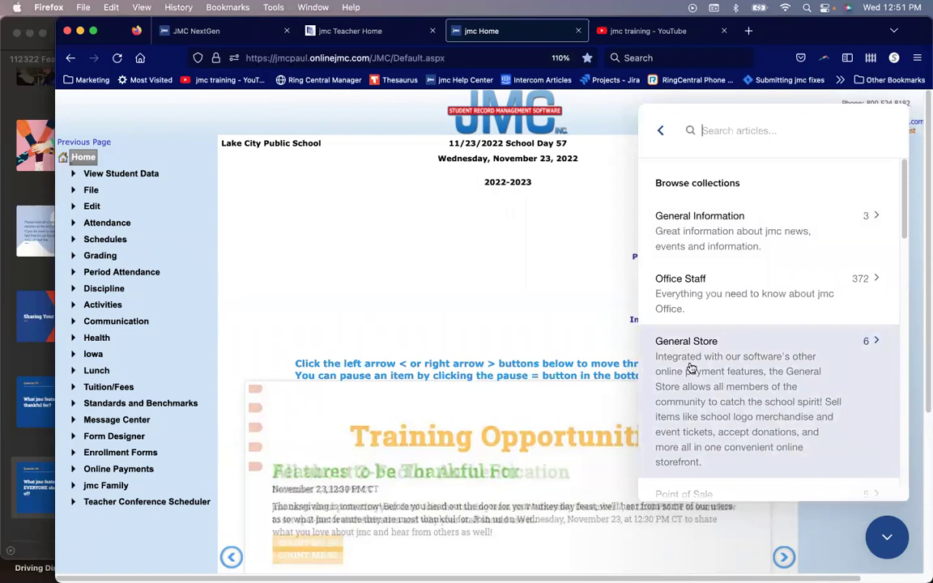
pyautogui.write('email report cards')
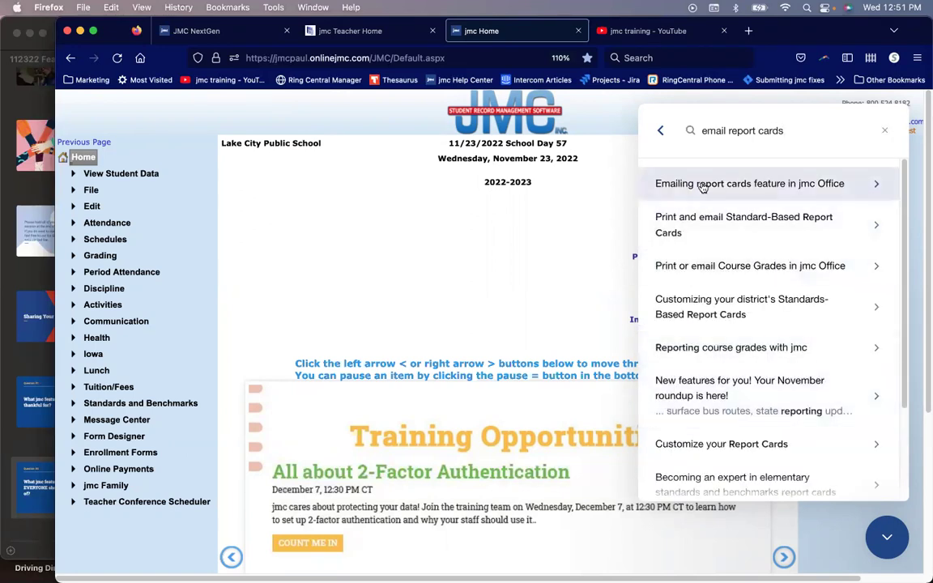
# - Leave the article search, visit the jmc Help Center from the messenger, and return to the jmc Home page
pyautogui.click(660, 130)
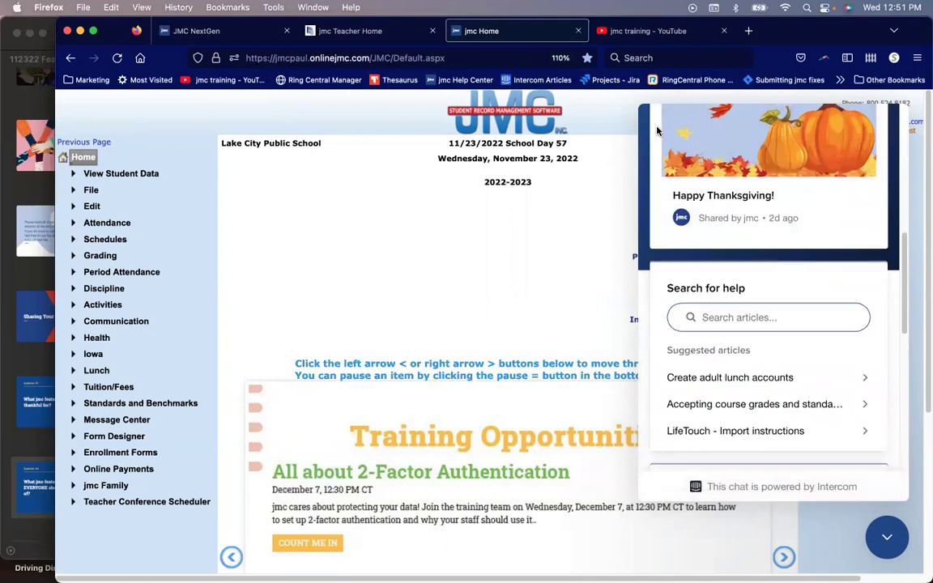
pyautogui.scroll(5, 725, 276)
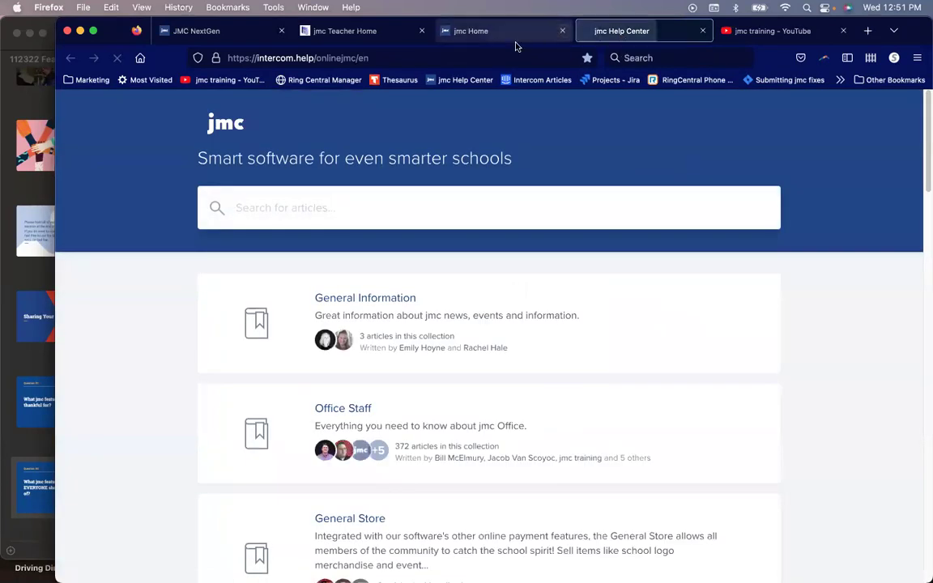
pyautogui.click(510, 34)
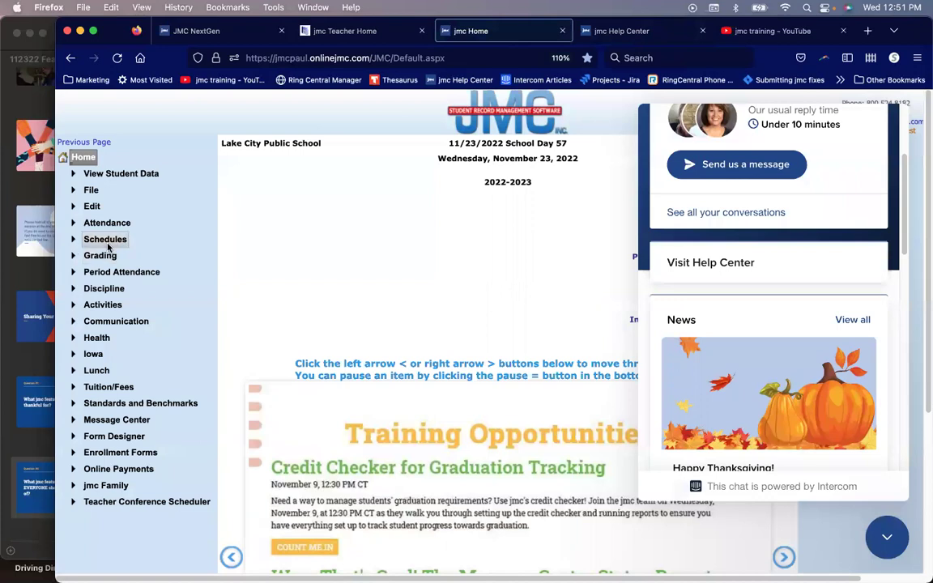
# - Open the Report Cards page from the Grading reports
pyautogui.click(100, 256)
pyautogui.click(108, 289)
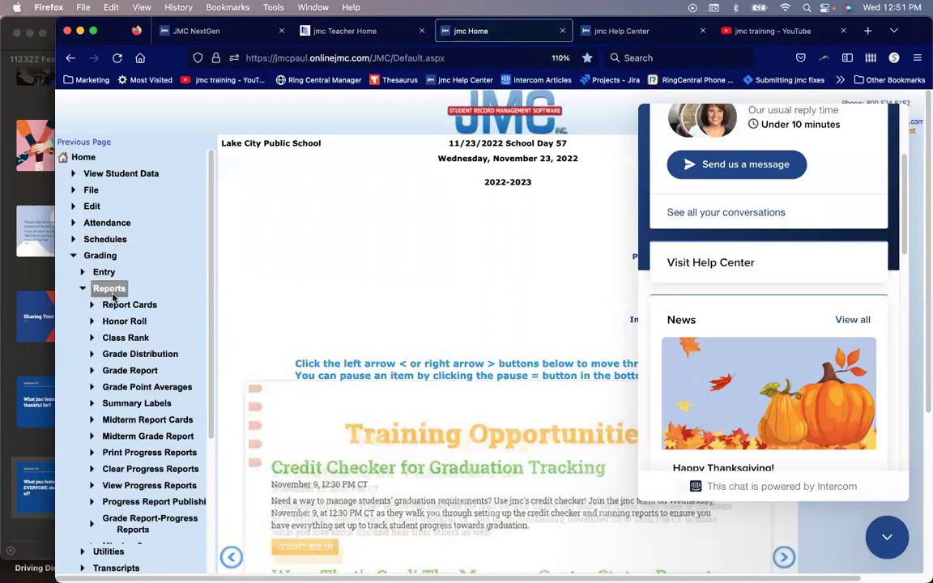
pyautogui.click(119, 308)
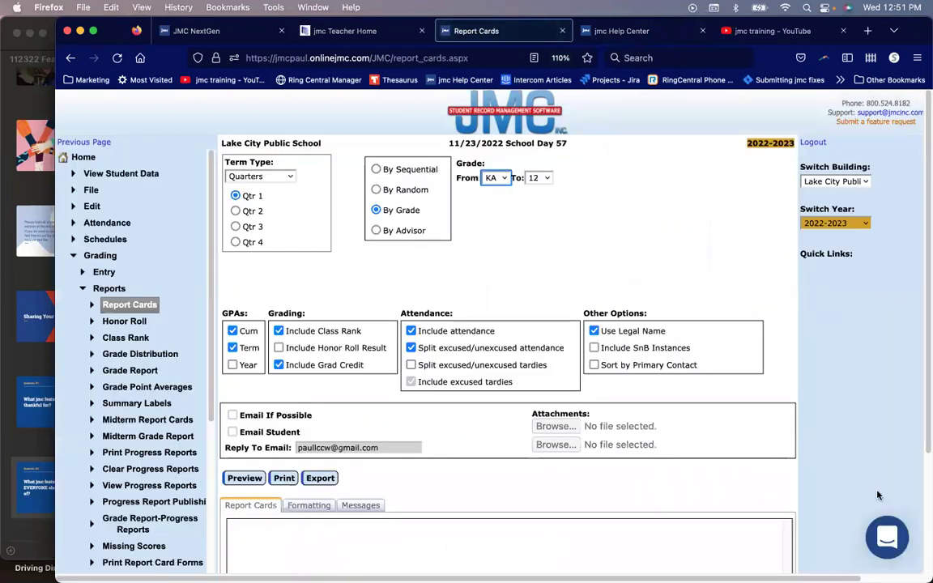
# - Open the support messenger on the Report Cards page and search its help articles for "email report cards"
pyautogui.click(886, 533)
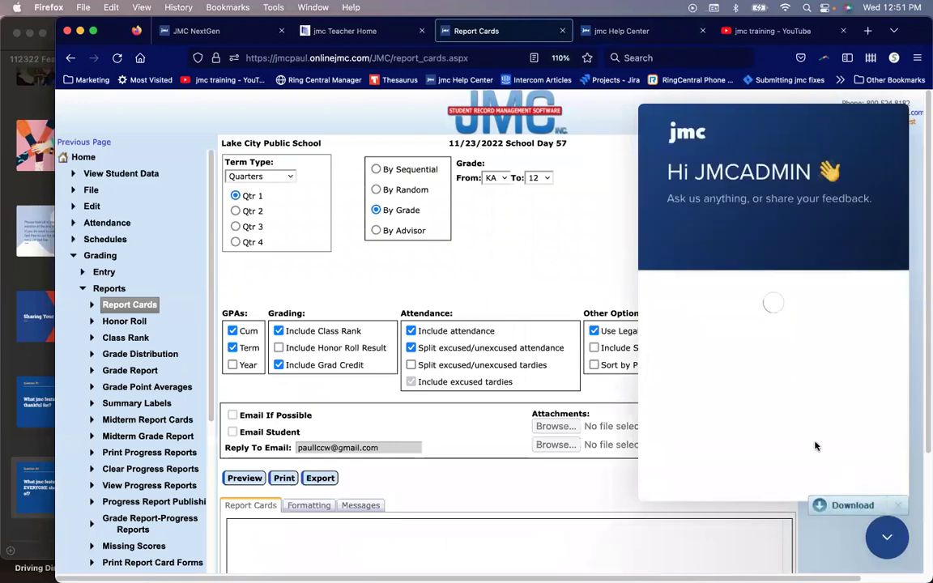
pyautogui.scroll(-5, 816, 445)
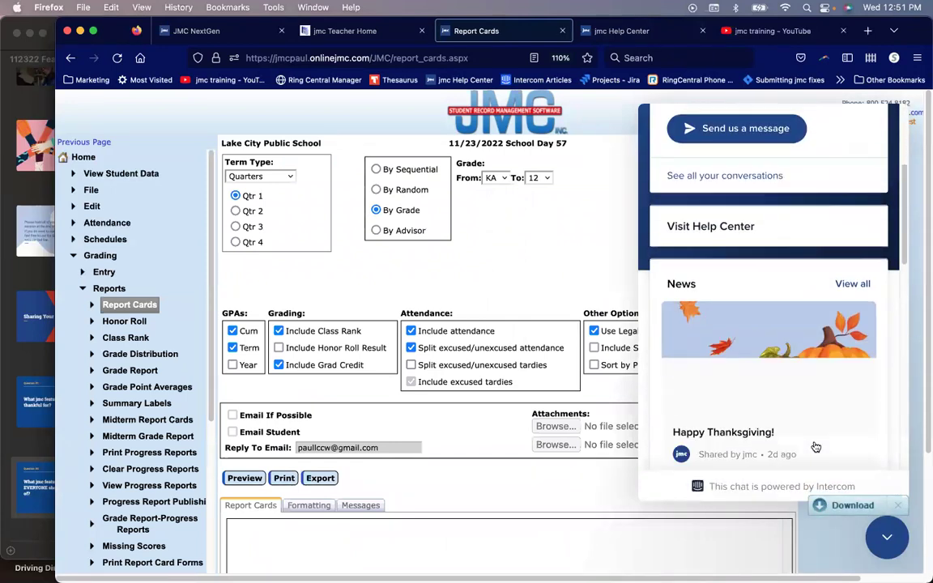
pyautogui.click(761, 389)
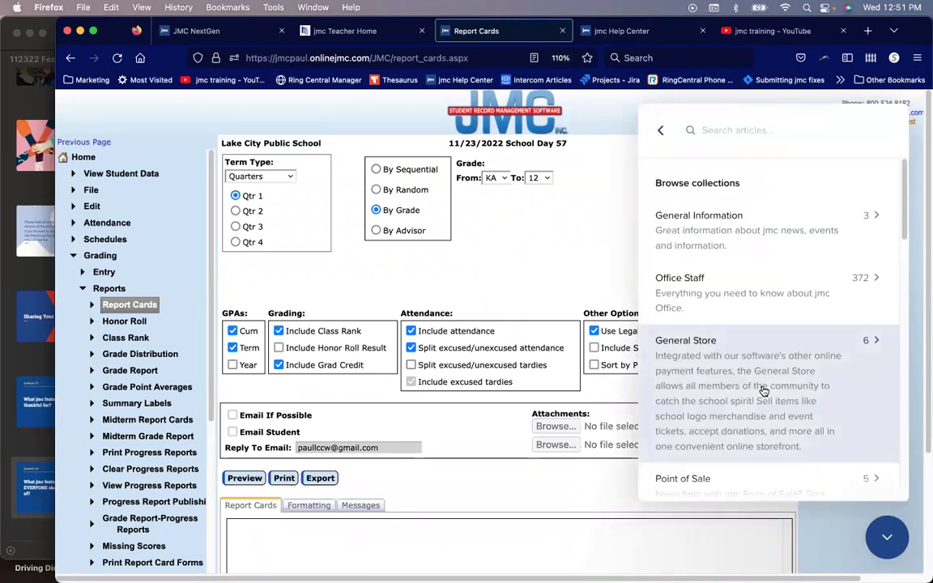
pyautogui.write('email report cards')
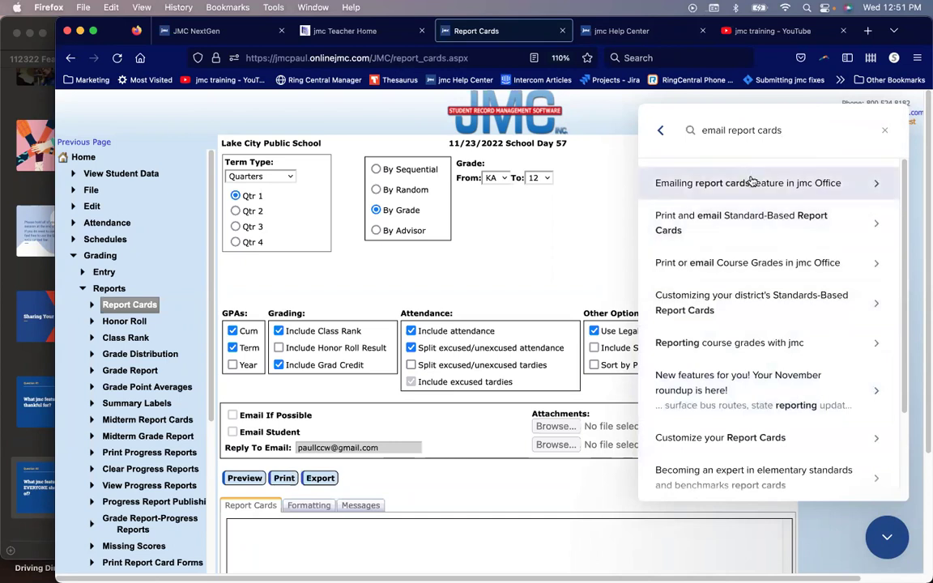
# - Read through the "Emailing report cards feature in jmc Office" article and return to the search results
pyautogui.click(751, 184)
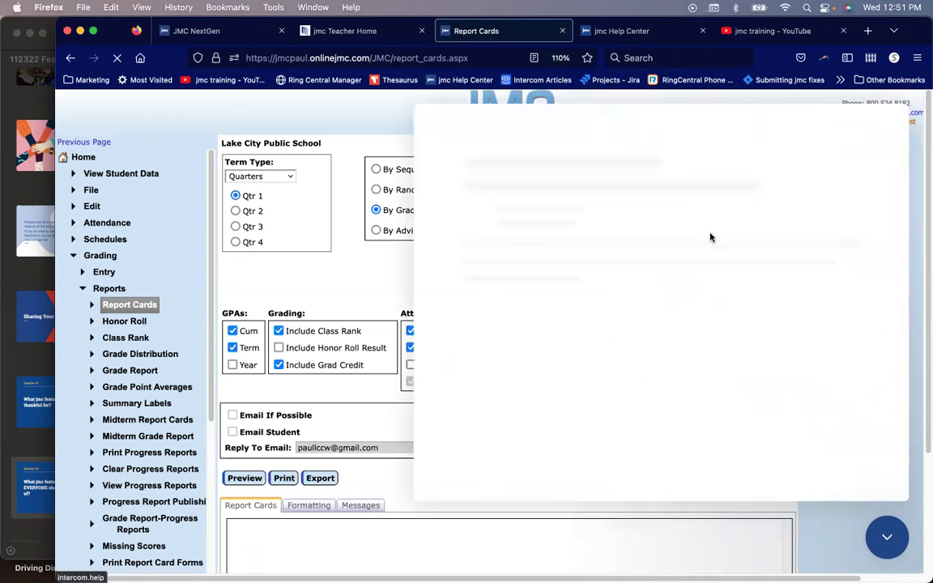
pyautogui.scroll(-5, 686, 338)
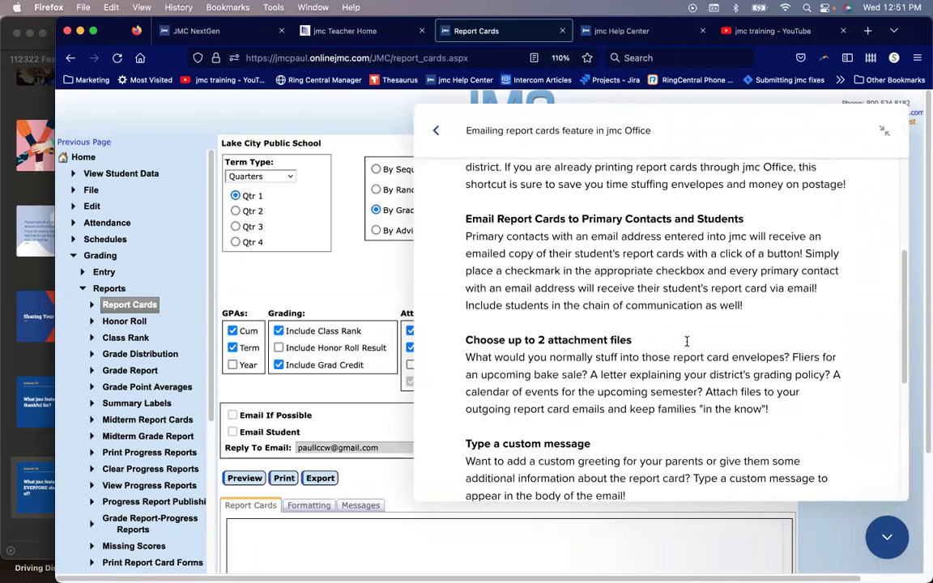
pyautogui.scroll(-4, 687, 341)
pyautogui.scroll(7, 687, 341)
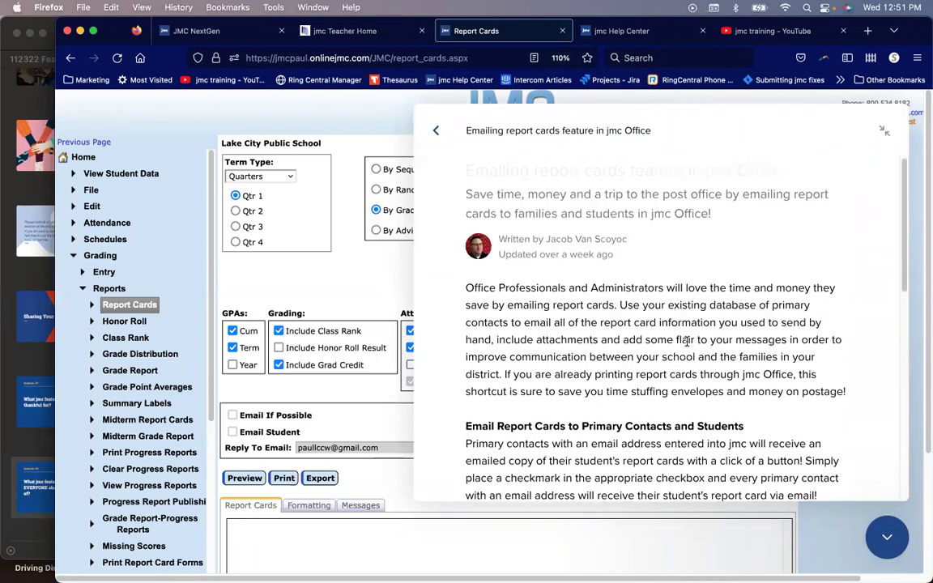
pyautogui.click(440, 137)
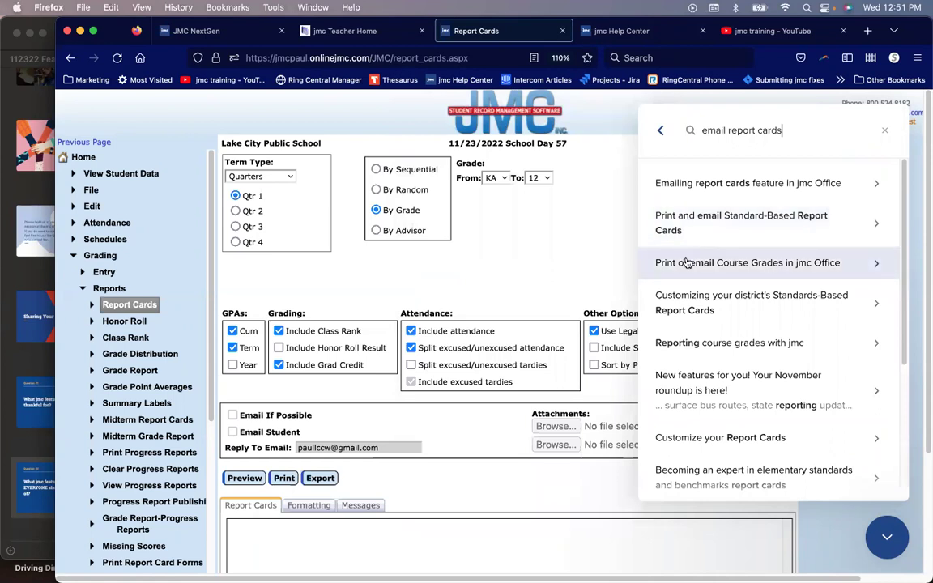
# - Skim the "Print or email Course Grades in jmc Office" article from the search results and close the support messenger
pyautogui.click(685, 263)
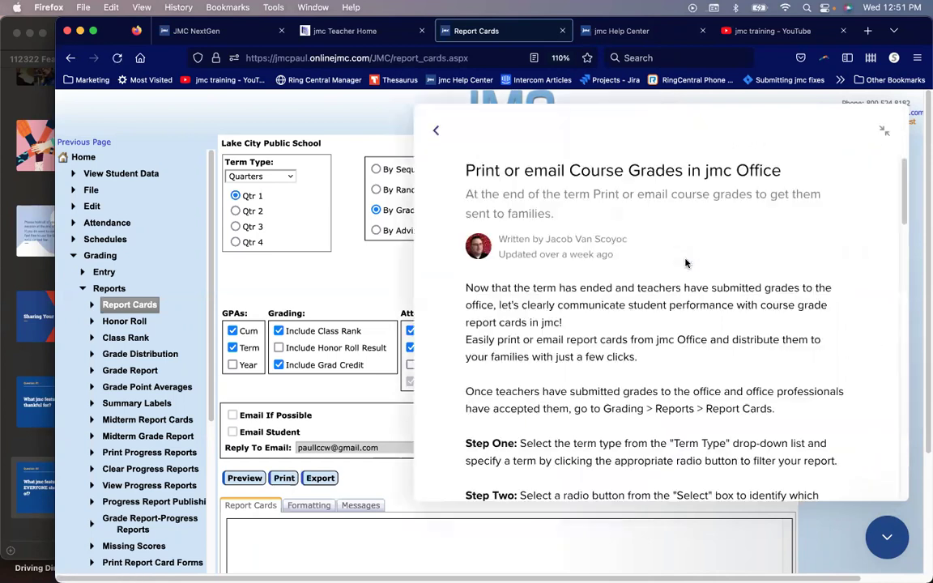
pyautogui.scroll(-5, 685, 291)
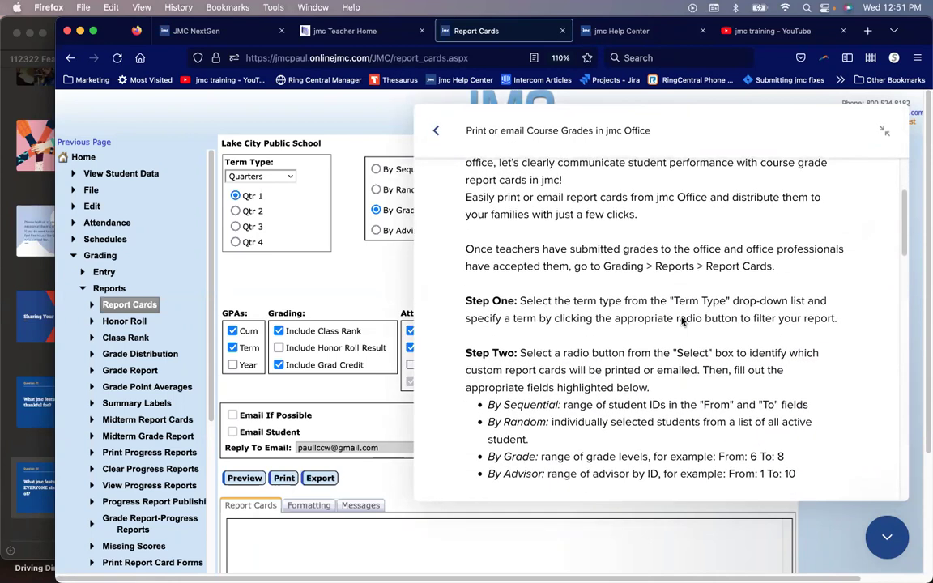
pyautogui.scroll(5, 683, 321)
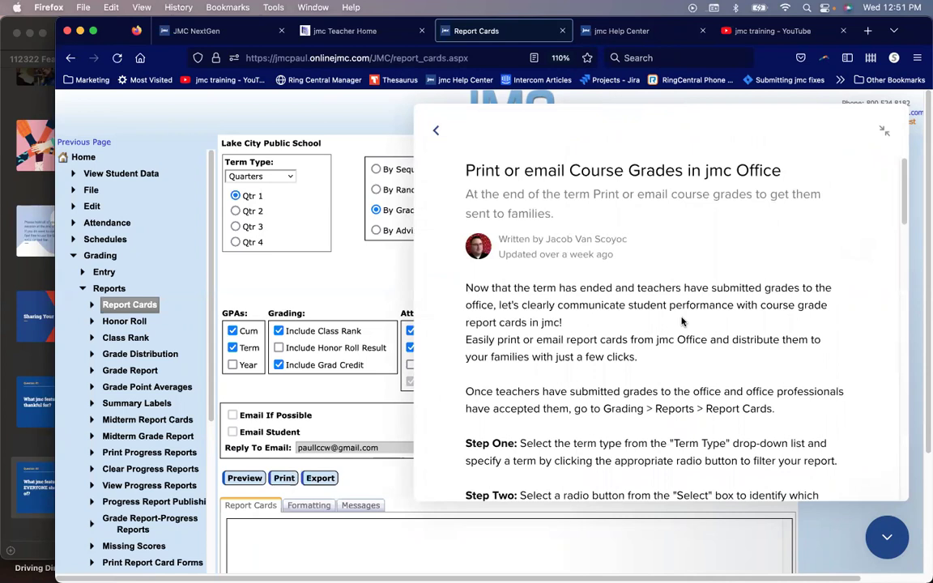
pyautogui.click(885, 536)
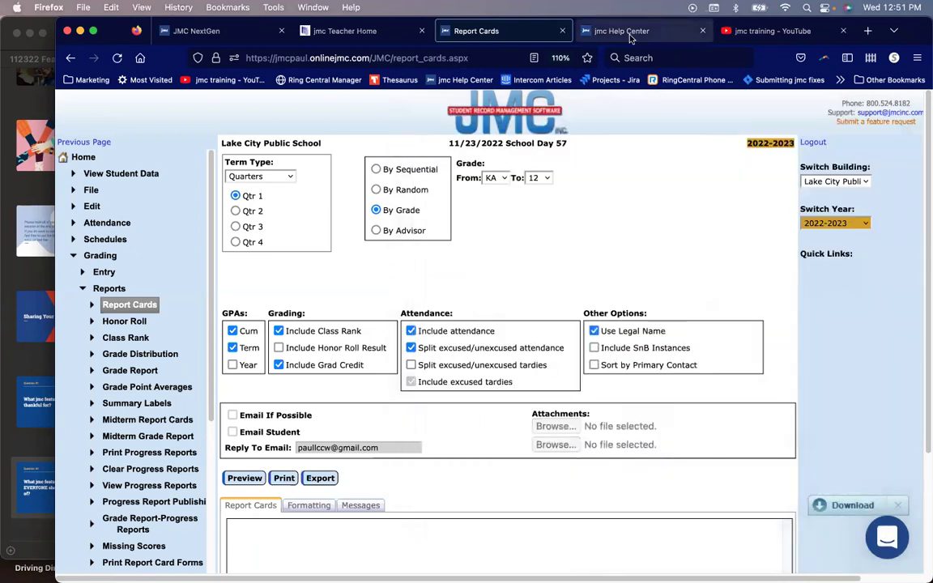
# - Switch to the jmc Help Center and search its articles for "email report cards"
pyautogui.click(573, 32)
pyautogui.write('emil')
pyautogui.press('BackSpace')
pyautogui.press('BackSpace')
pyautogui.write('ail reoprt')
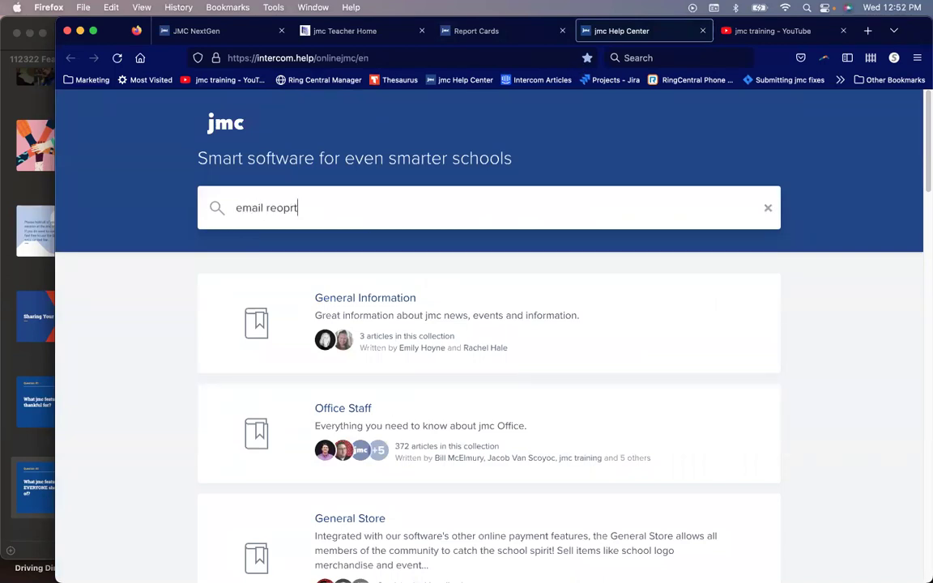
pyautogui.write(' cards')
pyautogui.press('Return')
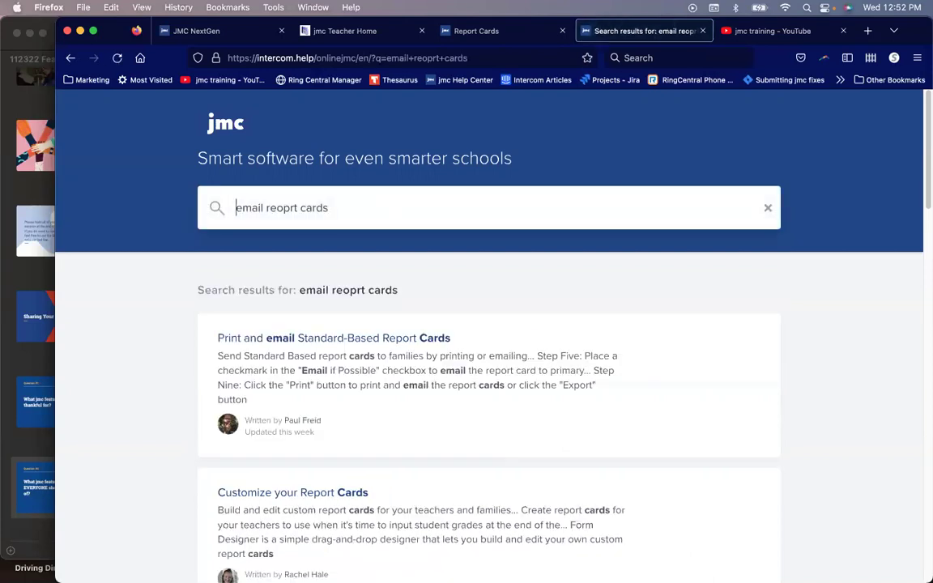
pyautogui.click(282, 209)
pyautogui.press('BackSpace')
pyautogui.write('o')
pyautogui.press('Return')
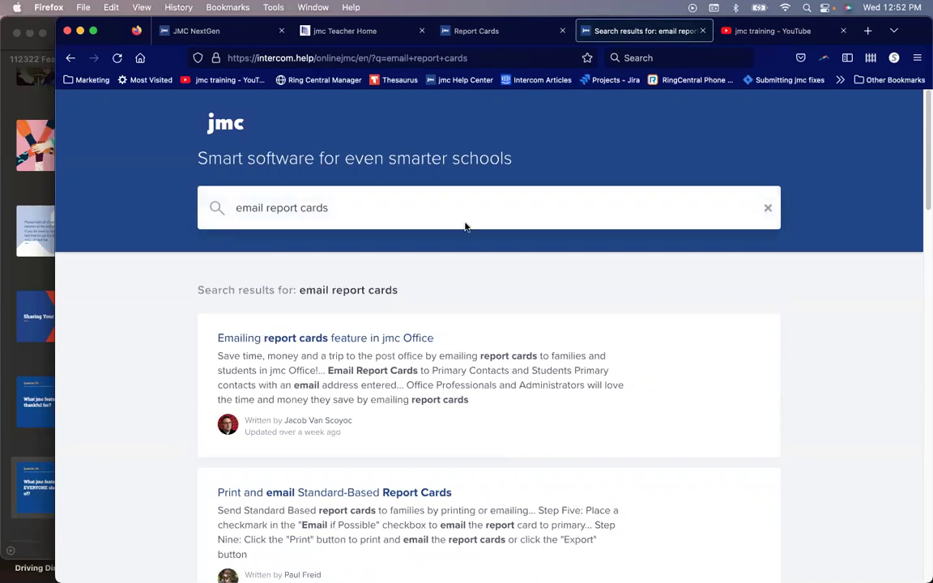
# - Open the "Print or email Course Grades in jmc Office" result and go back to the jmc Office Home page
pyautogui.scroll(-4, 550, 292)
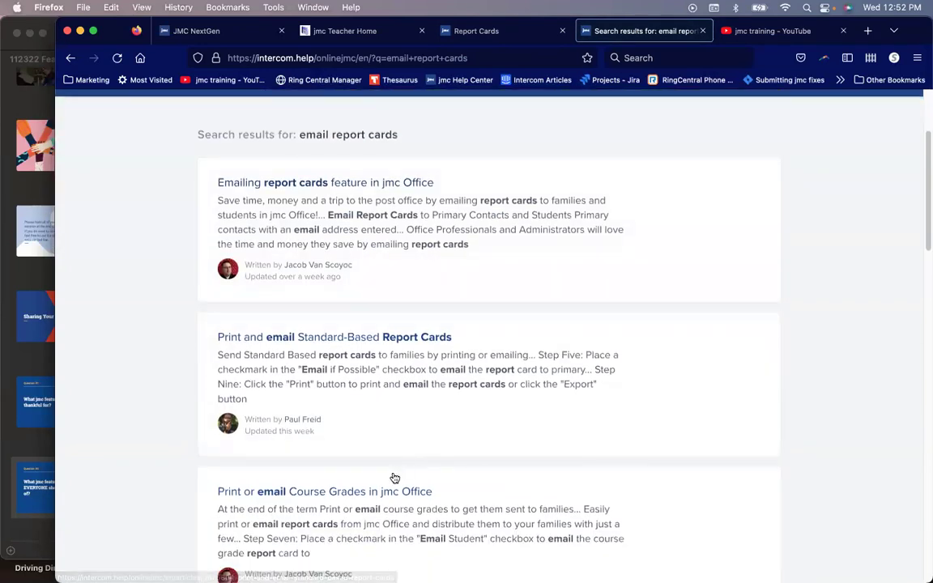
pyautogui.click(389, 493)
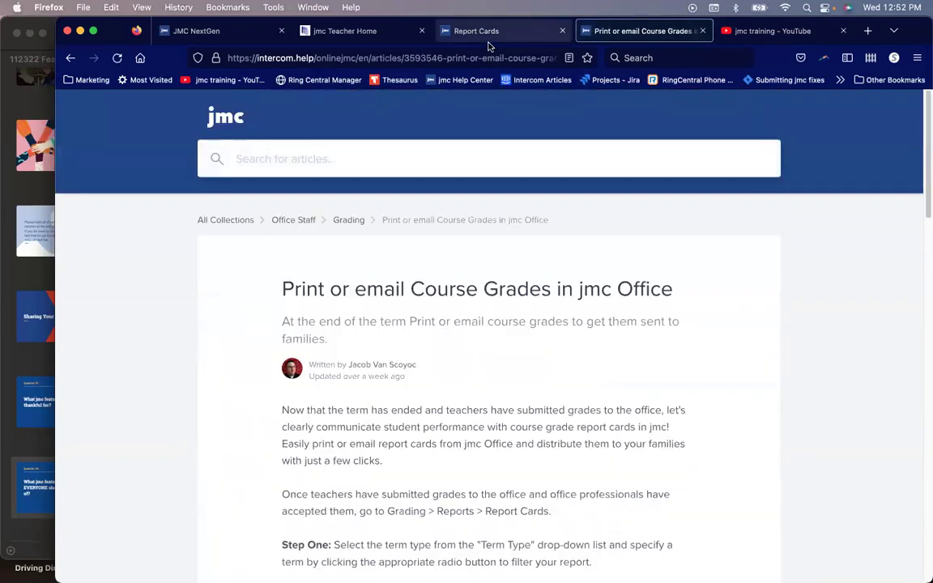
pyautogui.click(489, 37)
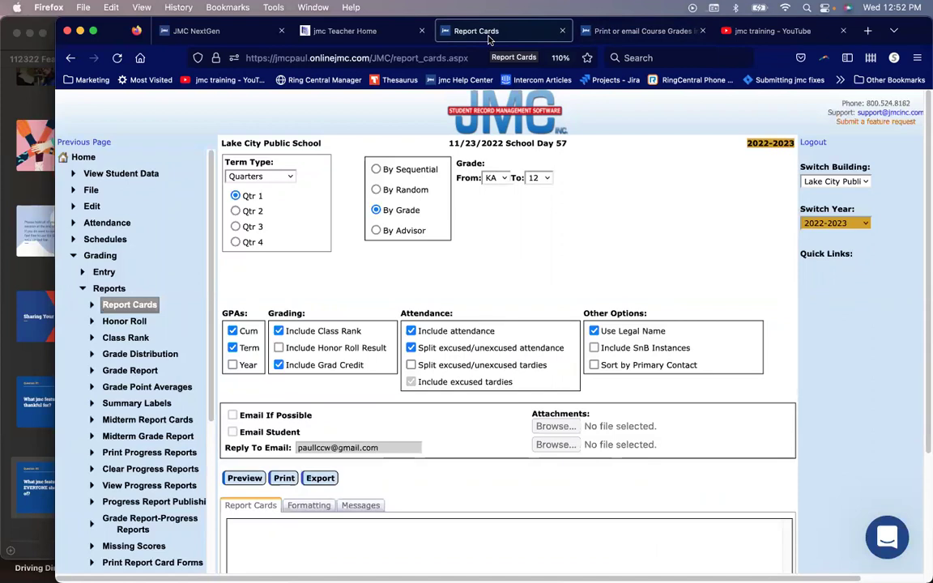
pyautogui.click(84, 156)
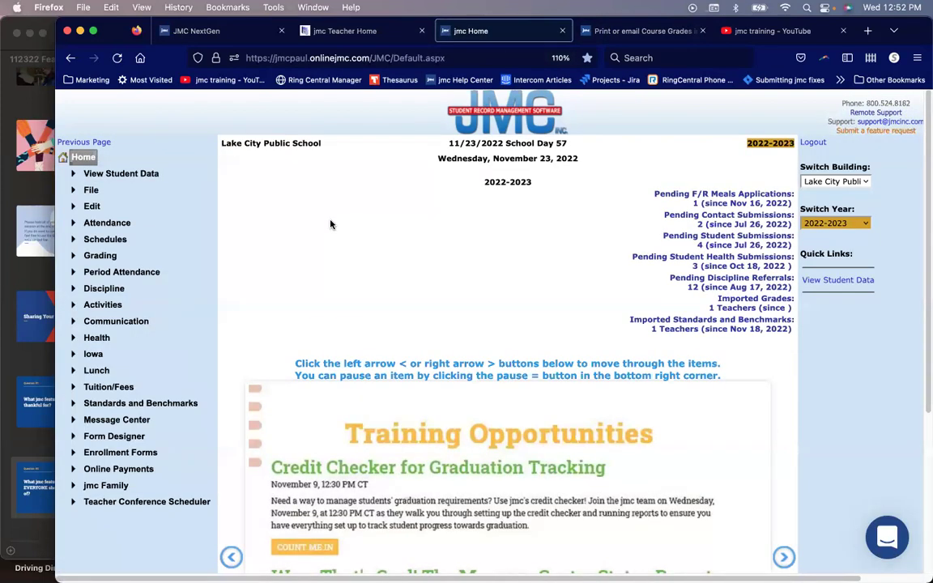
# - Open View Student Data, display the email form for all teachers of the current student, and close it without sending
pyautogui.click(146, 179)
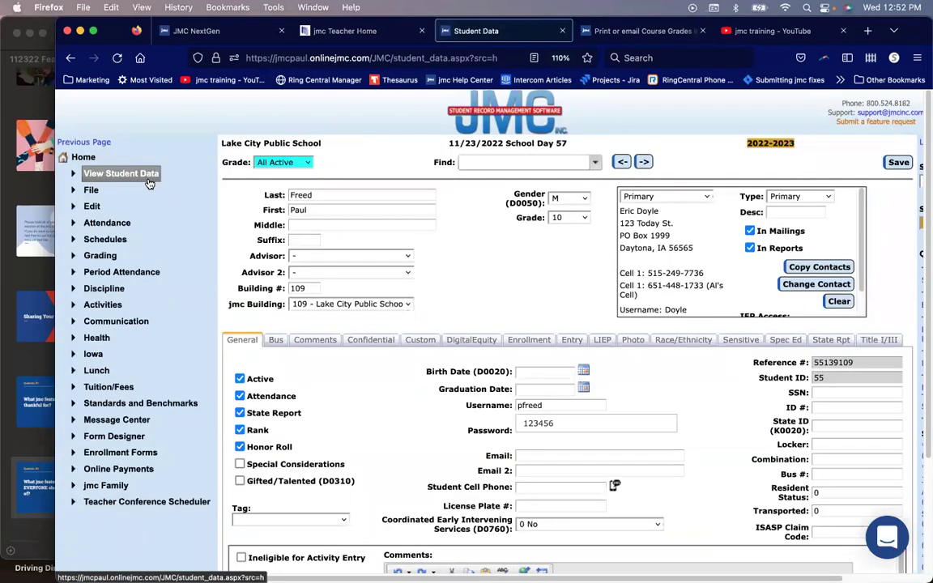
pyautogui.press('super+minus')
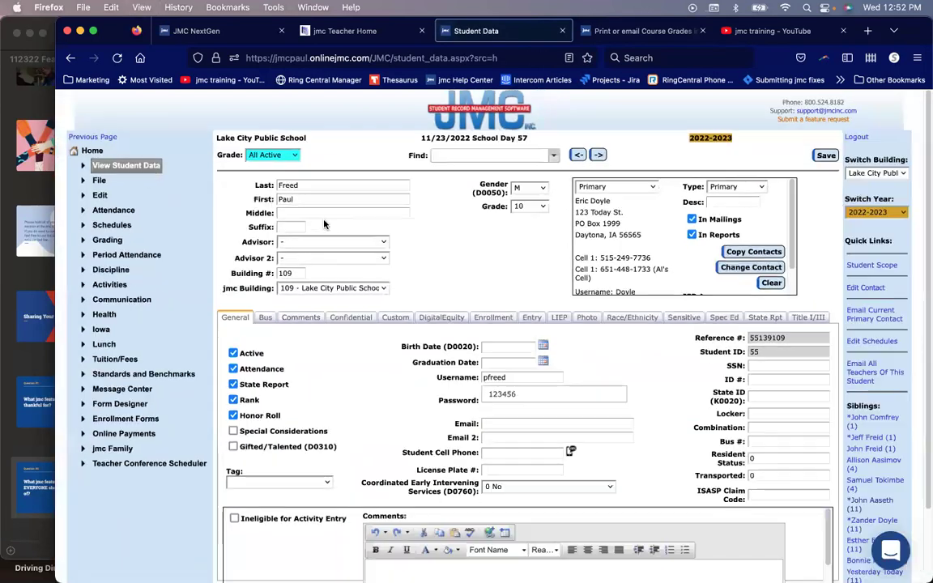
pyautogui.click(854, 375)
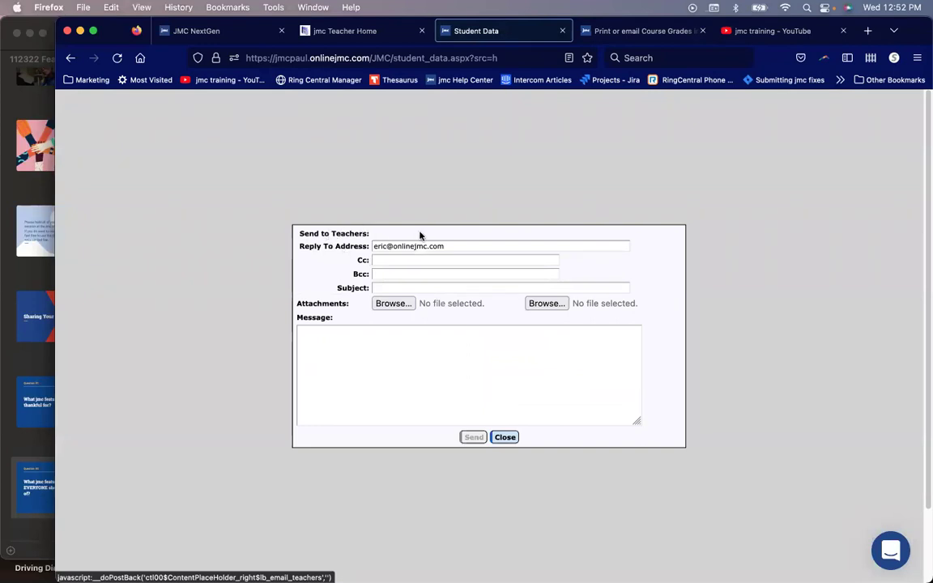
pyautogui.click(504, 437)
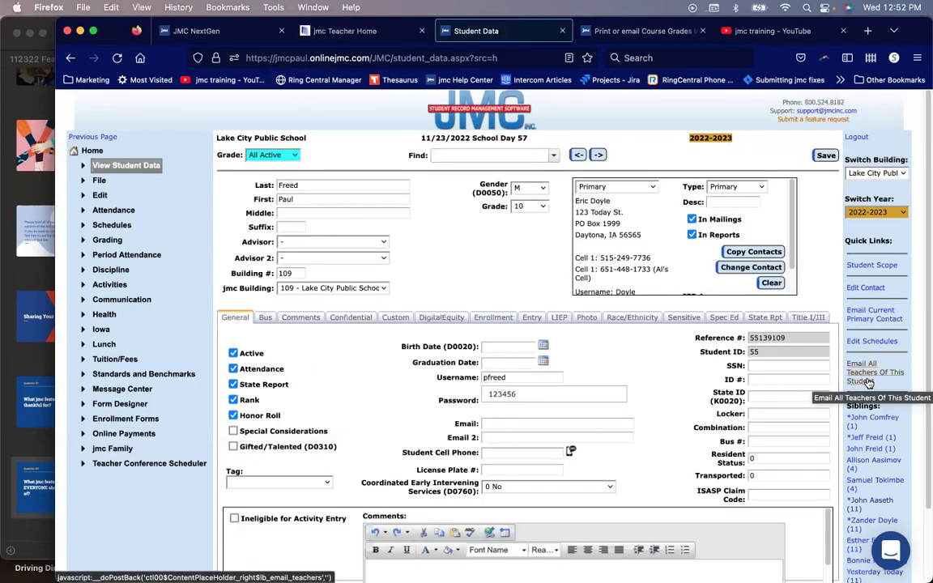
# - Look up another grade 10 student by last name and open the email form for all of that student's teachers
pyautogui.click(435, 154)
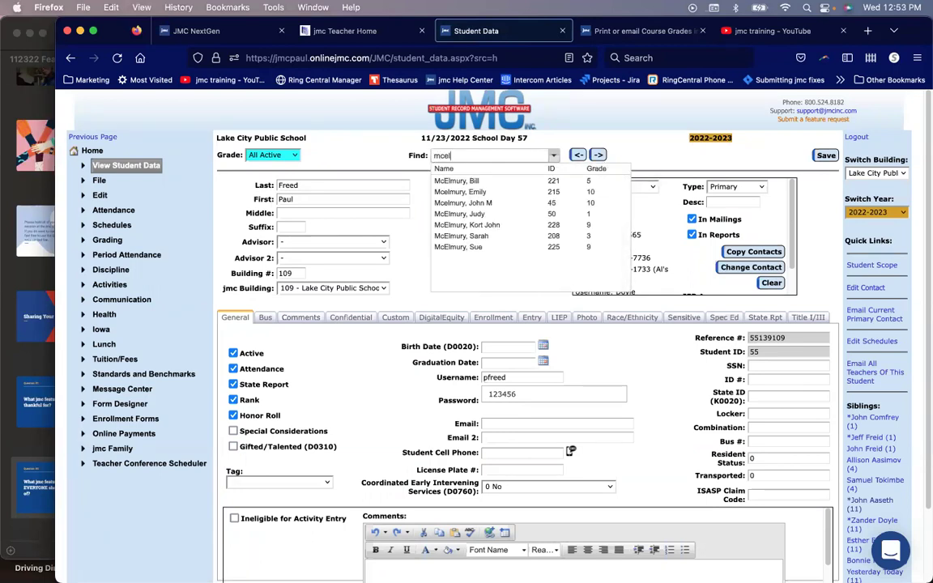
pyautogui.click(464, 203)
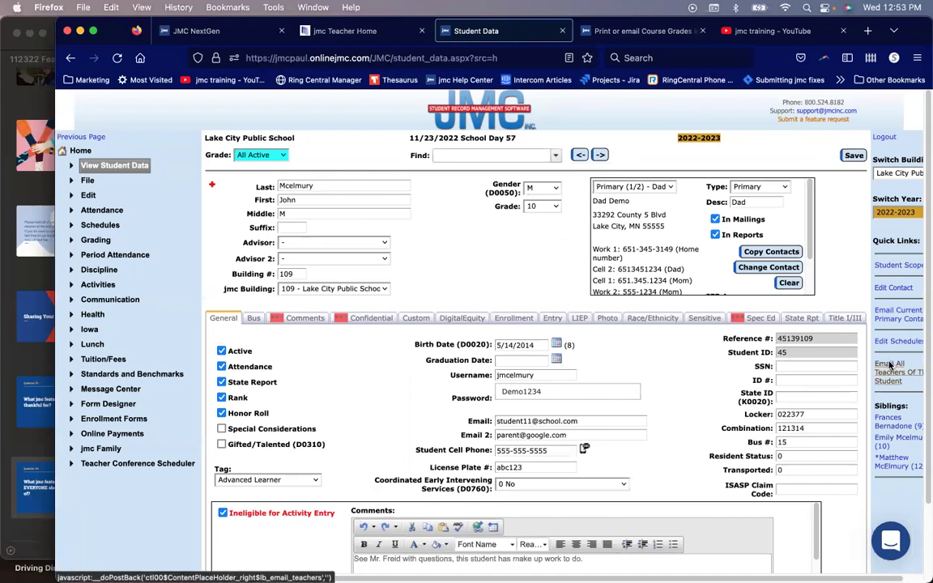
pyautogui.click(890, 366)
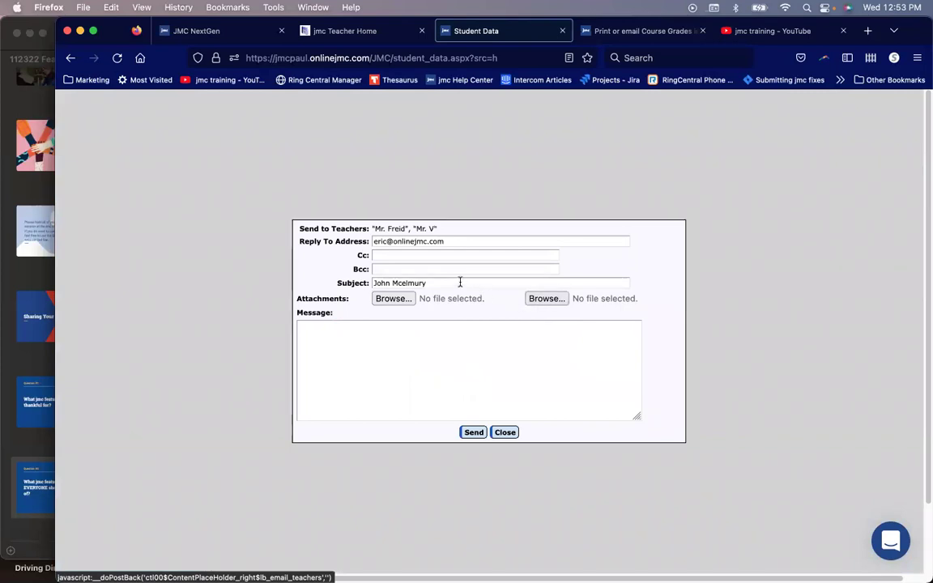
# - Highlight the teacher email's subject, close the form without sending, and return to the jmc Home page
pyautogui.moveTo(458, 282); pyautogui.dragTo(366, 284)
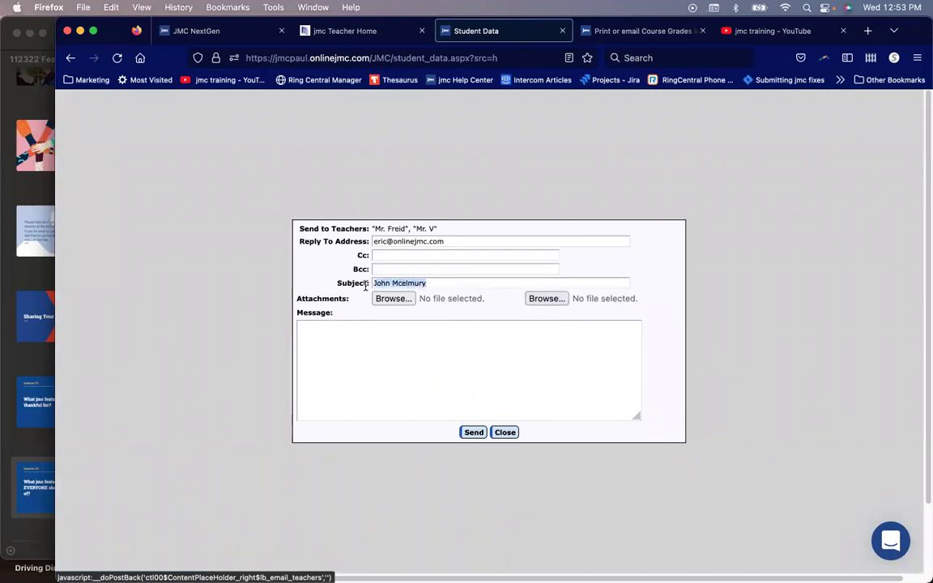
pyautogui.click(444, 281)
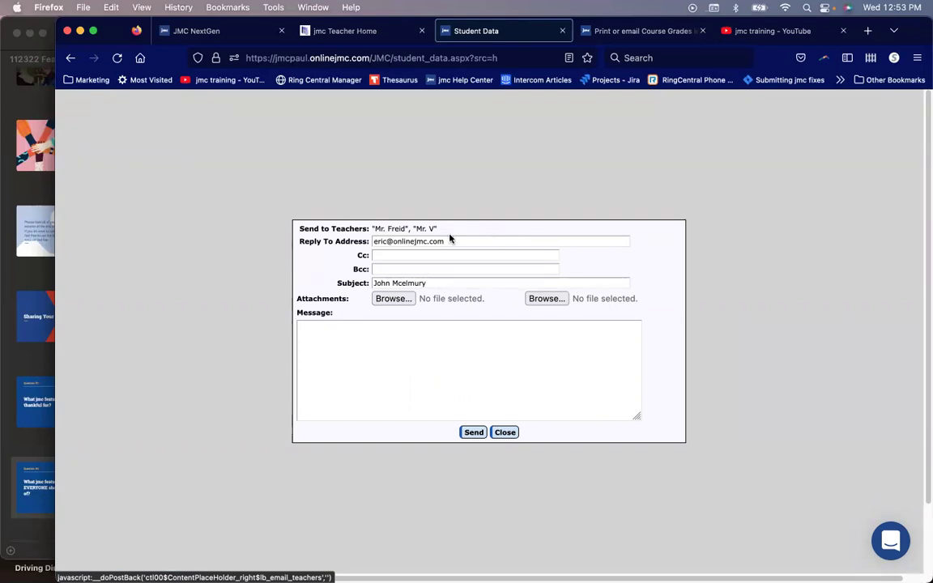
pyautogui.click(505, 432)
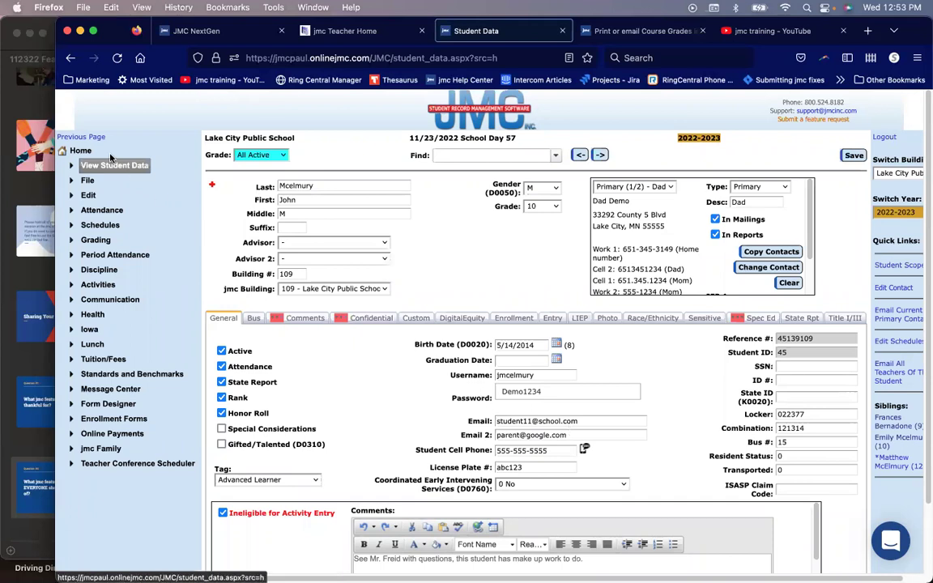
pyautogui.click(81, 151)
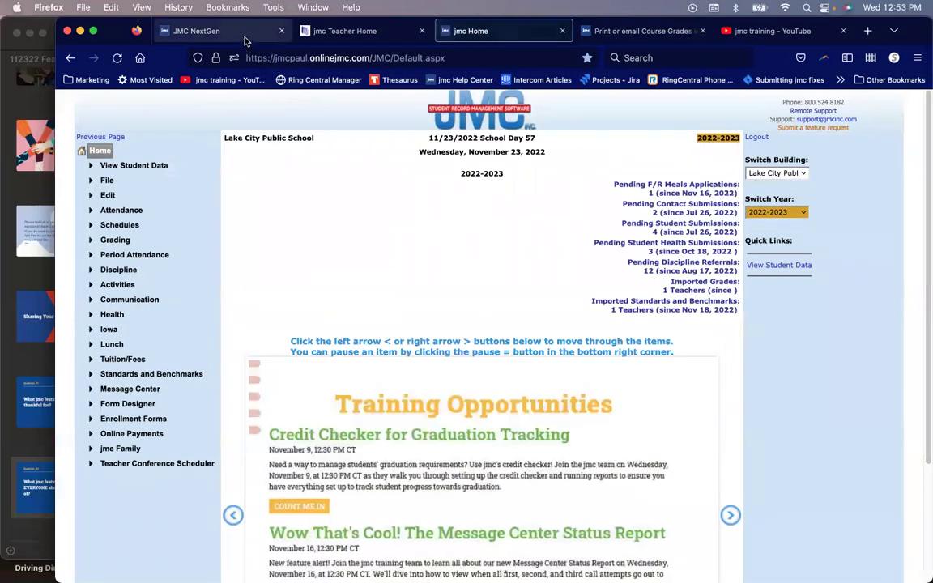
# - Open the Students login page in a new browser tab from the JMC NextGen landing page
pyautogui.click(243, 32)
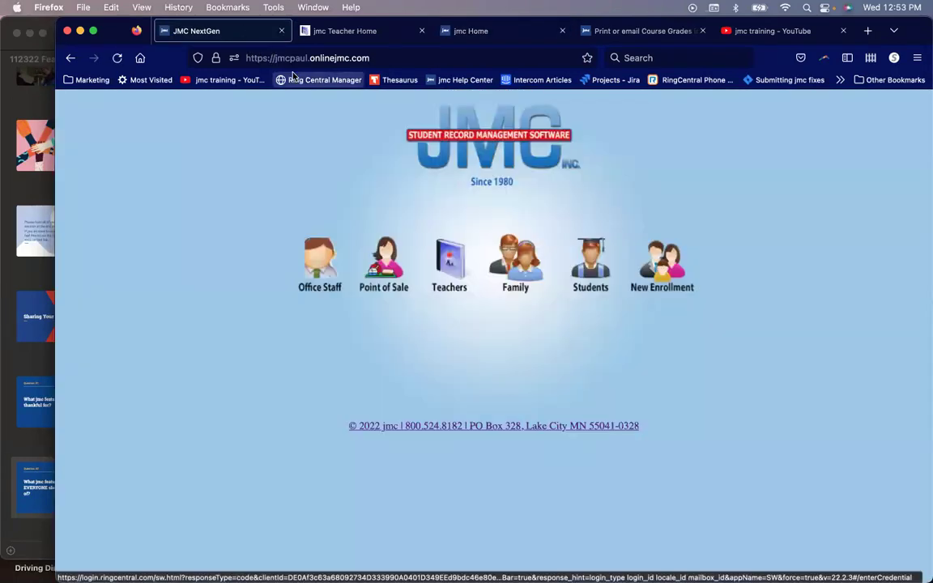
pyautogui.keyDown('super'); pyautogui.click(515, 257); pyautogui.keyUp('super')
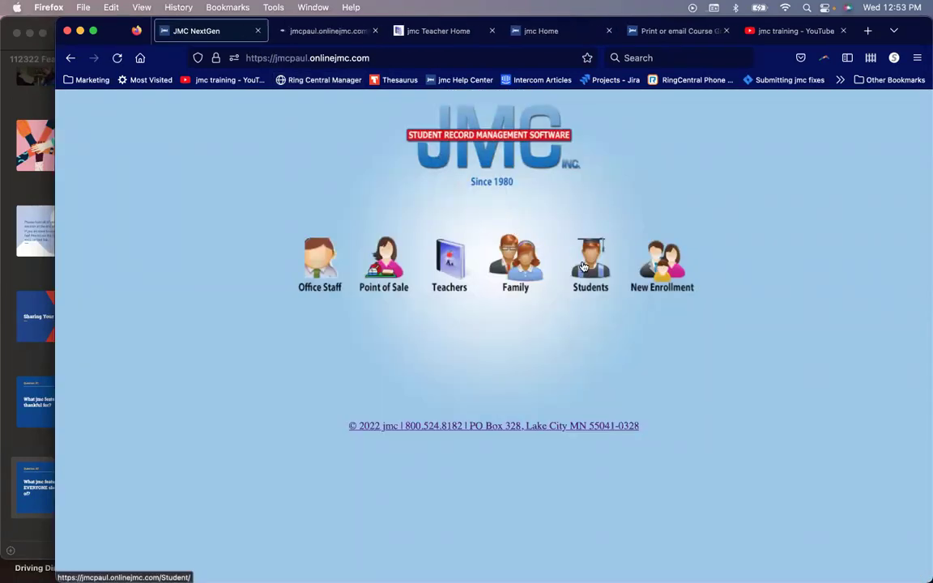
pyautogui.click(332, 31)
pyautogui.click(486, 281)
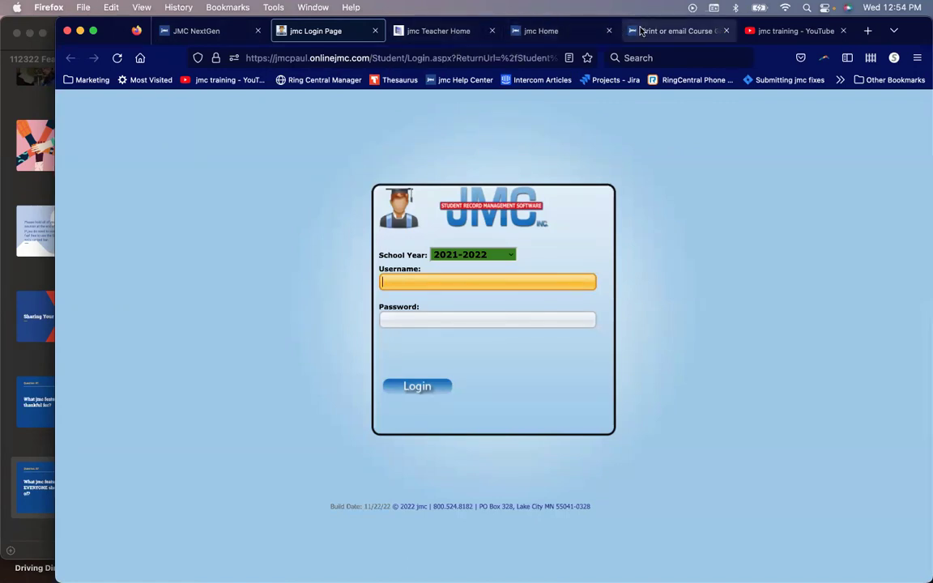
# - Return to the student's record in View Student Data and copy the student's username
pyautogui.click(535, 31)
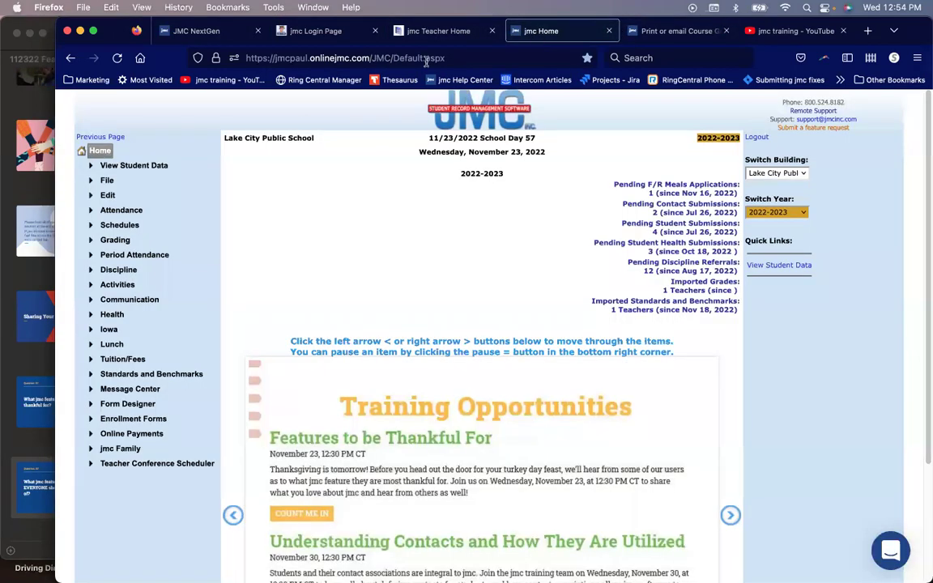
pyautogui.click(148, 172)
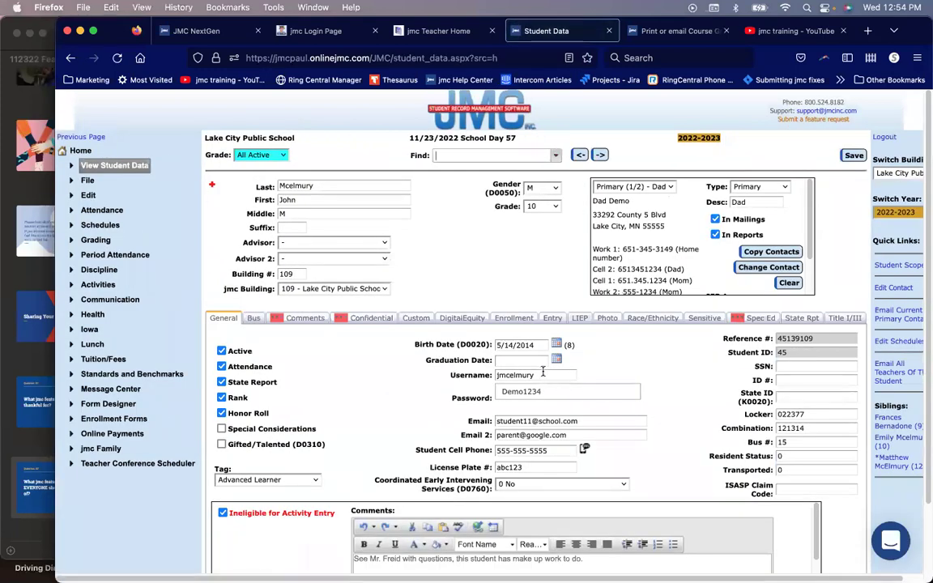
pyautogui.moveTo(536, 375); pyautogui.dragTo(484, 371)
pyautogui.press('super+c')
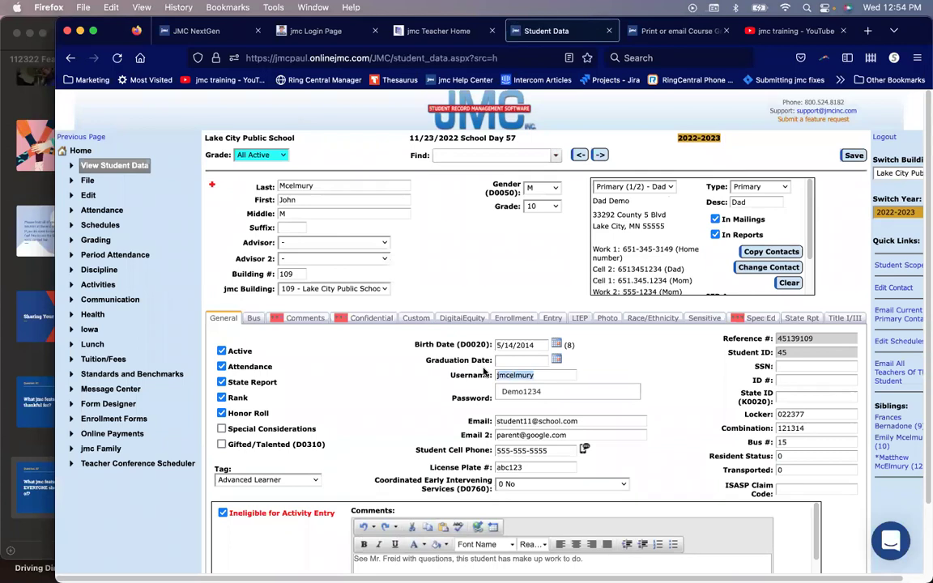
# - Log in to the student portal with the copied username and the student's account password
pyautogui.click(323, 34)
pyautogui.press('super+v')
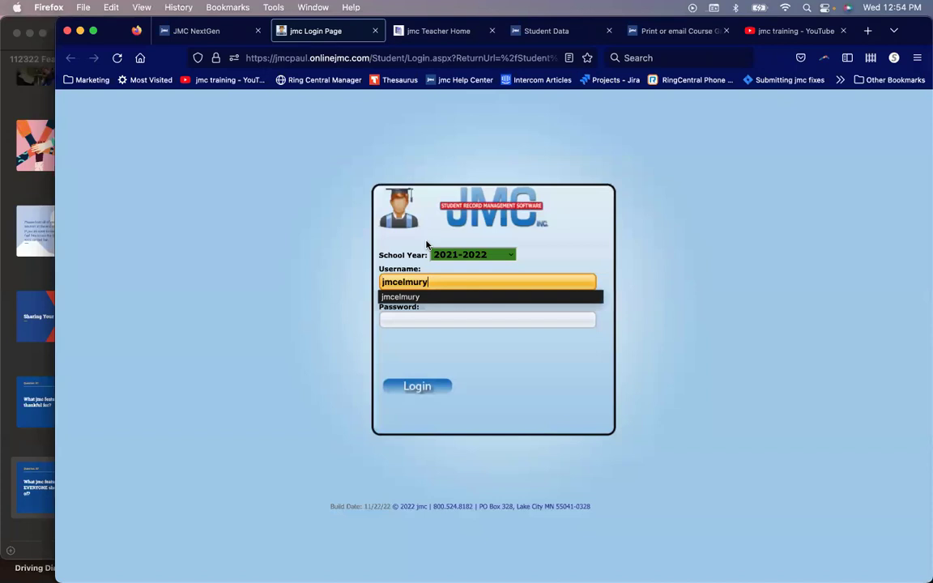
pyautogui.press('Tab')
pyautogui.write('****')
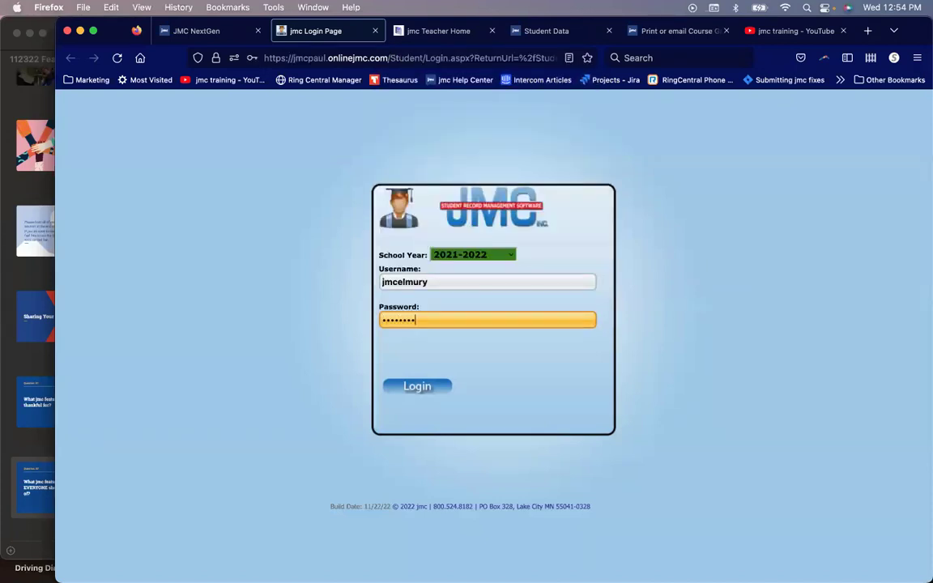
pyautogui.press('Return')
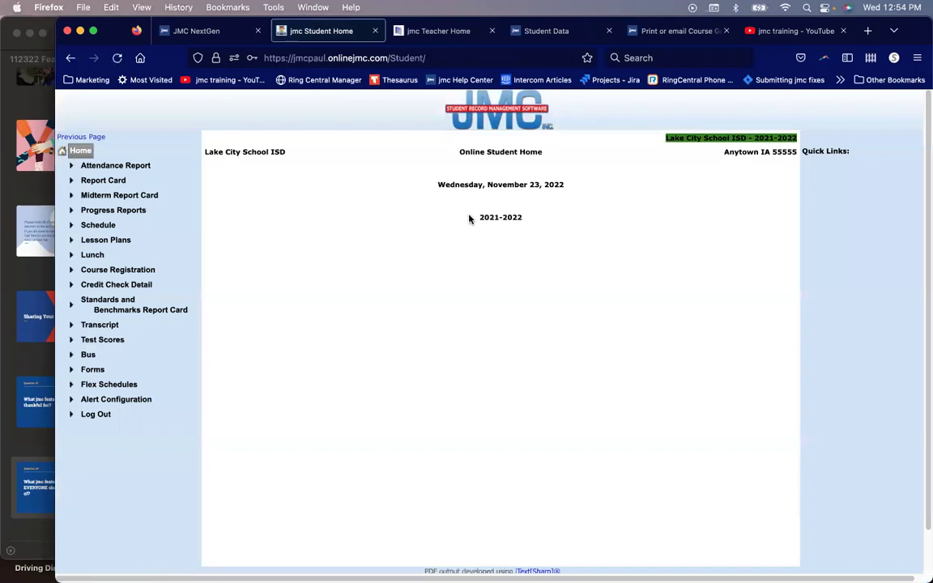
# - View the student portal's Course Registration and Alert Configuration pages and return to the student Home page
pyautogui.click(148, 272)
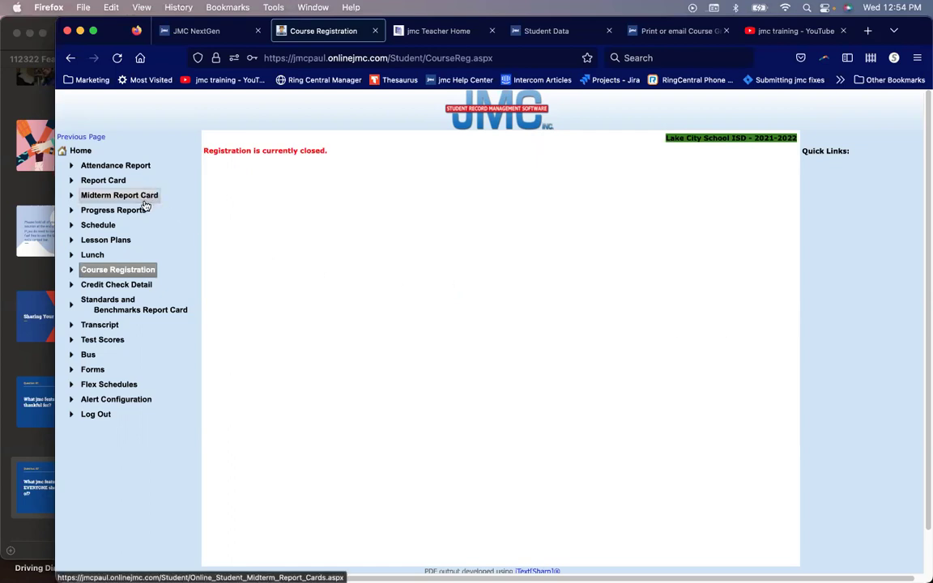
pyautogui.click(116, 400)
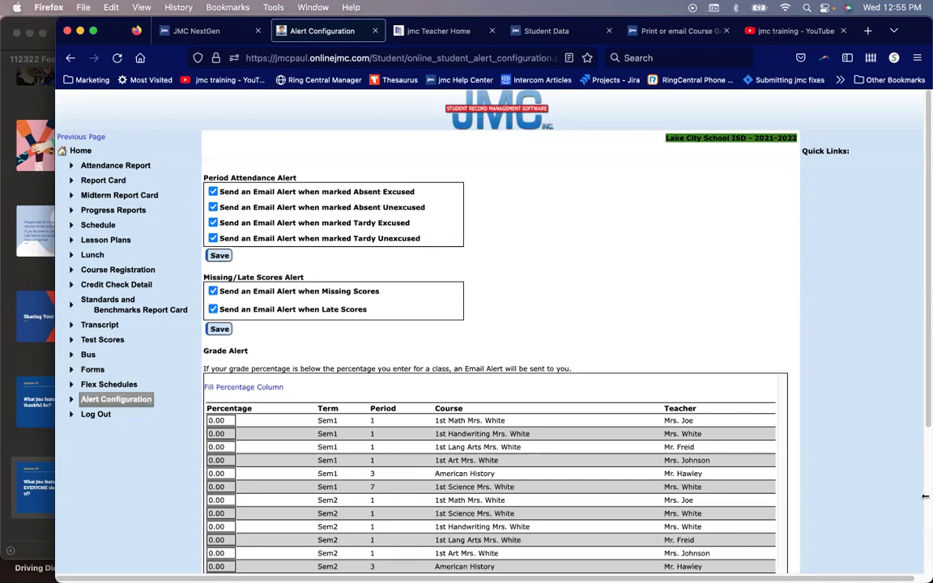
pyautogui.click(84, 152)
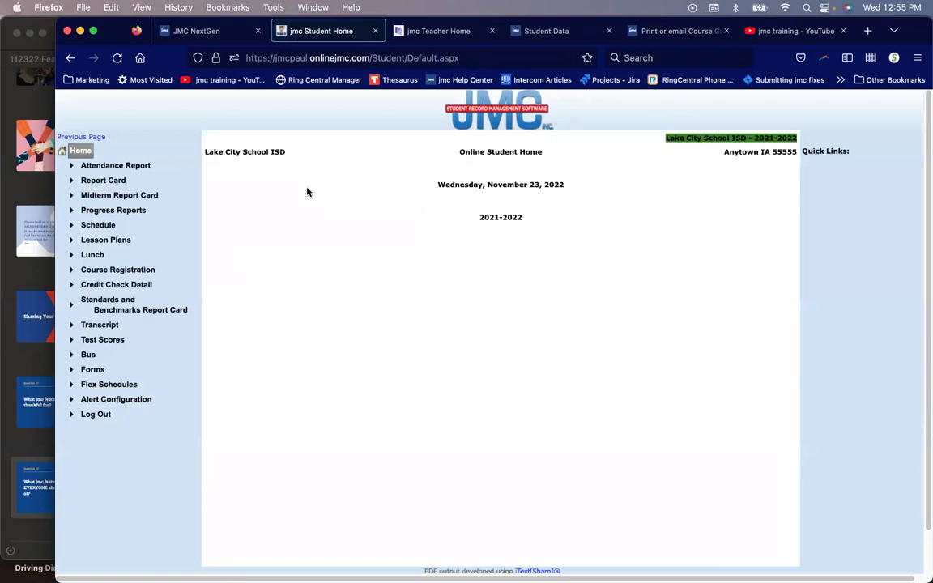
# - Switch back to the open Help Center article about printing or emailing course grades
pyautogui.click(552, 32)
pyautogui.click(644, 32)
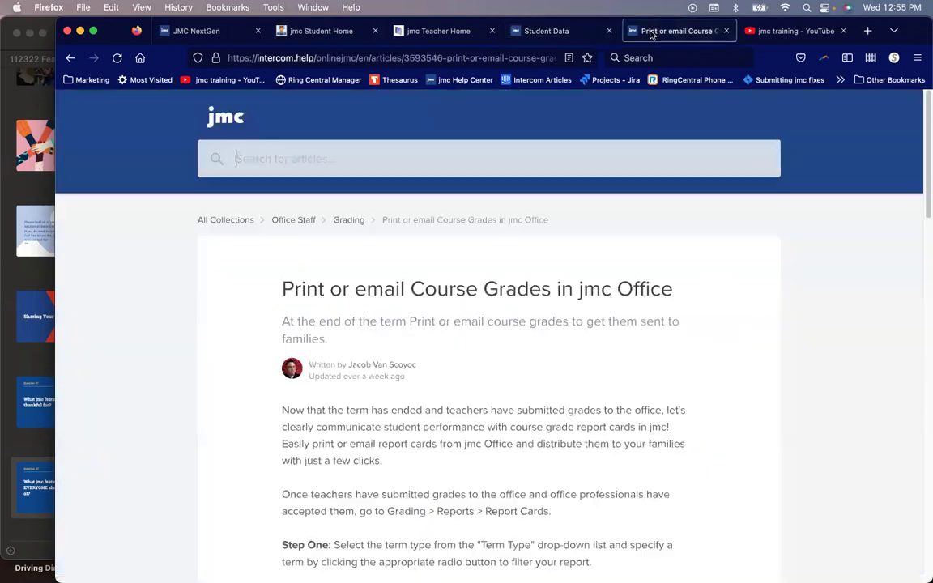
# - Open the Help Center's All Collections page and browse the uploaded videos on the jmc training YouTube channel
pyautogui.click(243, 220)
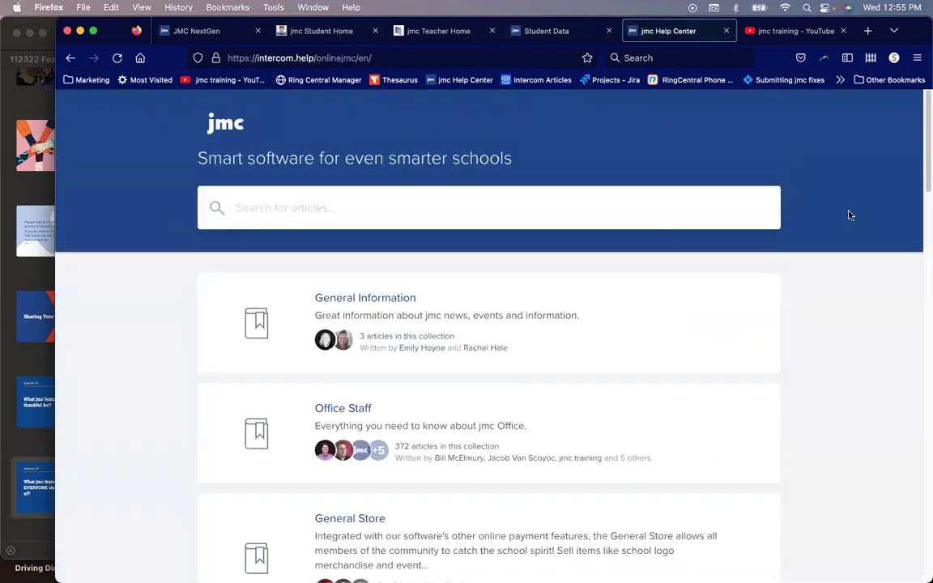
pyautogui.click(802, 33)
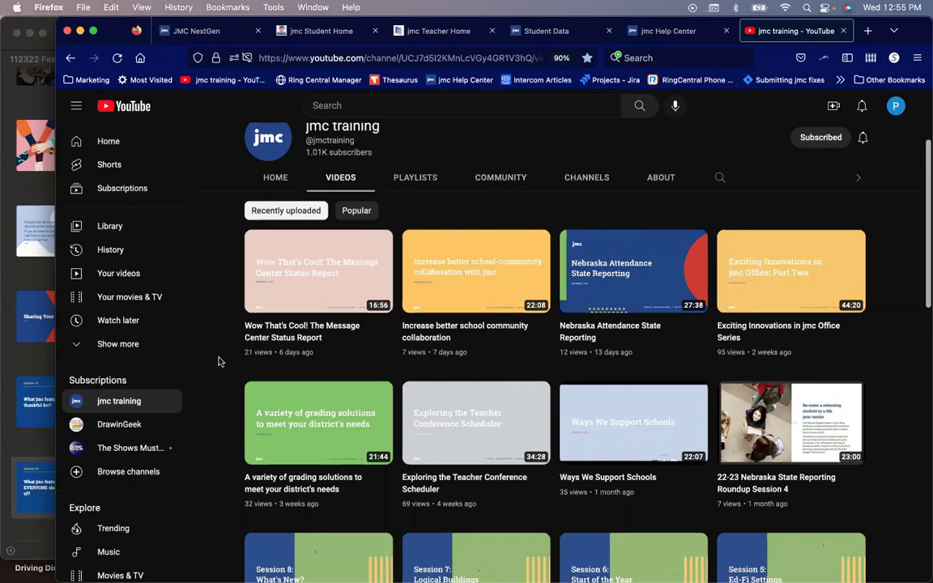
pyautogui.scroll(-3, 217, 361)
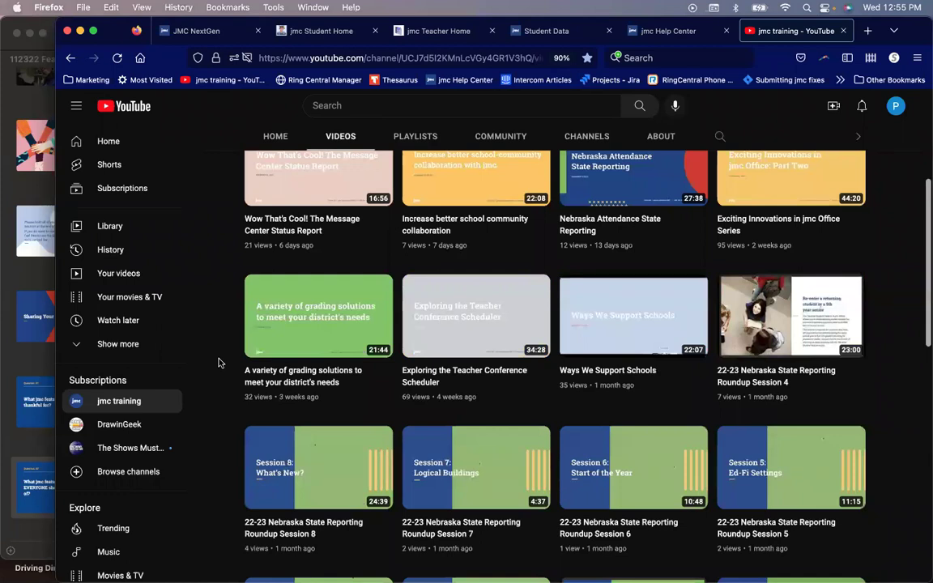
pyautogui.scroll(3, 218, 362)
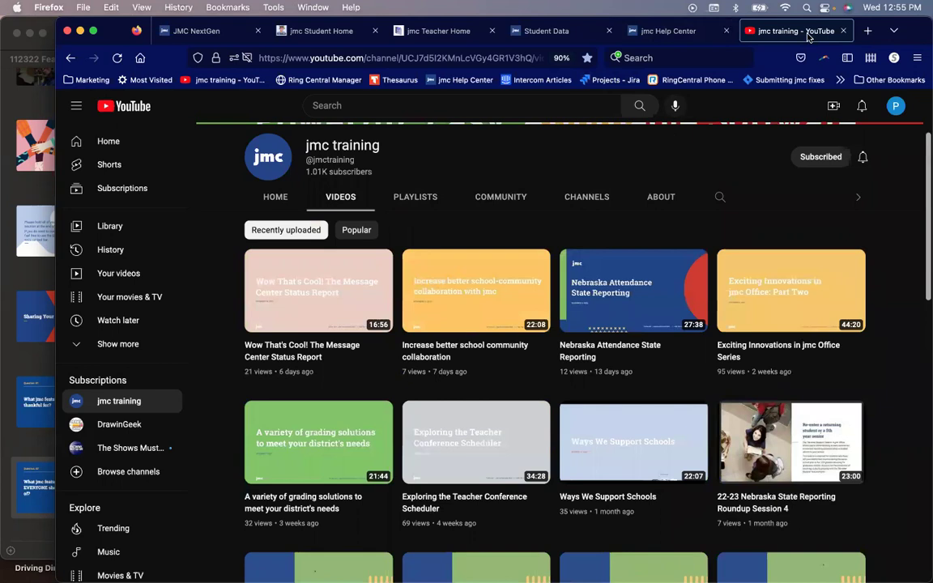
pyautogui.scroll(3, 557, 223)
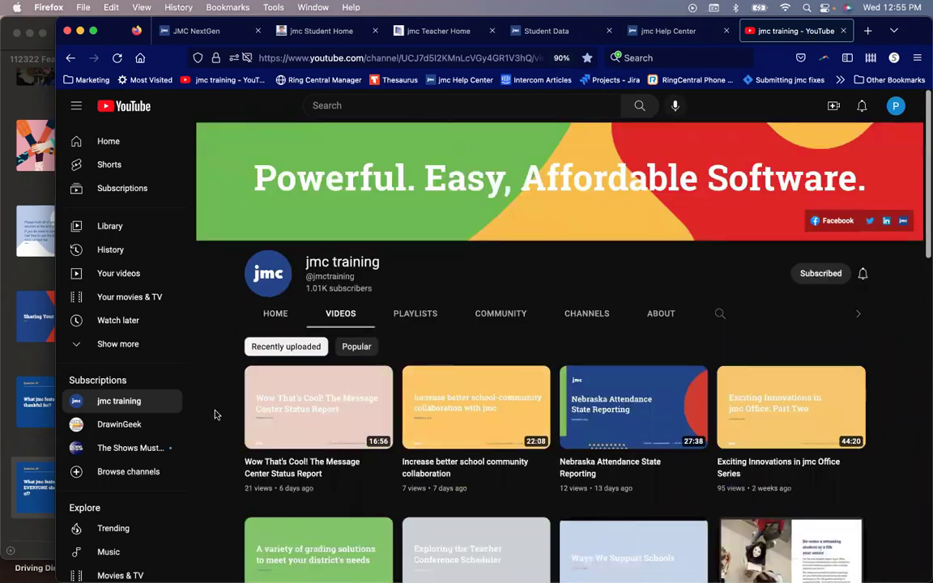
pyautogui.scroll(-10, 216, 415)
pyautogui.scroll(-5, 216, 413)
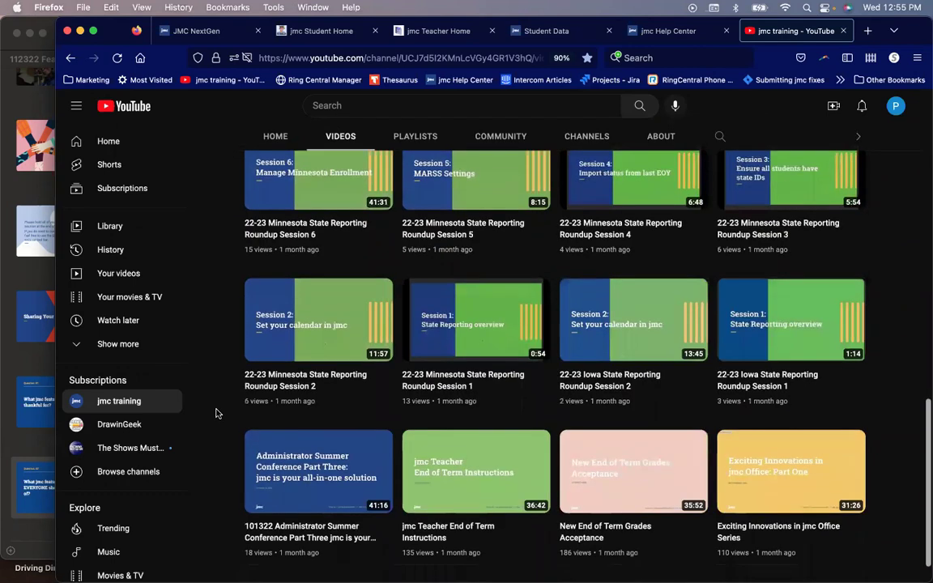
pyautogui.scroll(15, 217, 411)
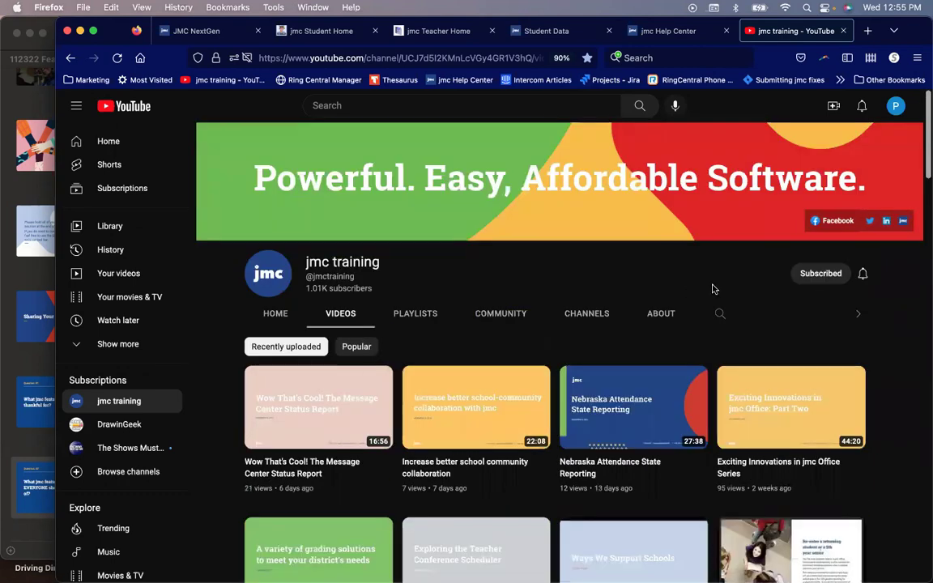
# - Search the jmc training YouTube channel for "credit checker" and reload the page
pyautogui.click(719, 314)
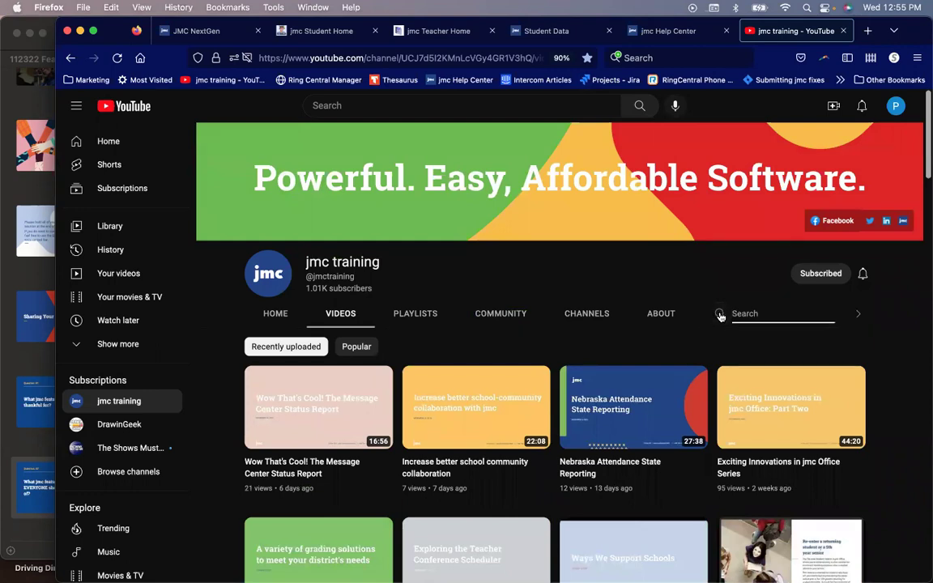
pyautogui.write('credit checker')
pyautogui.press('Return')
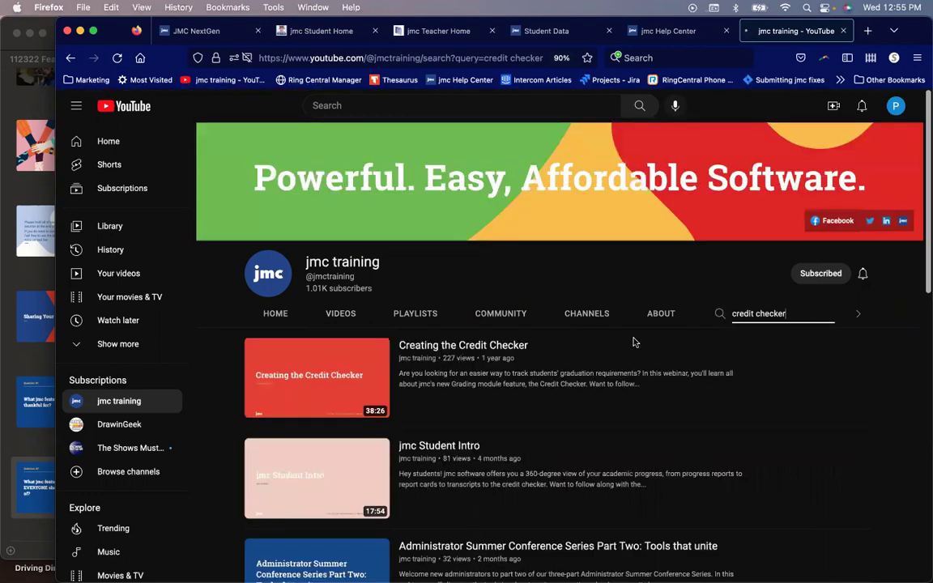
pyautogui.press('super+r')
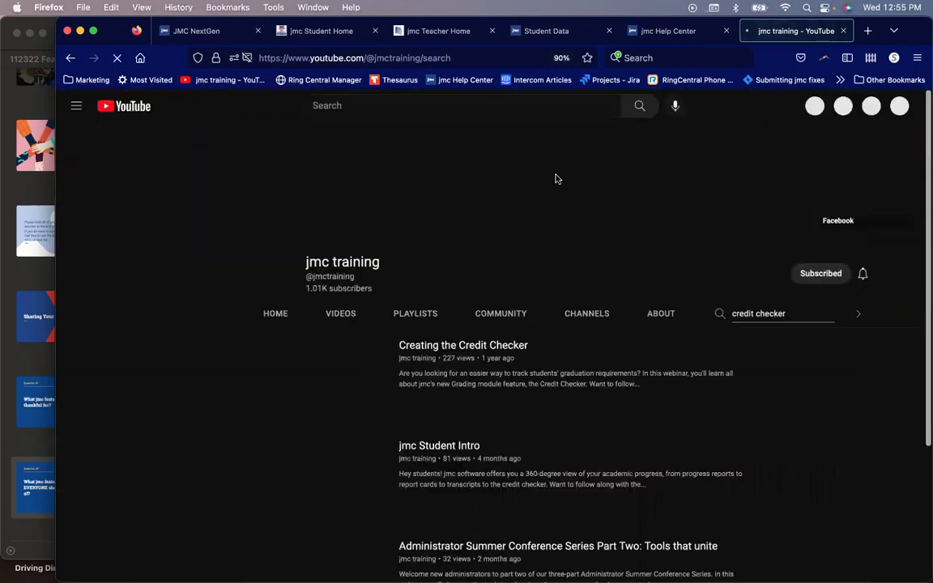
pyautogui.press('super+r')
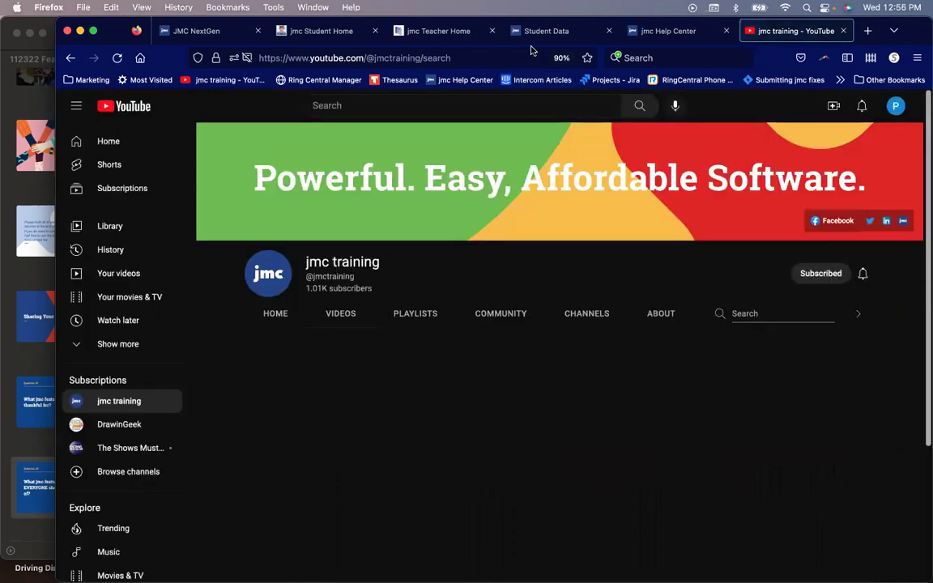
# - Switch to the Preview slide deck, show the Question #3 slide as a full-screen slideshow and exit the slideshow
pyautogui.click(655, 31)
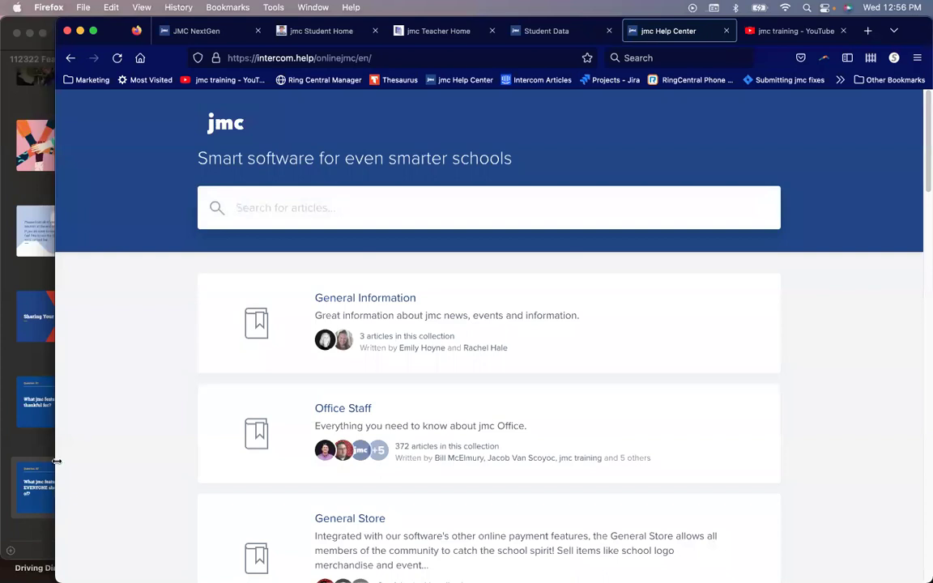
pyautogui.click(36, 484)
pyautogui.click(85, 457)
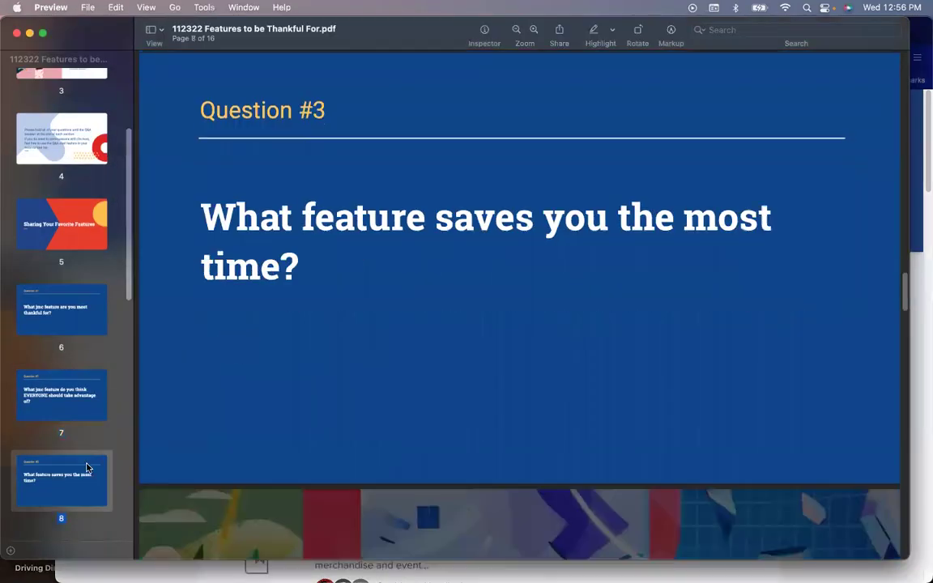
pyautogui.click(139, 7)
pyautogui.click(208, 383)
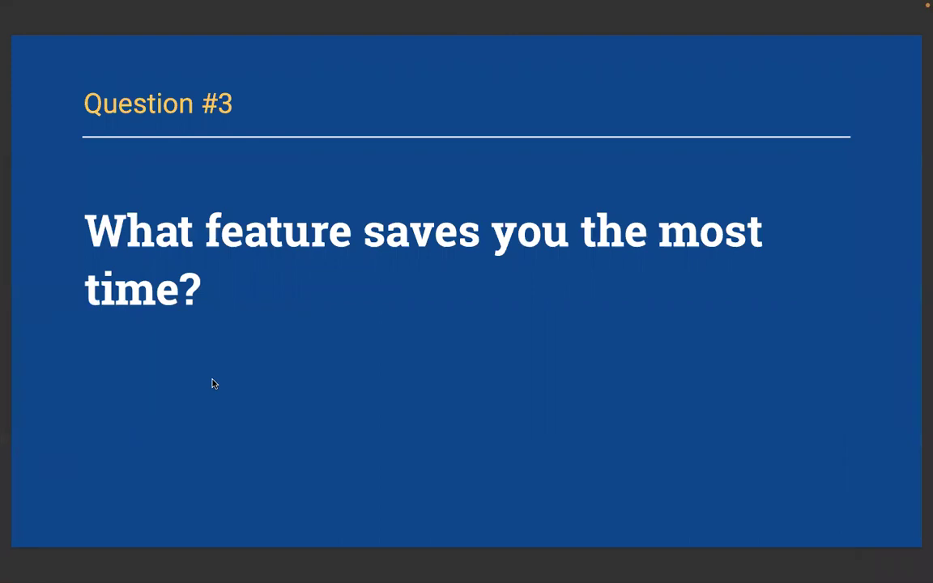
pyautogui.press('Escape')
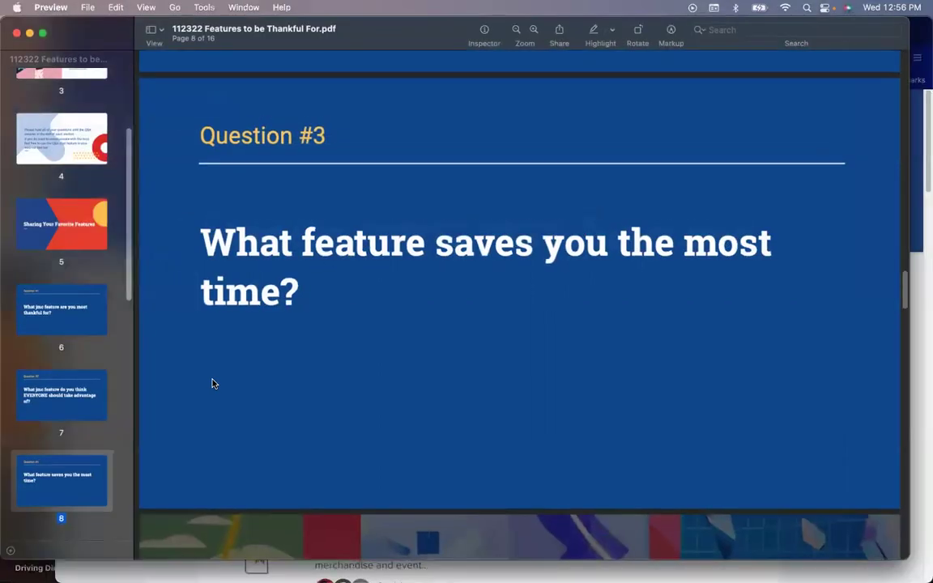
# - Switch back to Firefox and view the teacher portal's Enter Attendance and Assignment Scores pages
pyautogui.click(913, 431)
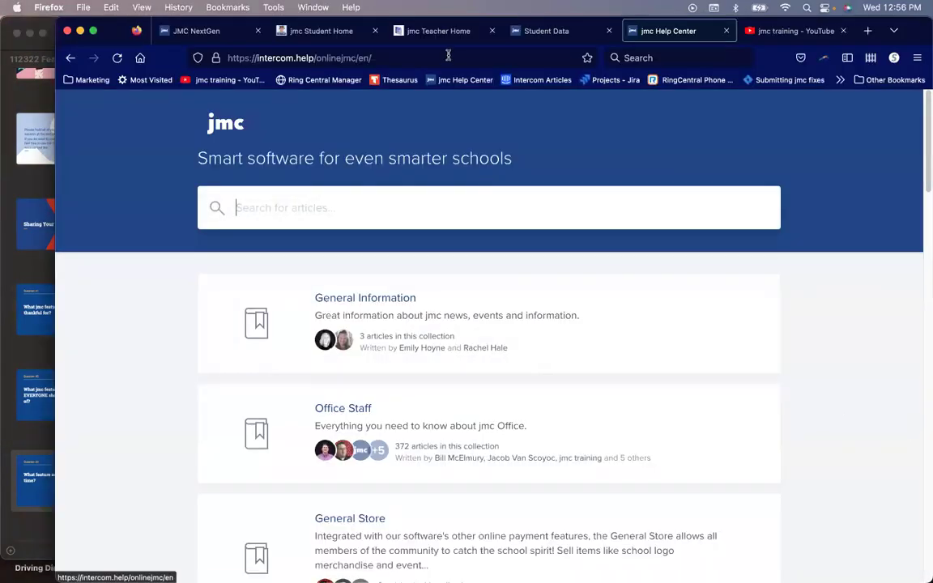
pyautogui.click(438, 30)
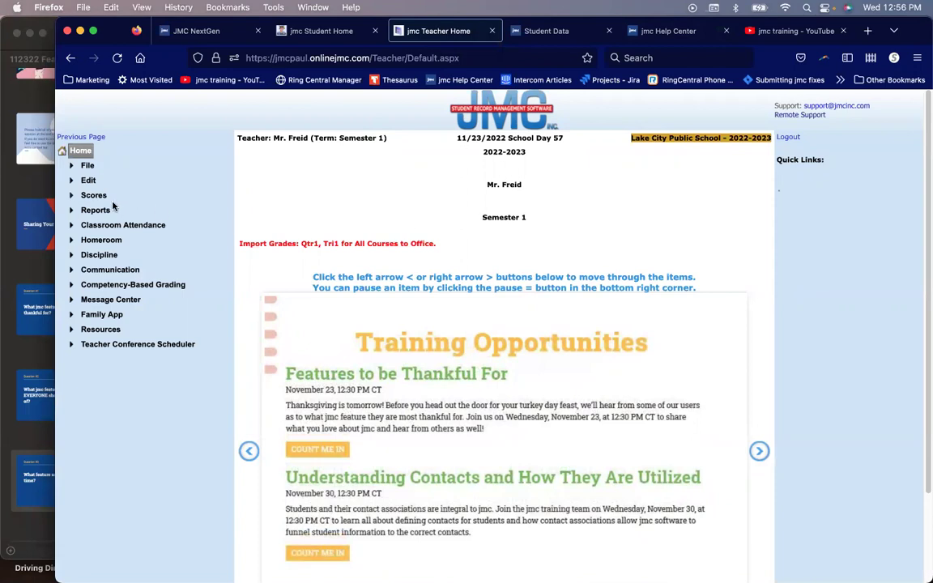
pyautogui.click(107, 225)
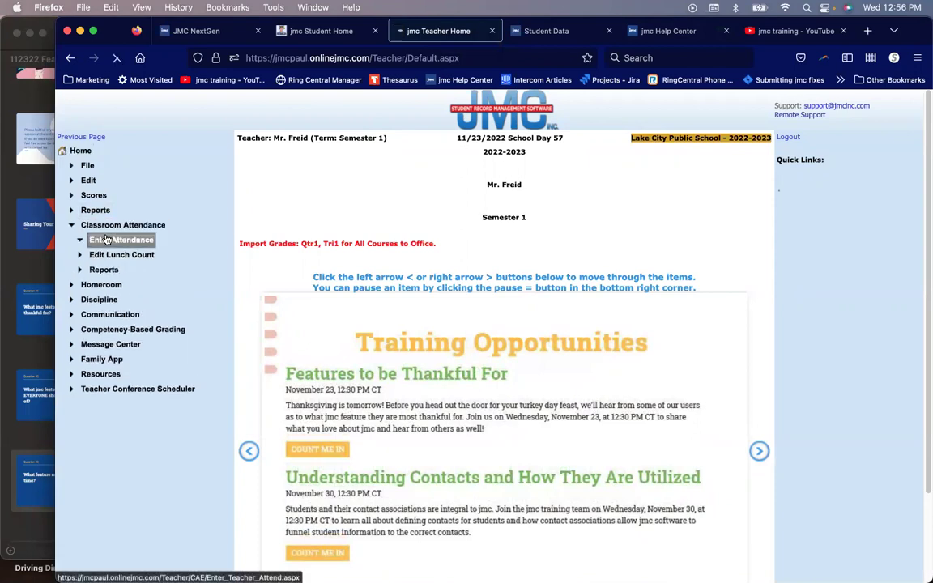
pyautogui.click(107, 240)
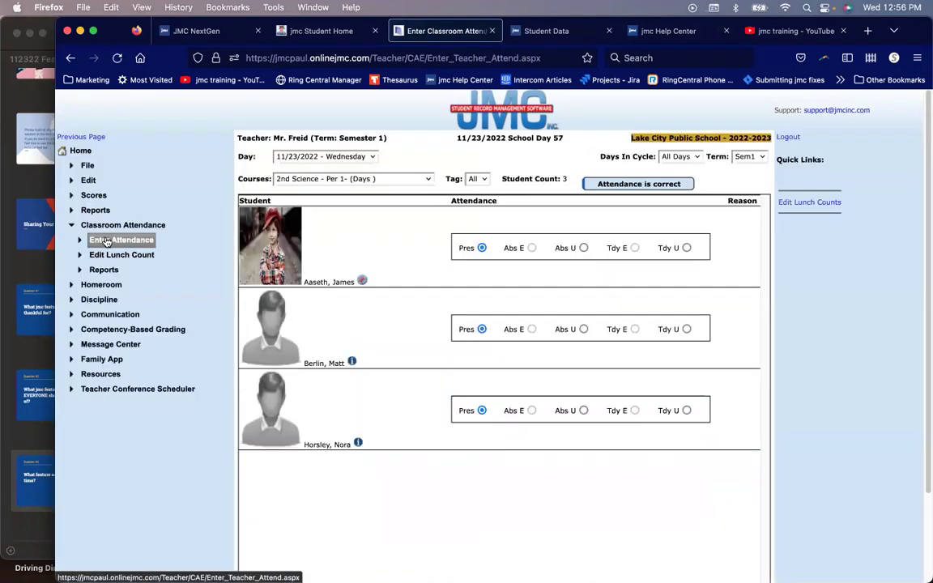
pyautogui.click(94, 196)
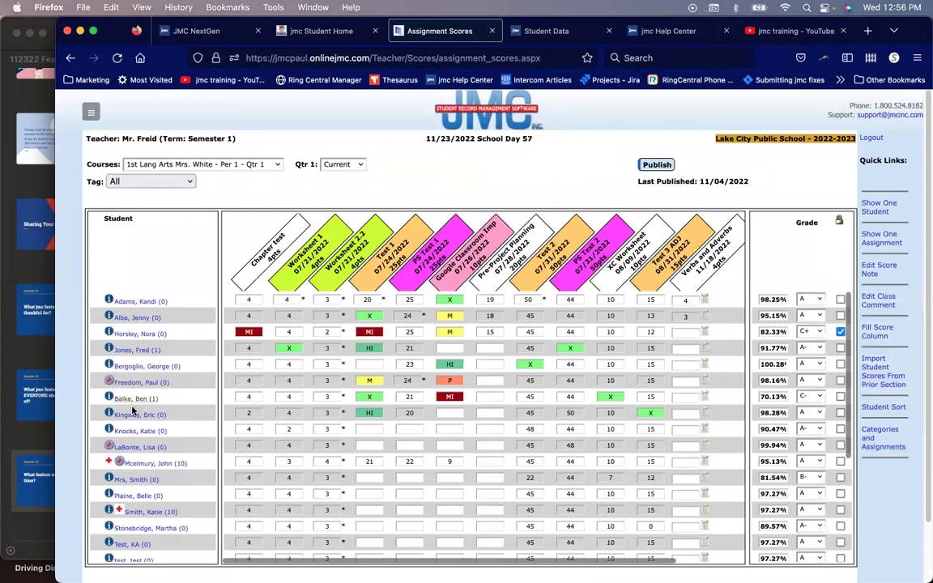
# - Review the emails, Spec Ed comments and contacts in the information window of the first student flagged with a red cross, and close it
pyautogui.click(119, 463)
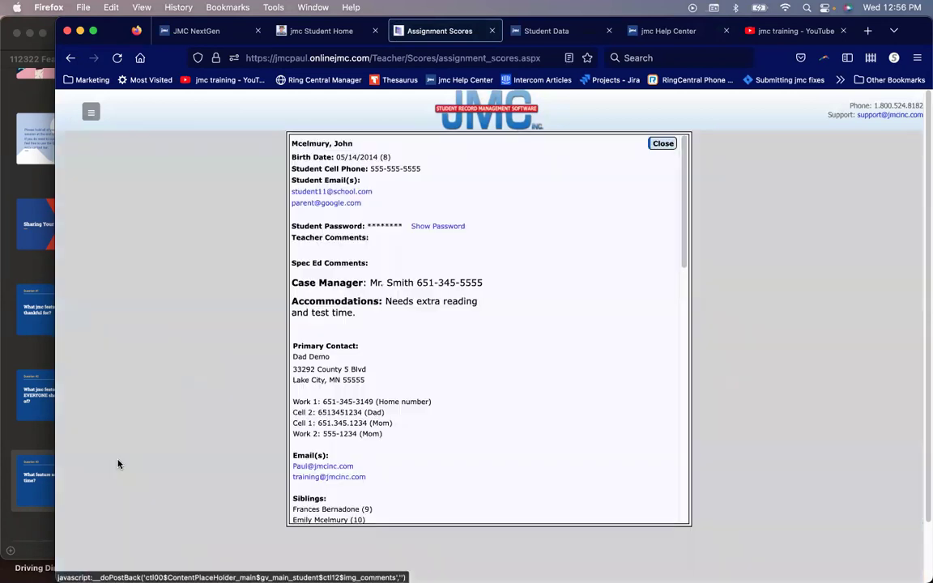
pyautogui.moveTo(359, 203); pyautogui.dragTo(287, 187)
pyautogui.tripleClick(316, 198)
pyautogui.click(379, 199)
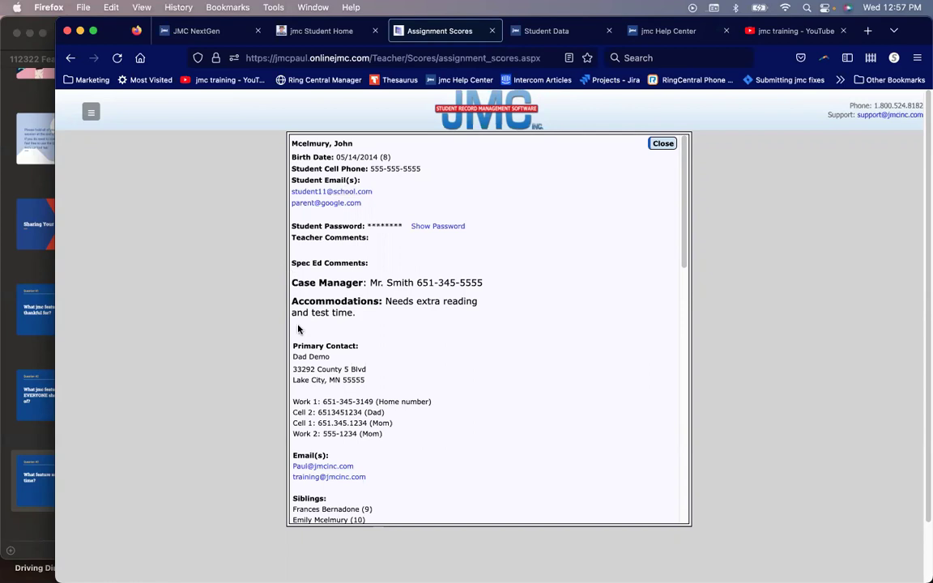
pyautogui.scroll(-3, 482, 371)
pyautogui.scroll(3, 482, 372)
pyautogui.scroll(-3, 483, 373)
pyautogui.scroll(3, 546, 319)
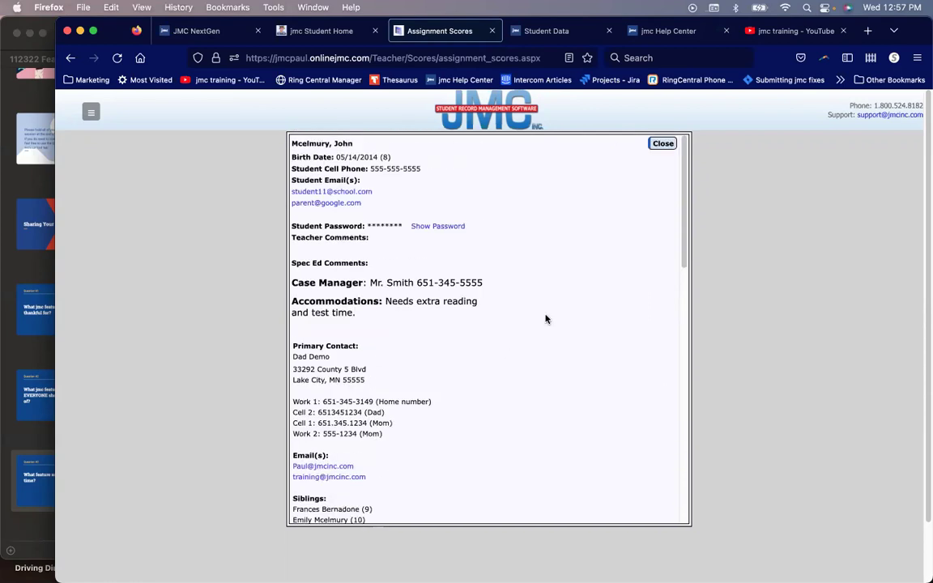
pyautogui.click(661, 144)
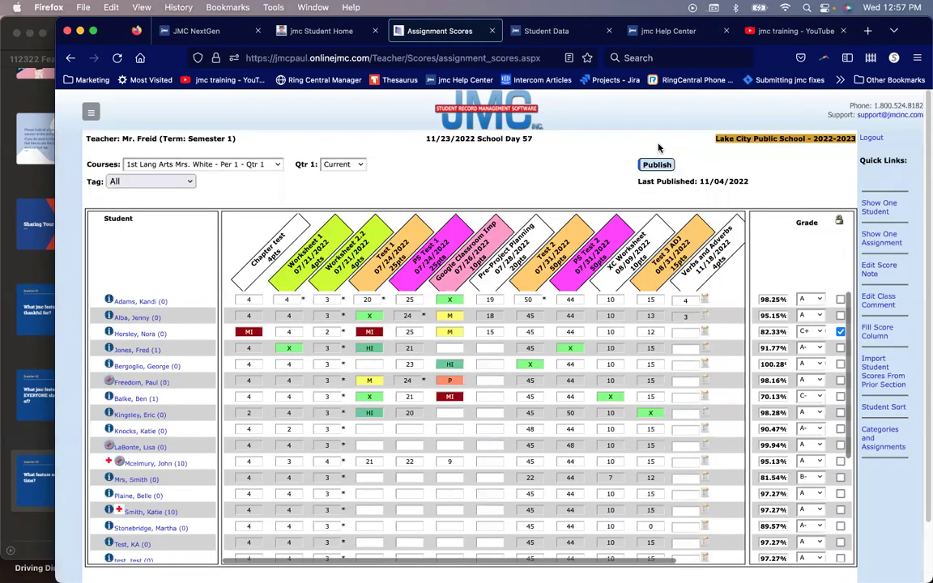
# - Check the Question #3 slide in Preview, and open the Family login page in a new Firefox tab from the JMC NextGen page
pyautogui.click(34, 479)
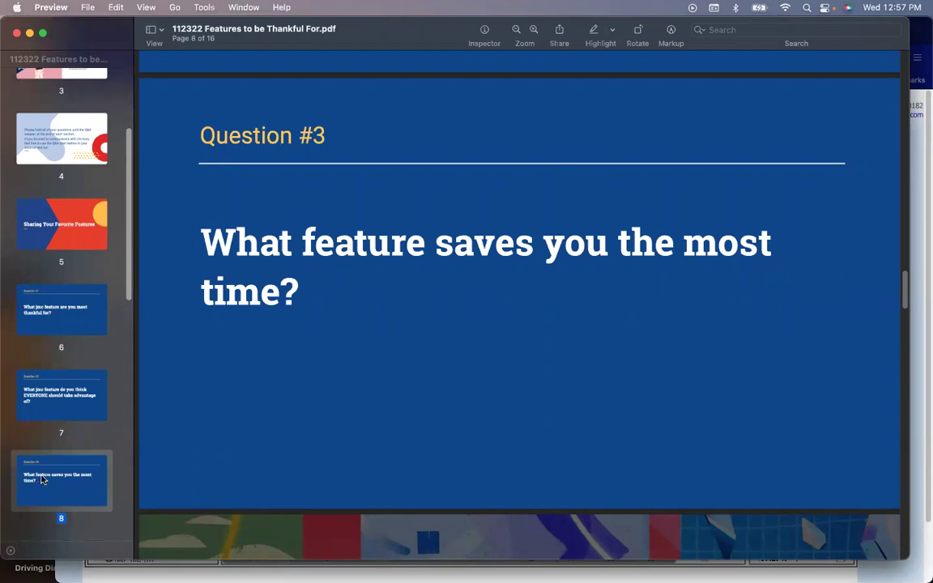
pyautogui.click(912, 415)
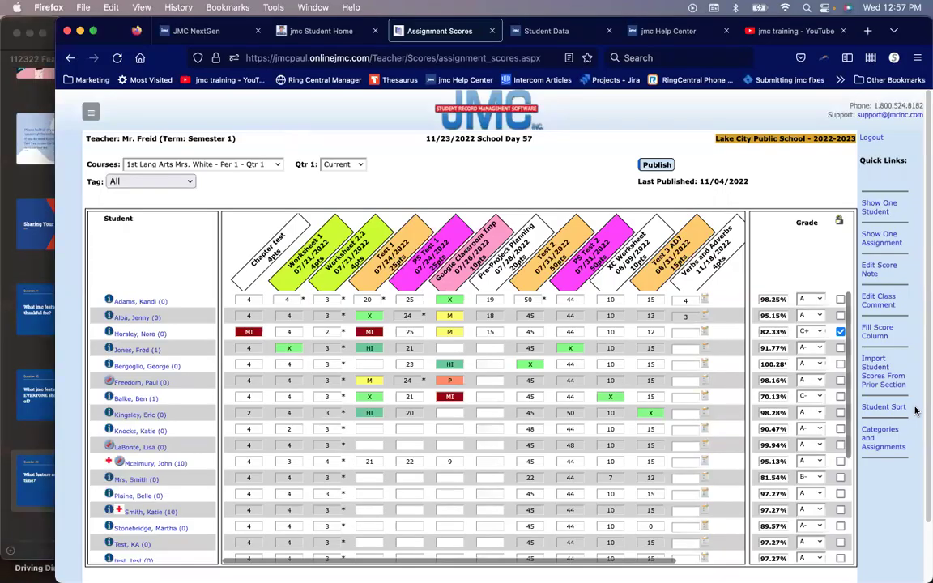
pyautogui.click(321, 31)
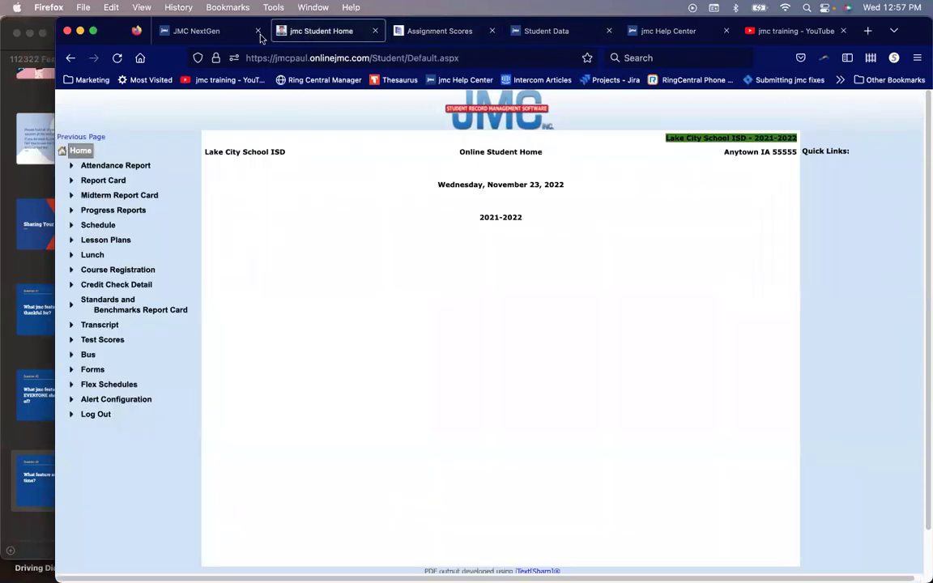
pyautogui.click(223, 33)
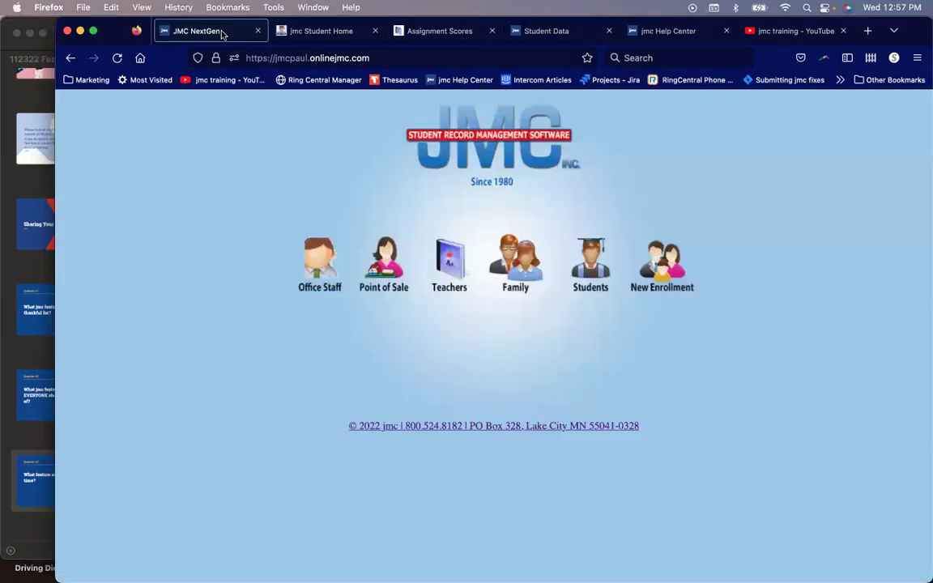
pyautogui.keyDown('super'); pyautogui.click(521, 262); pyautogui.keyUp('super')
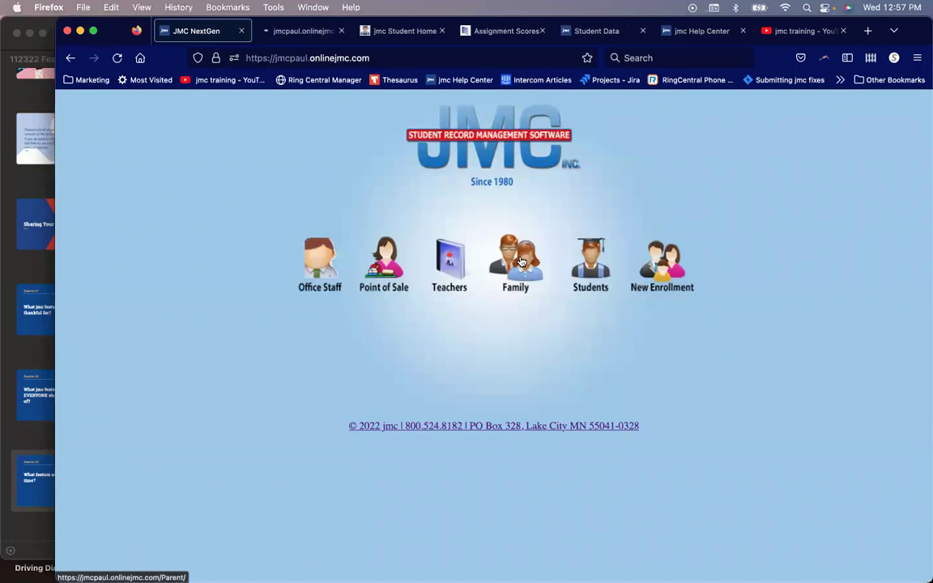
pyautogui.click(288, 32)
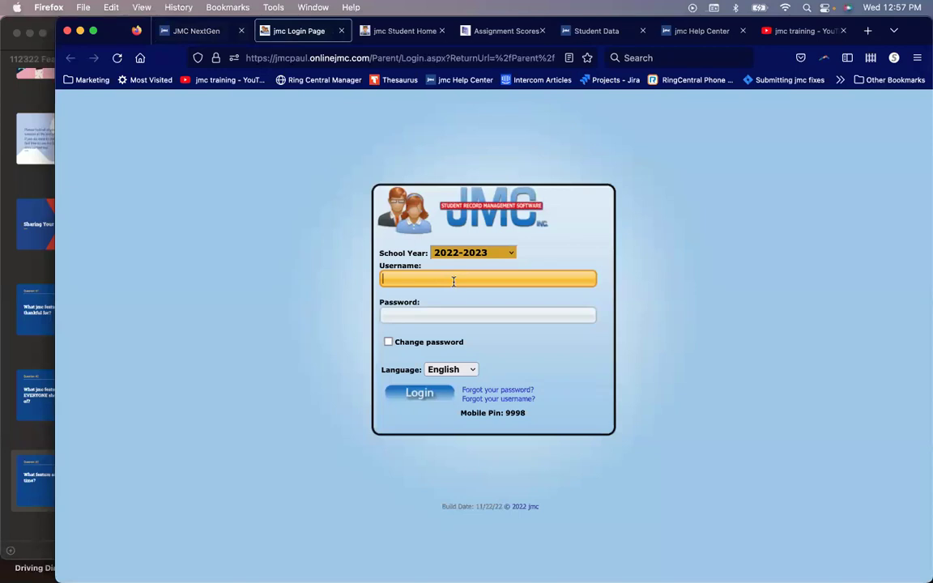
# - Log in to the family portal with the demo account's username and password, and open the Register for 2022-2023 dashboard
pyautogui.write('Demo')
pyautogui.press('Tab')
pyautogui.write('•••••')
pyautogui.press('Return')
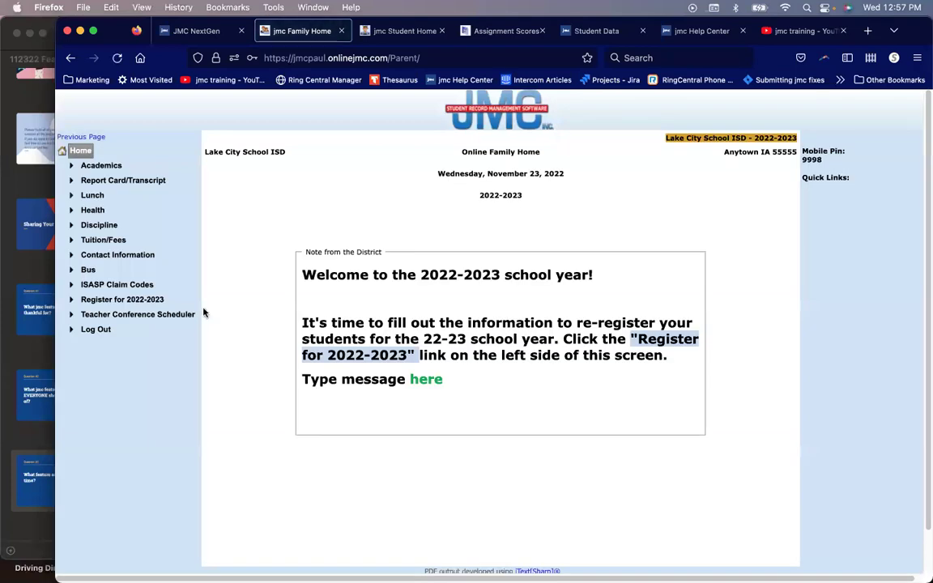
pyautogui.click(153, 300)
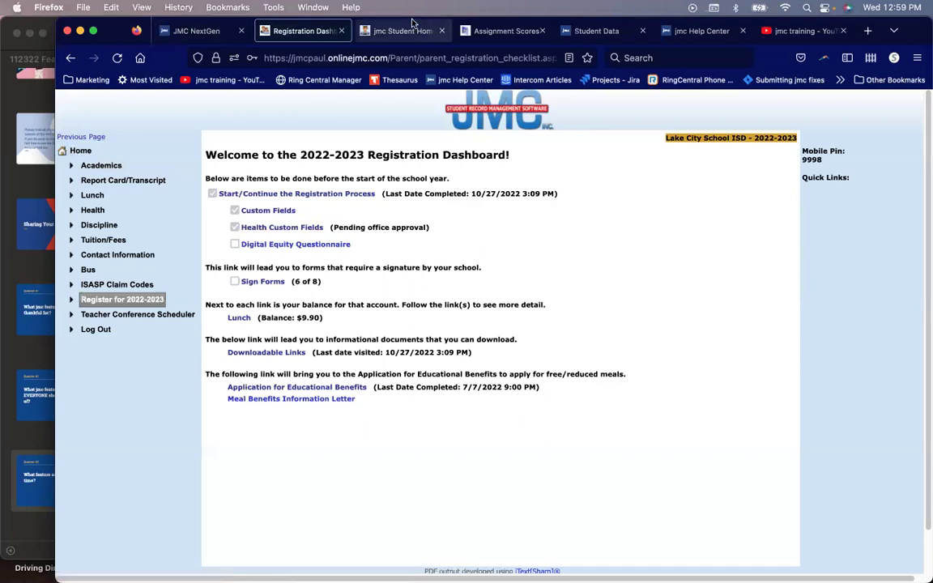
# - Return the office Student Data page to the jmc Home page and switch to the jmc training YouTube channel
pyautogui.click(599, 32)
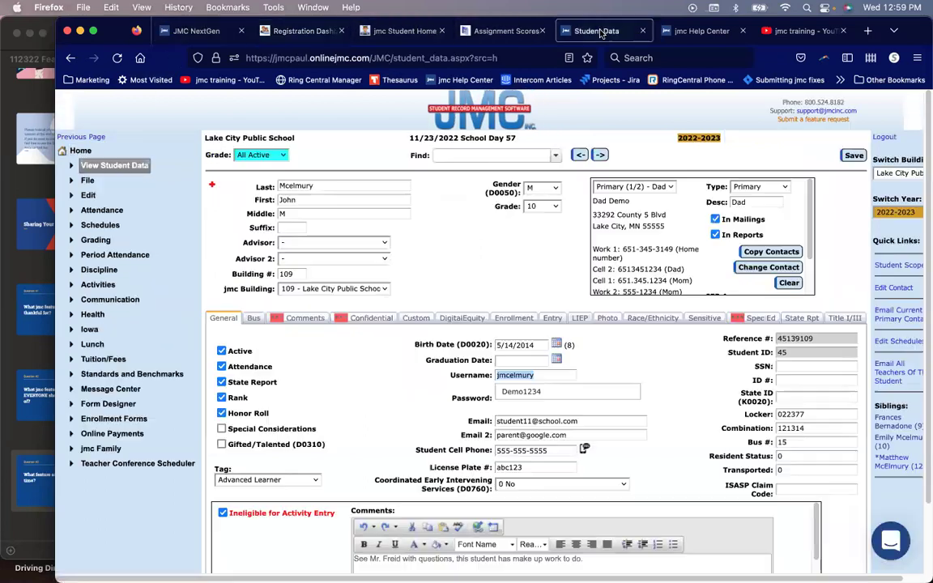
pyautogui.click(84, 152)
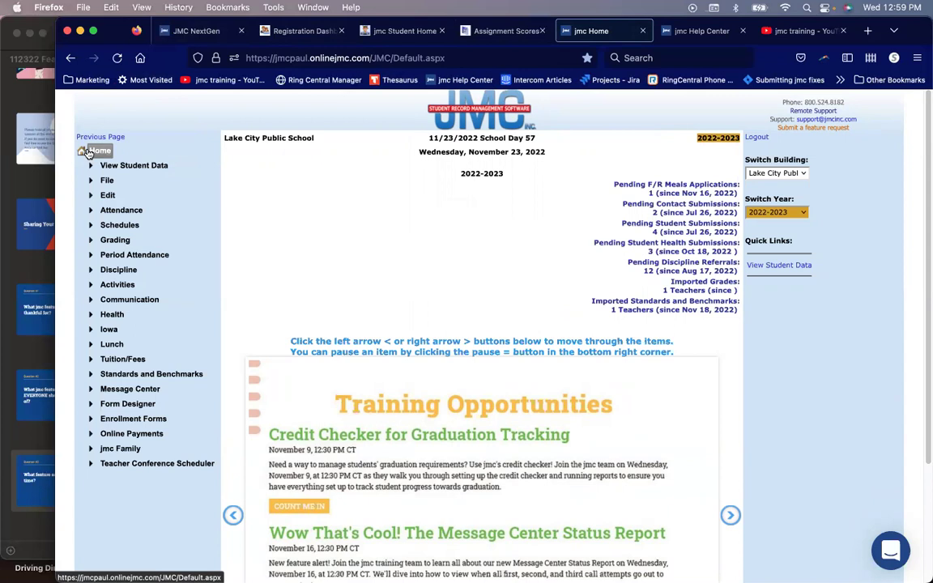
pyautogui.click(798, 30)
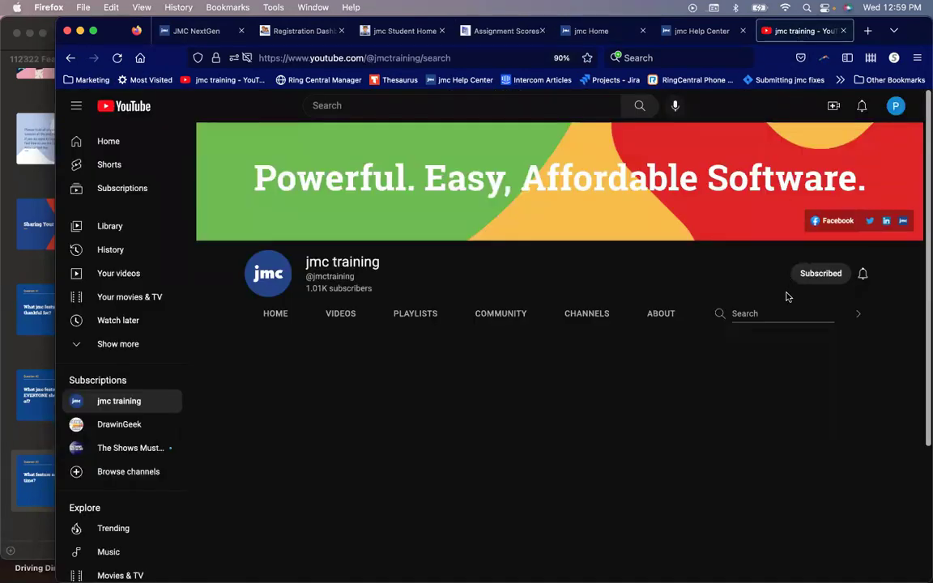
# - Search the jmc training channel for "coach", look over the matching videos, and reload the channel's search page
pyautogui.click(770, 313)
pyautogui.write('coach')
pyautogui.press('Return')
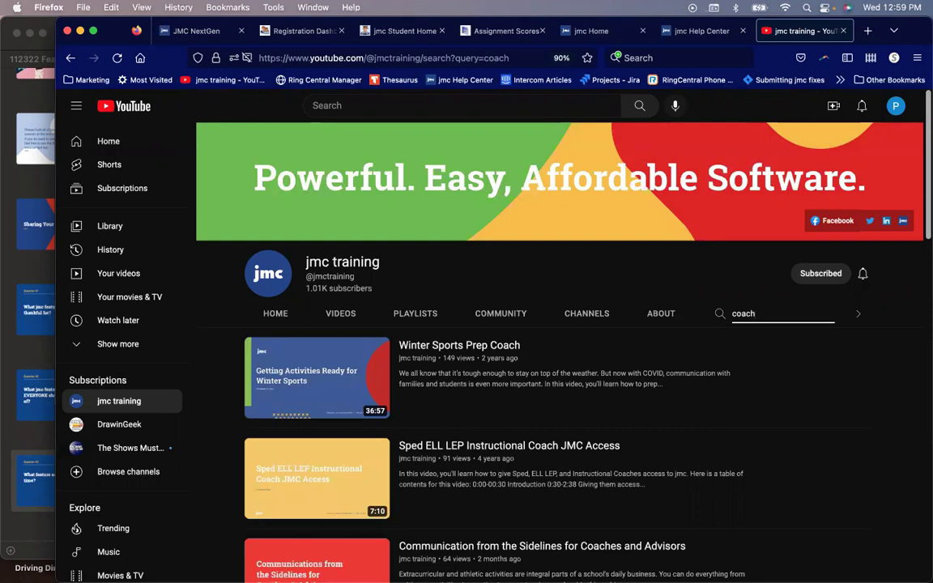
pyautogui.press('super+r')
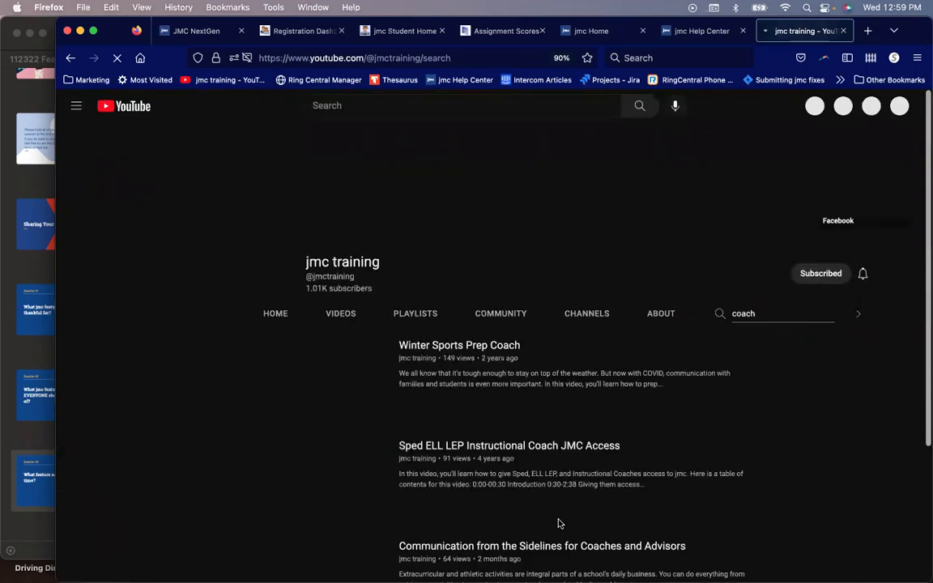
pyautogui.press('super+r')
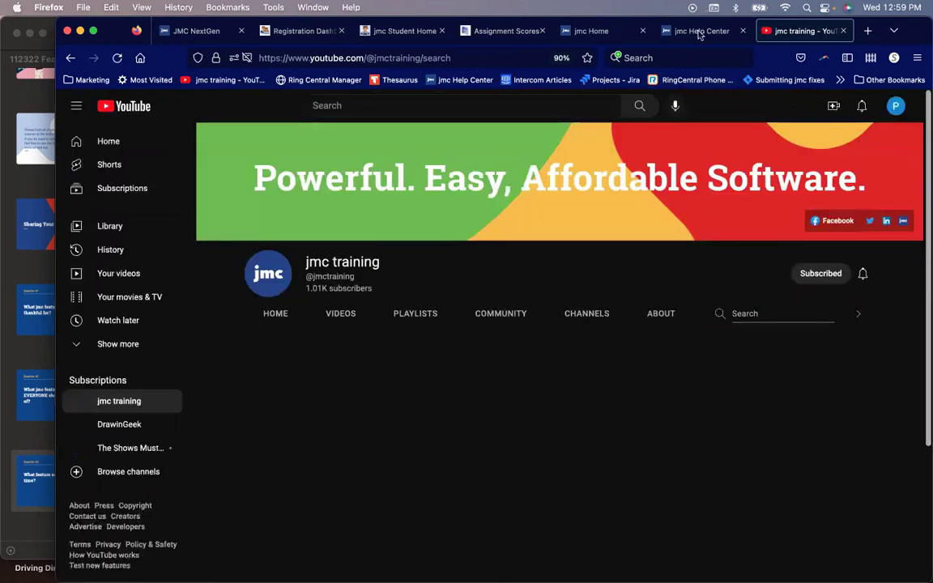
# - Switch to the office jmc Home page and look over the options under Activities, such as Edit Activity Coach/Advisor and Edit Activity Rosters
pyautogui.click(697, 32)
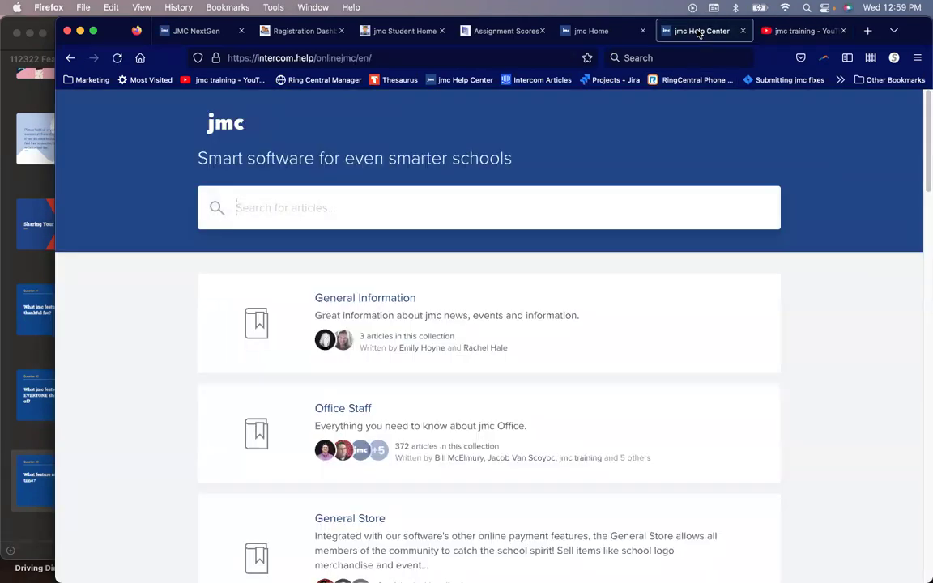
pyautogui.click(585, 34)
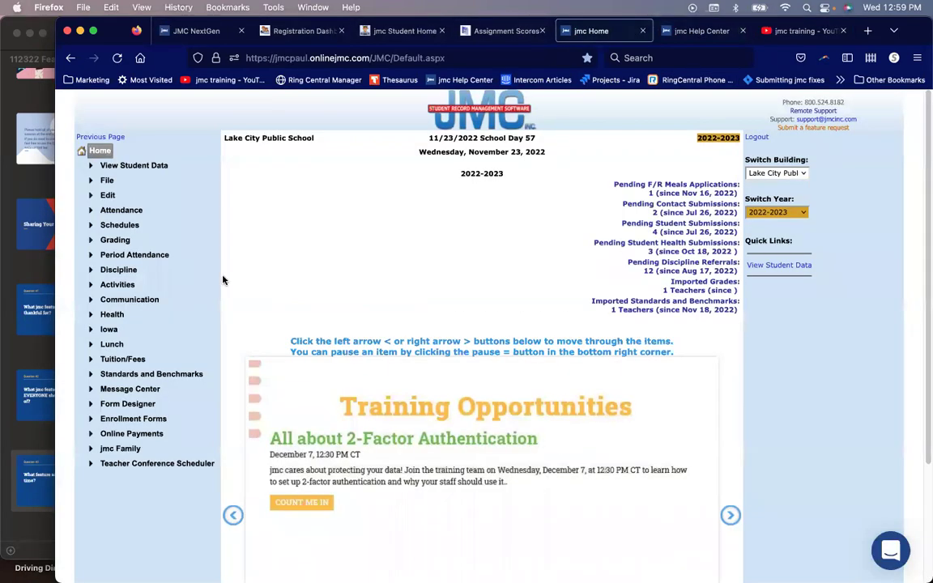
pyautogui.click(126, 284)
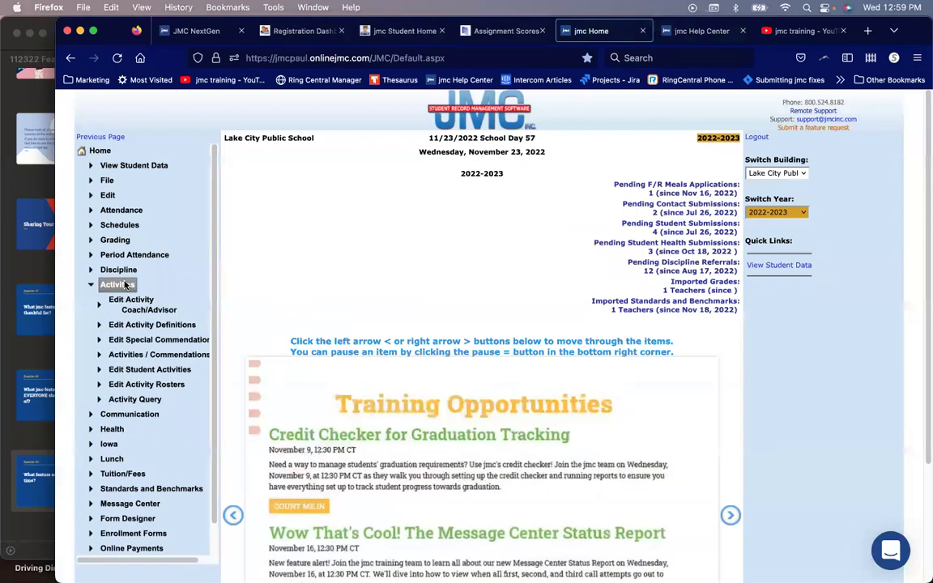
pyautogui.click(125, 284)
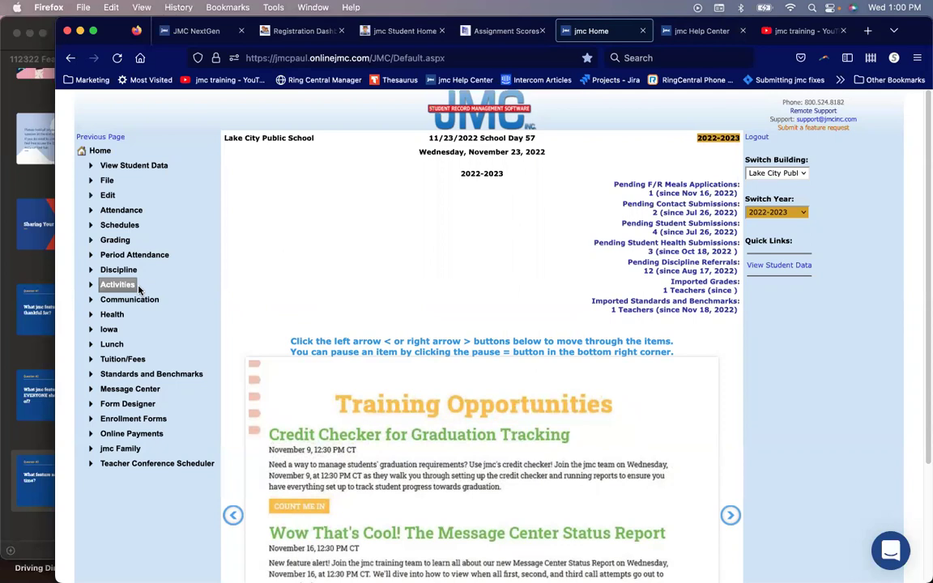
# - View the Message Center's Messaging Logs page and return to the jmc Home page
pyautogui.click(139, 388)
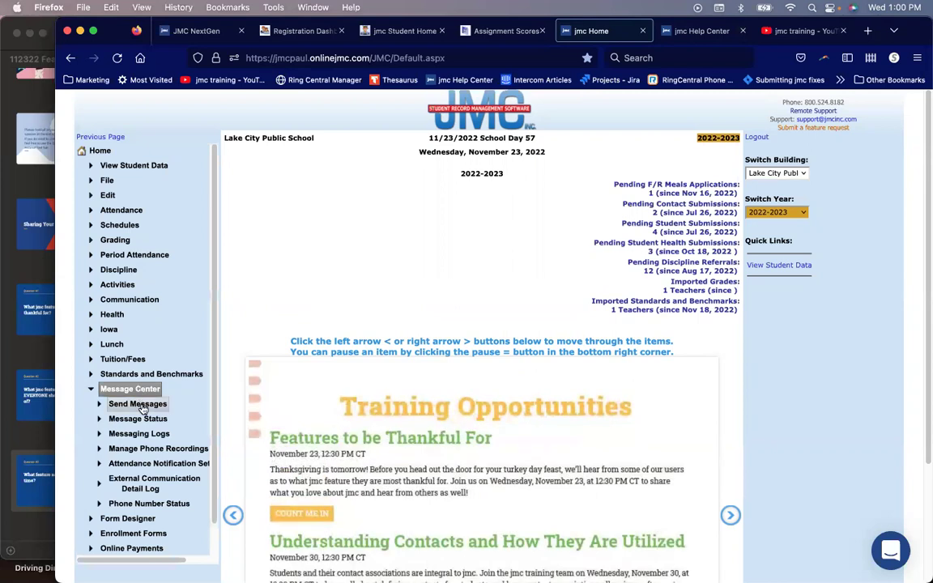
pyautogui.click(140, 434)
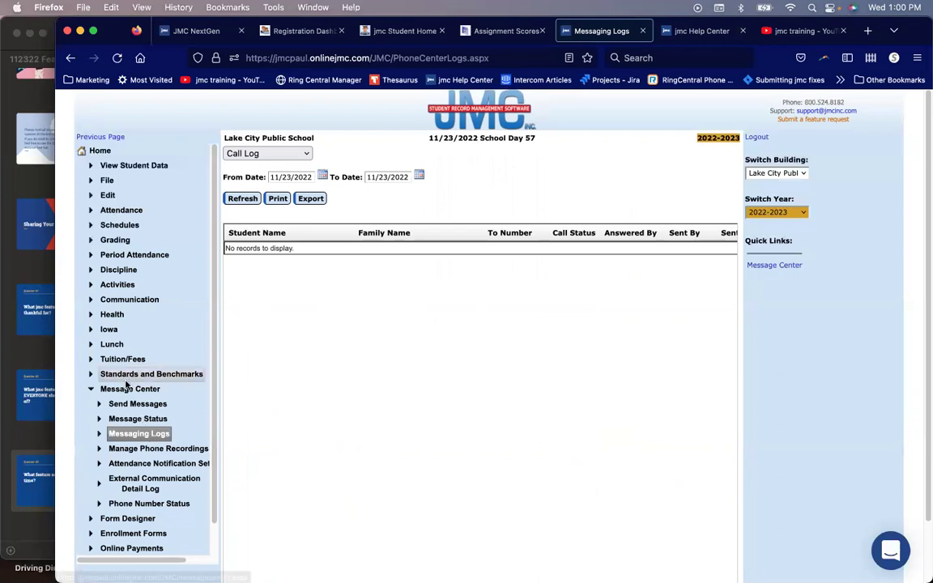
pyautogui.click(98, 153)
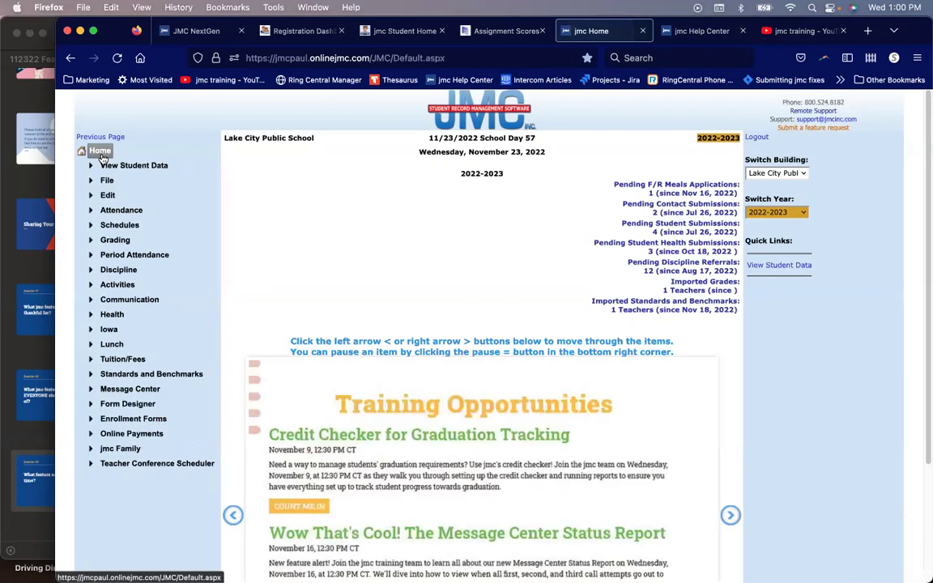
# - Check the Question #3 slide in Preview, and return to Firefox to view the Message Center's Send Messages page
pyautogui.click(44, 468)
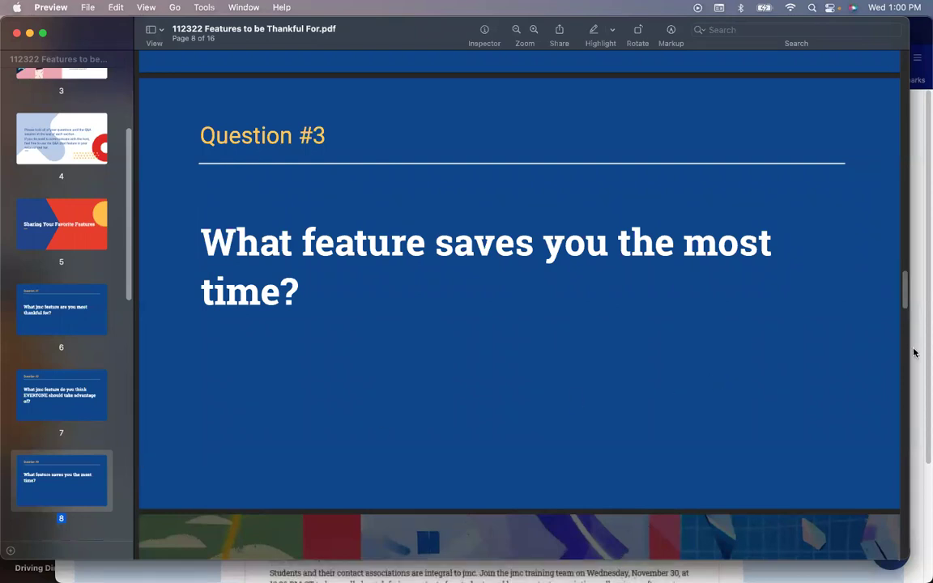
pyautogui.press('super+Tab')
pyautogui.click(146, 390)
pyautogui.click(141, 407)
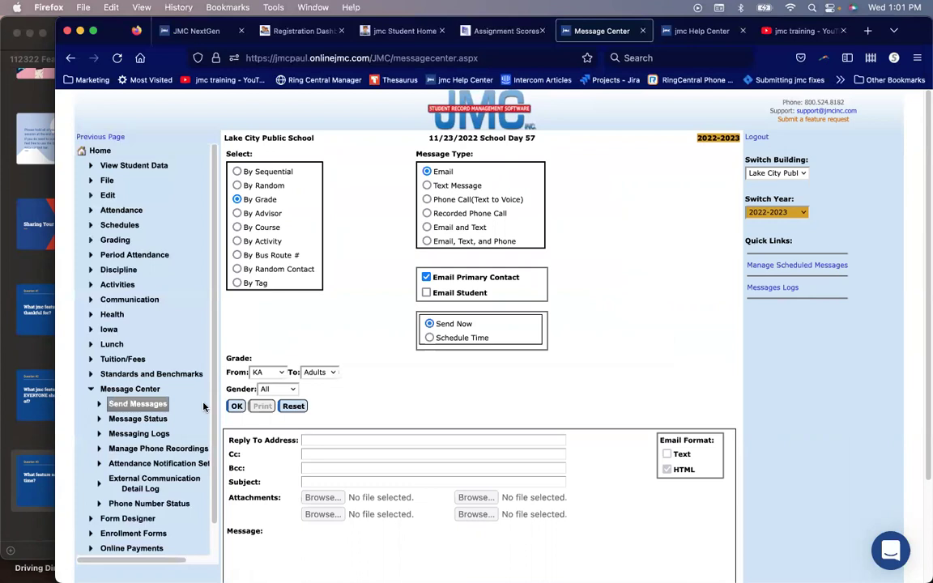
pyautogui.click(133, 392)
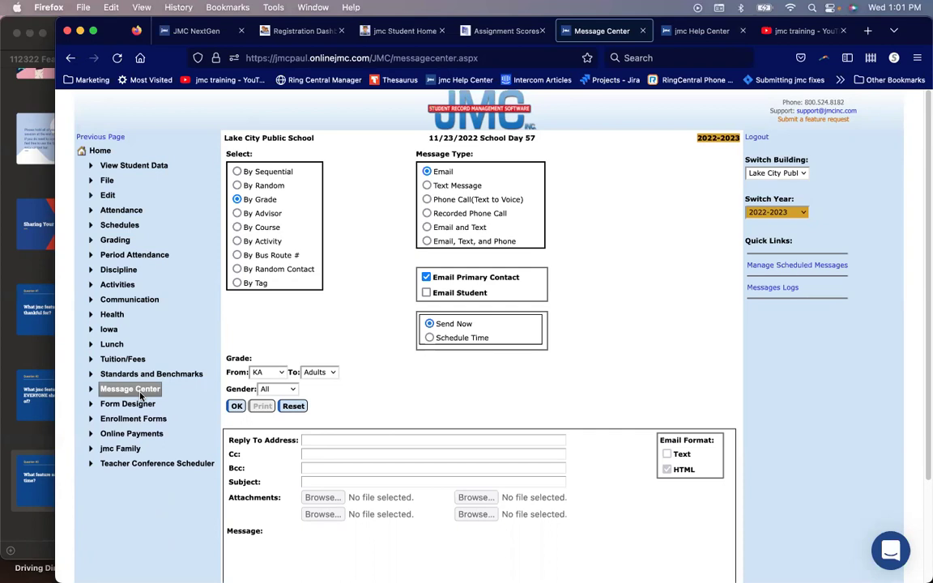
# - Open the Special Education Status Report for Iowa
pyautogui.click(111, 330)
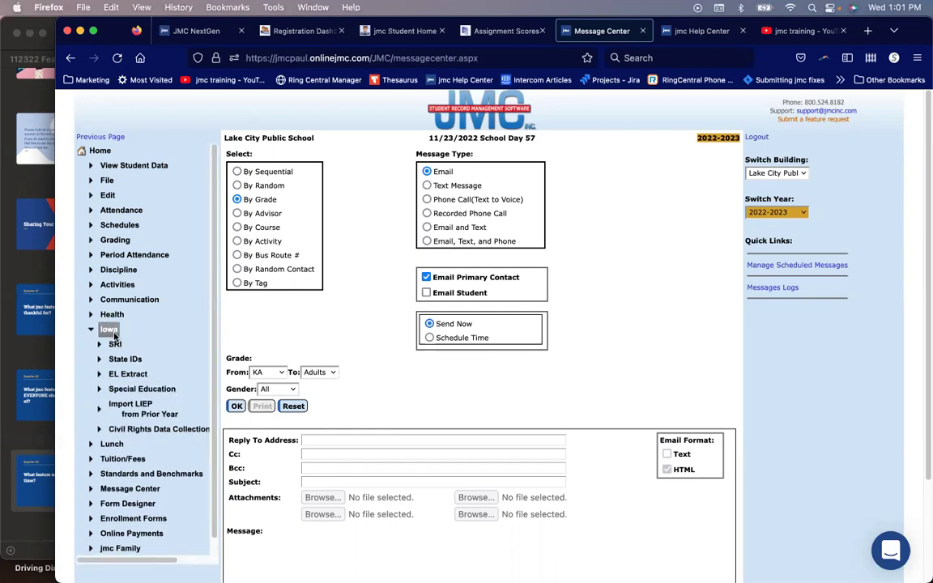
pyautogui.click(130, 390)
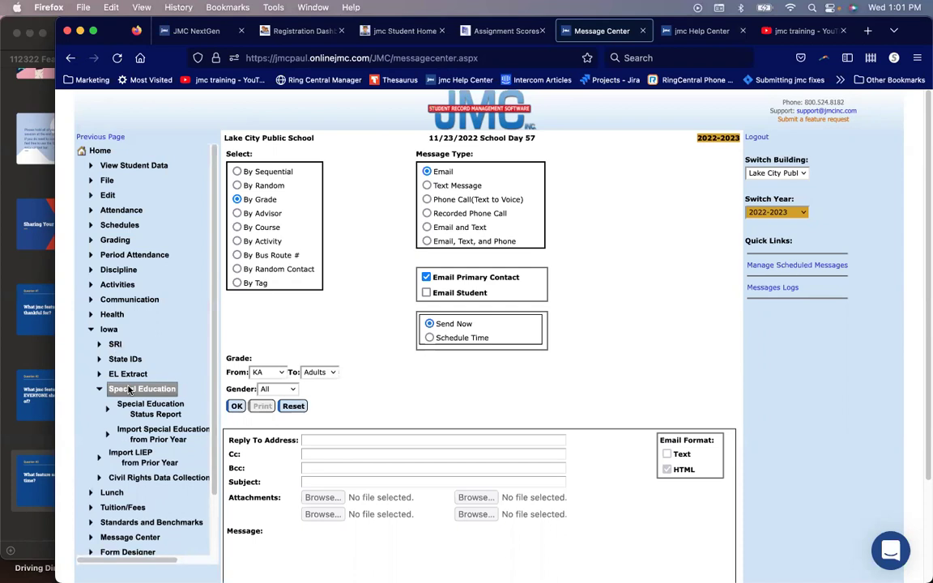
pyautogui.click(177, 414)
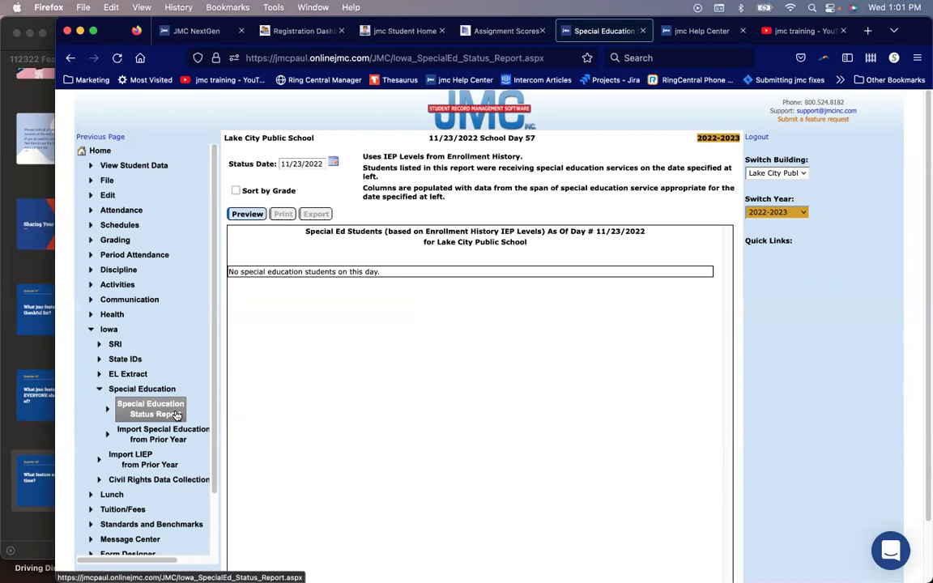
# - Look through the available Lunch reports, collapse the list, and return to the jmc Home page
pyautogui.click(108, 328)
pyautogui.click(110, 347)
pyautogui.click(121, 402)
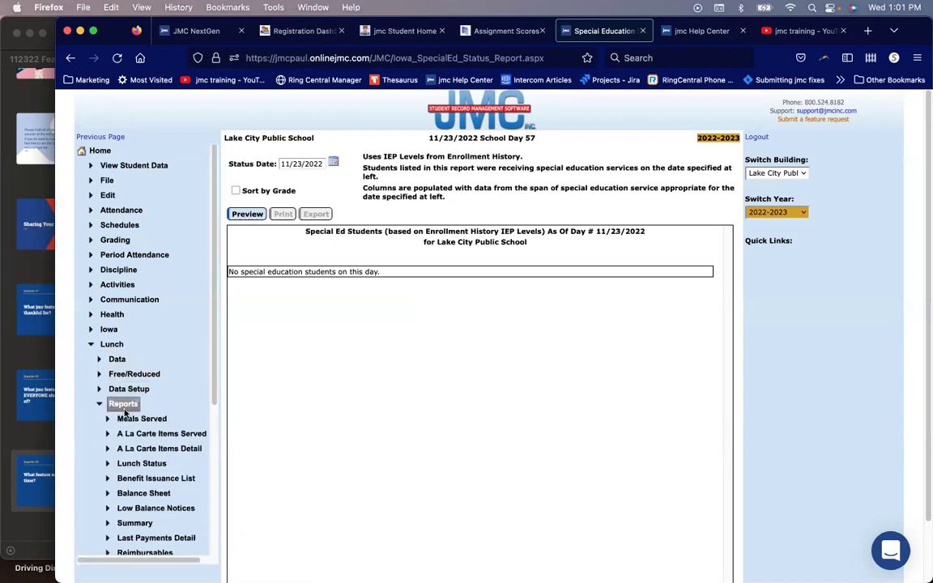
pyautogui.scroll(-1, 134, 415)
pyautogui.scroll(-3, 134, 415)
pyautogui.scroll(2, 130, 409)
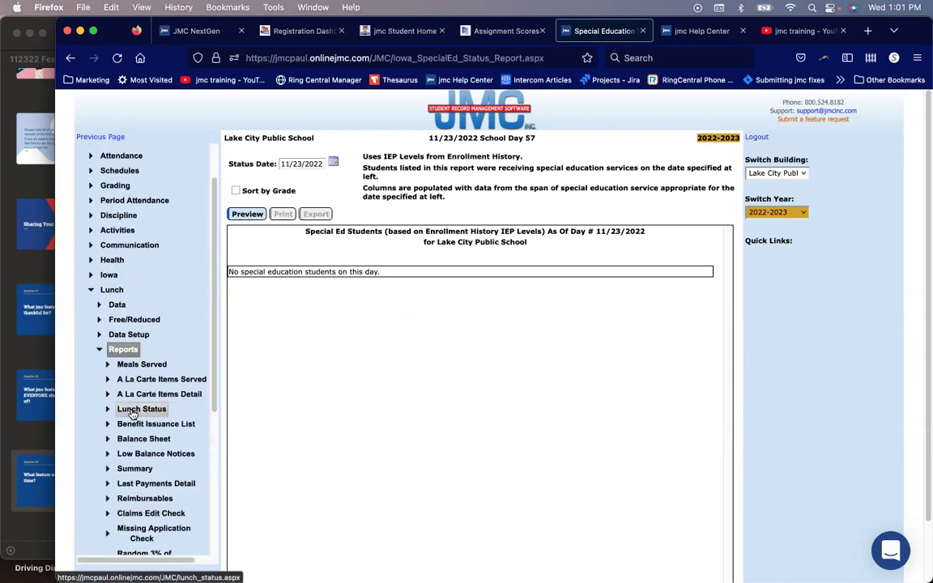
pyautogui.click(129, 345)
pyautogui.click(116, 345)
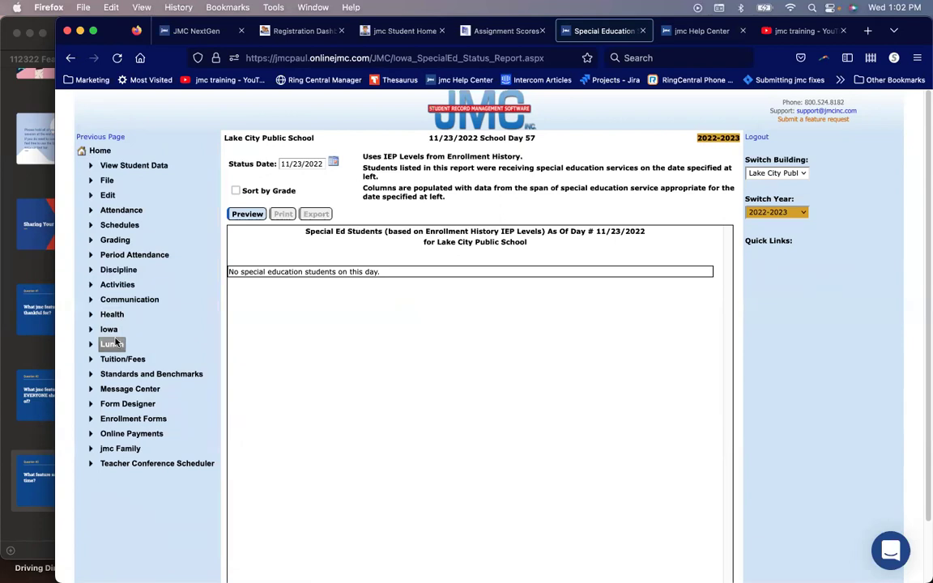
pyautogui.click(98, 154)
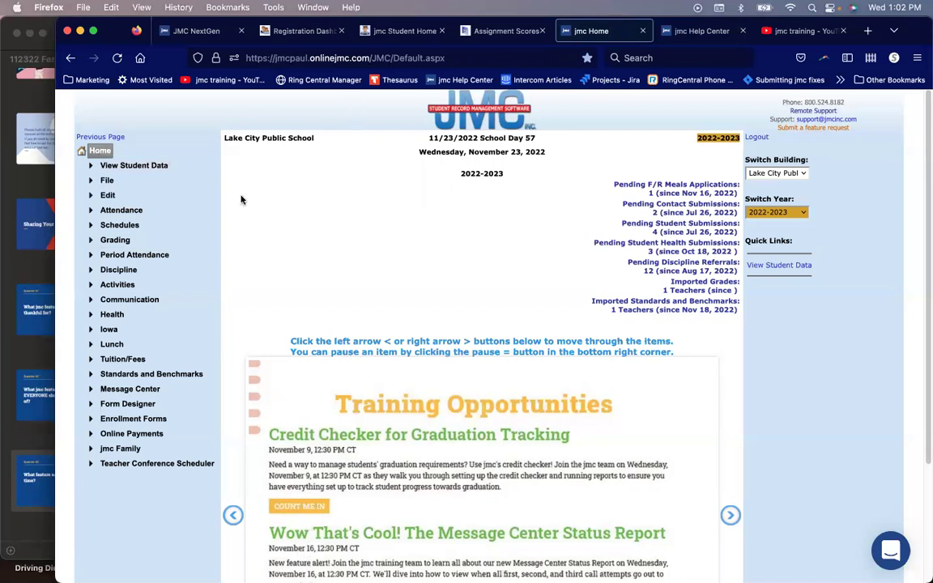
# - Open the pending discipline referrals from the Home page and review the details of the first pending record
pyautogui.click(120, 270)
pyautogui.click(123, 270)
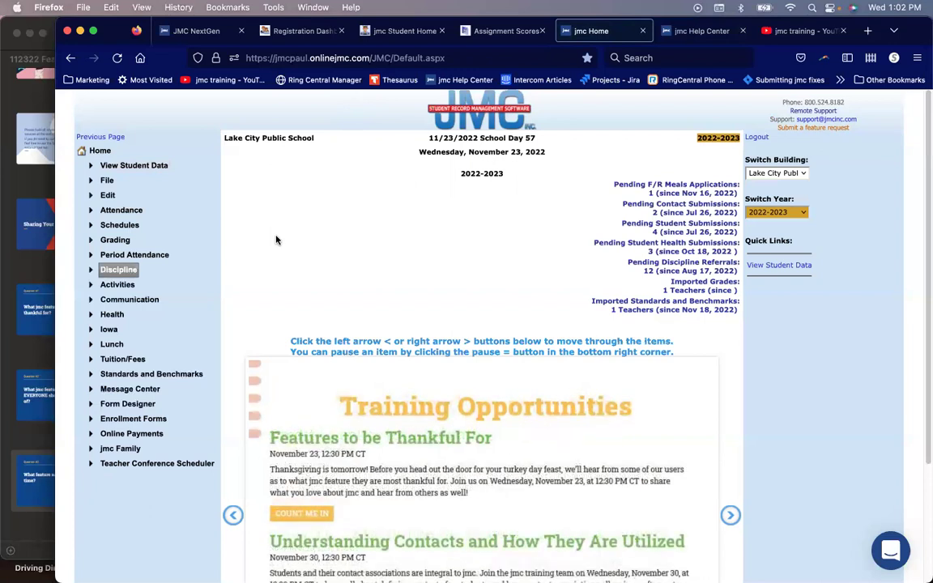
pyautogui.click(687, 268)
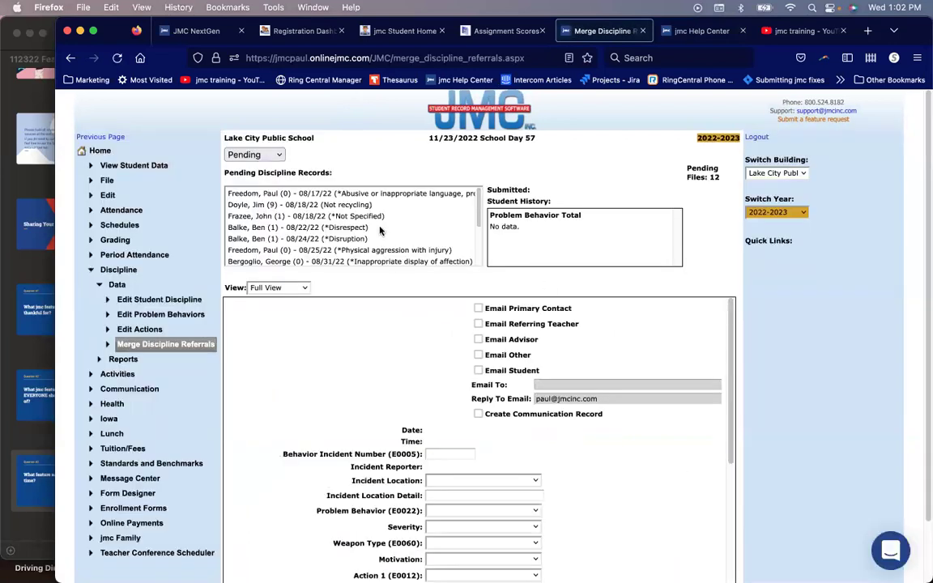
pyautogui.click(423, 194)
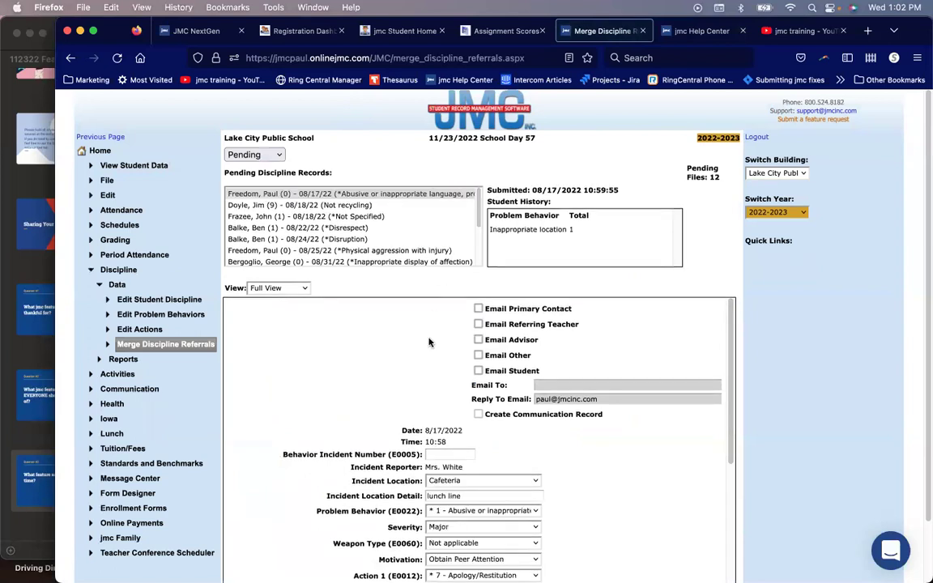
pyautogui.scroll(-1, 454, 340)
pyautogui.scroll(1, 454, 341)
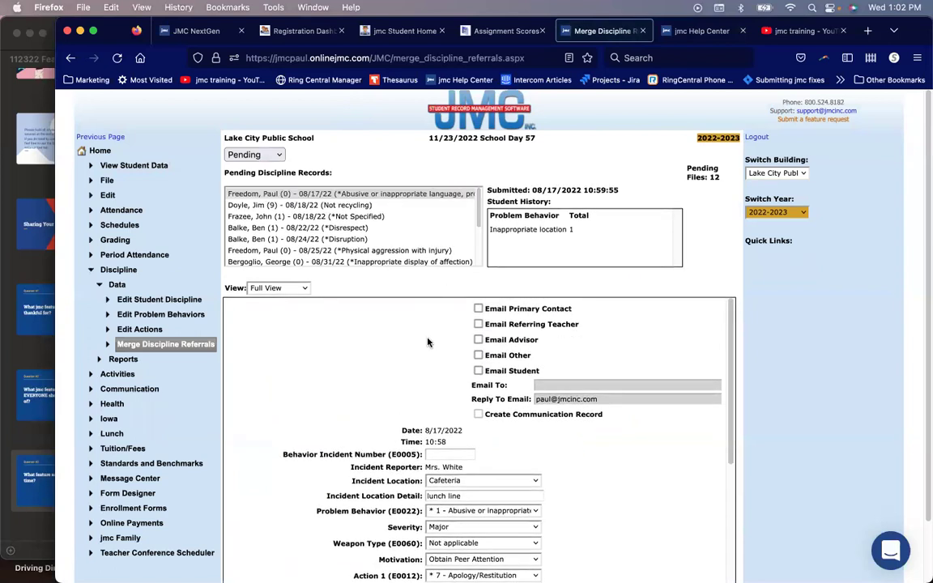
# - Select emailing the primary contact, referring teacher, advisor, other and student for the discipline referral, and collapse the Discipline options
pyautogui.click(478, 309)
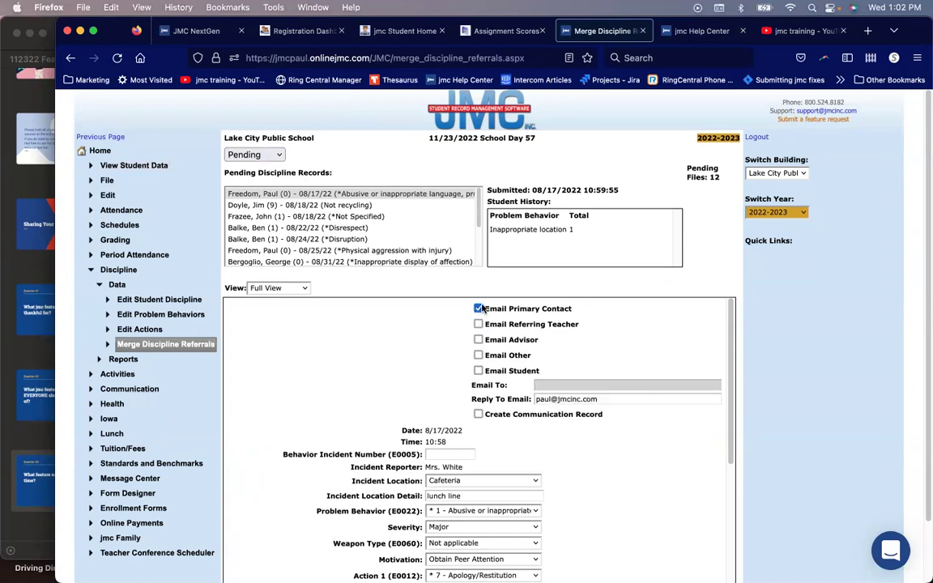
pyautogui.click(478, 324)
pyautogui.click(478, 340)
pyautogui.click(478, 355)
pyautogui.click(478, 370)
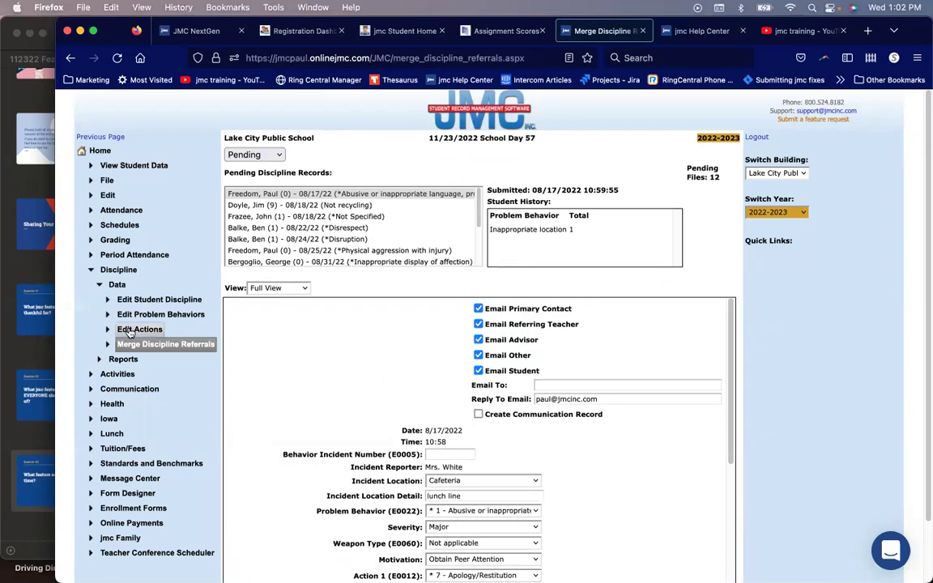
pyautogui.click(122, 270)
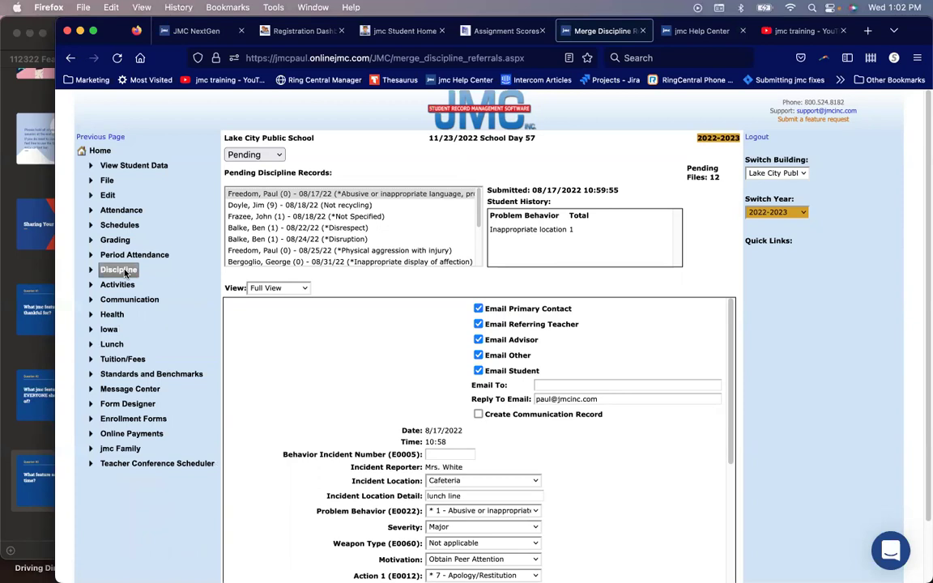
# - Open the attendance Form Letter report, review the forms offered for selection keeping 3 Day Absences for Semester 1, and return Home
pyautogui.click(120, 210)
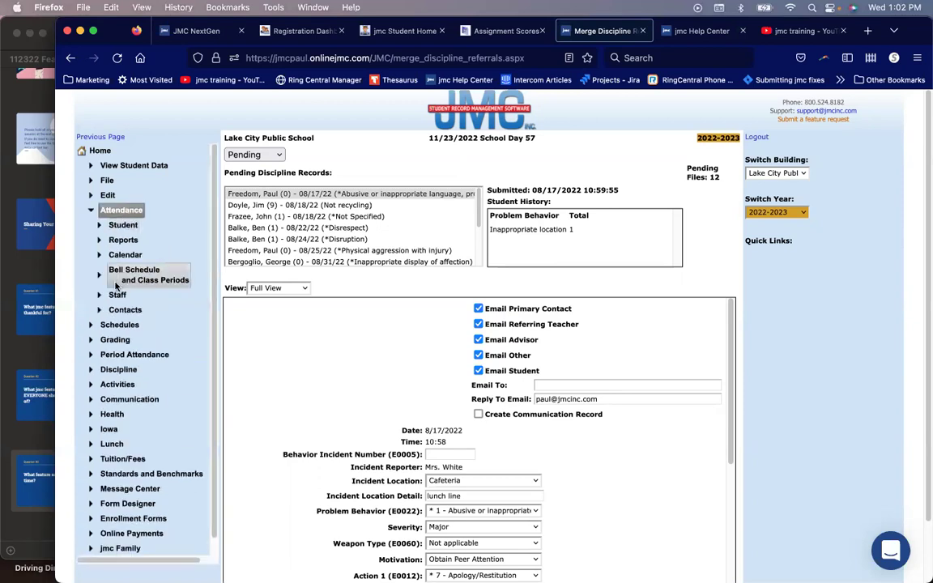
pyautogui.click(121, 240)
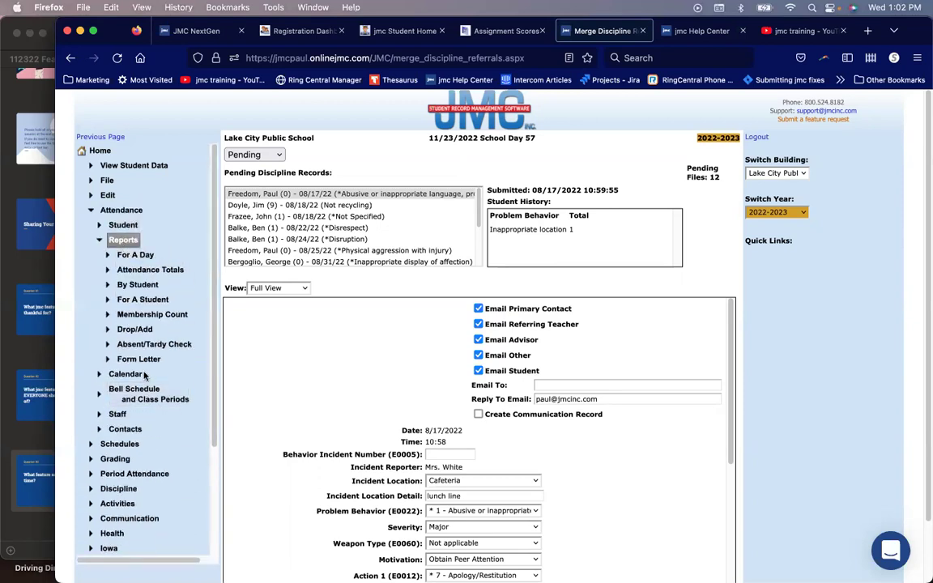
pyautogui.click(140, 359)
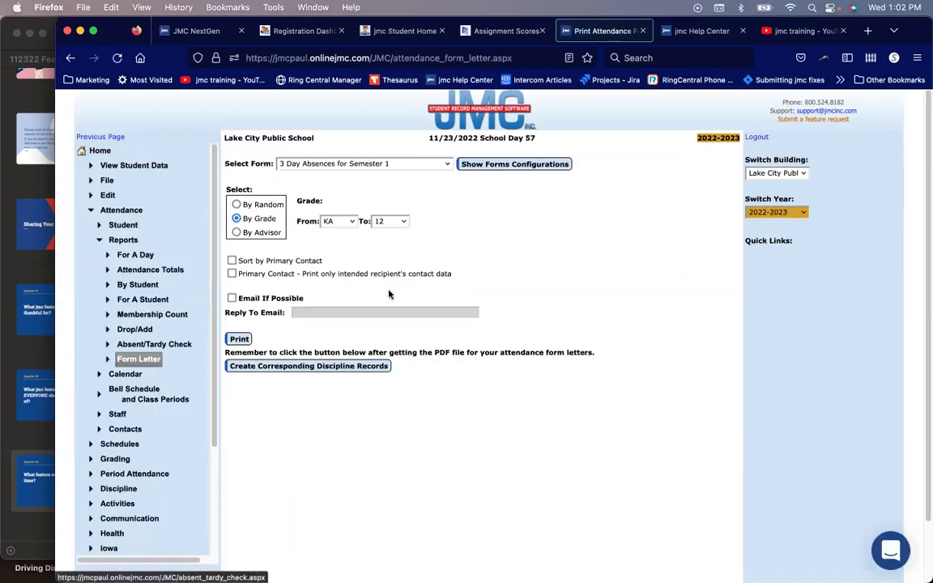
pyautogui.click(423, 167)
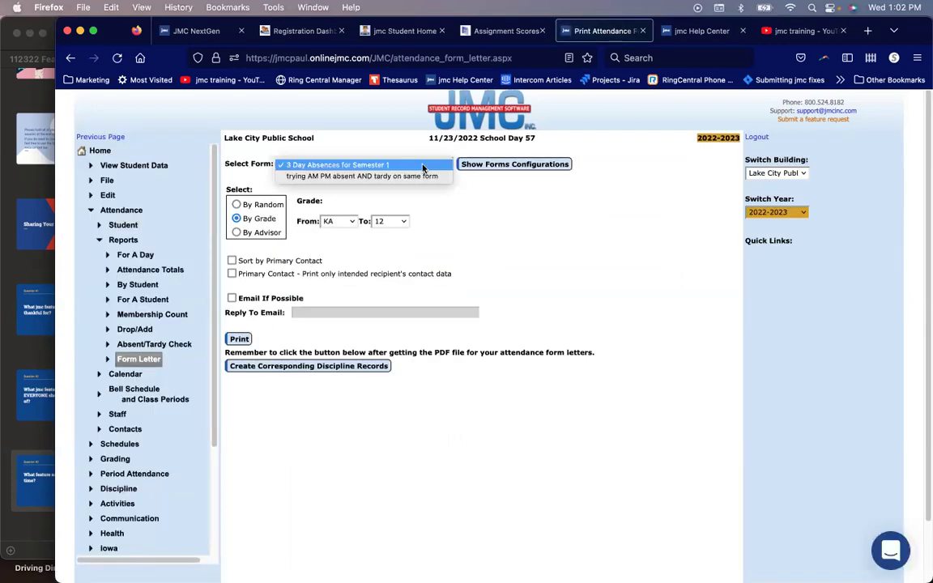
pyautogui.click(423, 165)
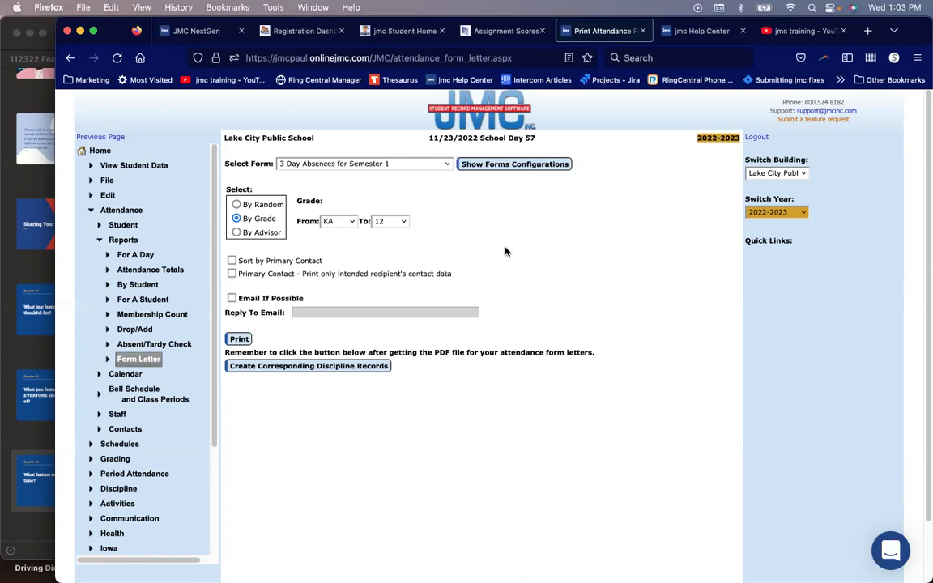
pyautogui.click(100, 151)
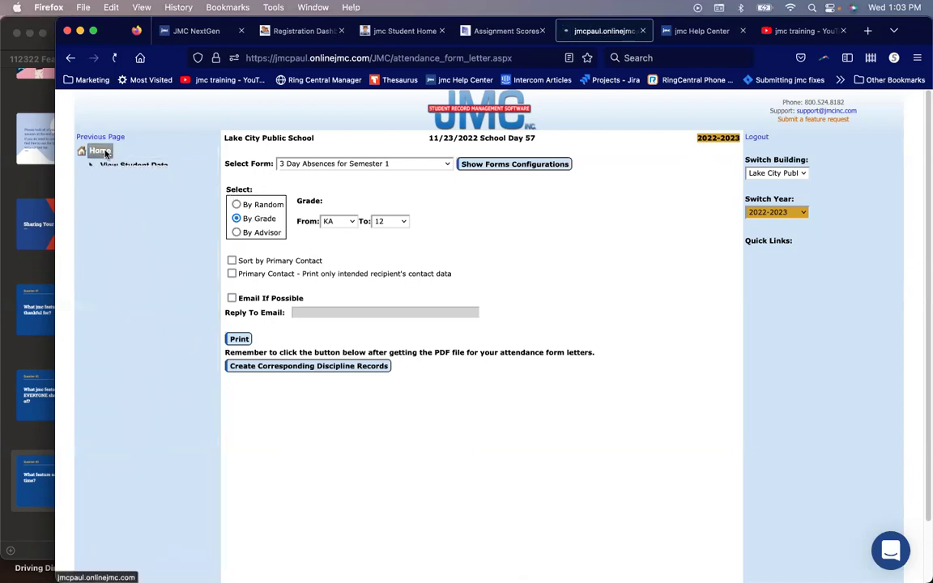
# - Switch to the Features to be Thankful For PDF in Preview and start the slideshow at "The floor is yours!" on page 9
pyautogui.click(34, 430)
pyautogui.scroll(-2, 60, 486)
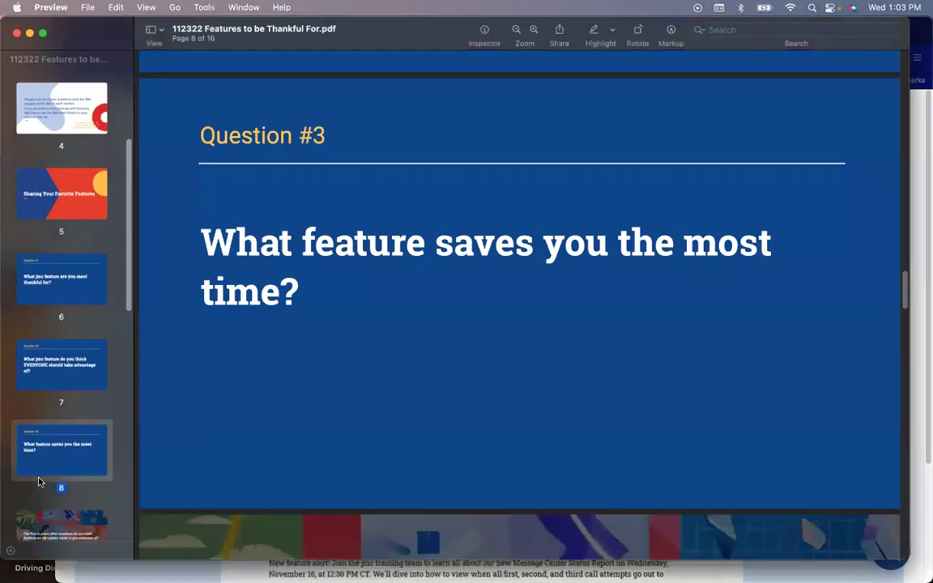
pyautogui.click(61, 514)
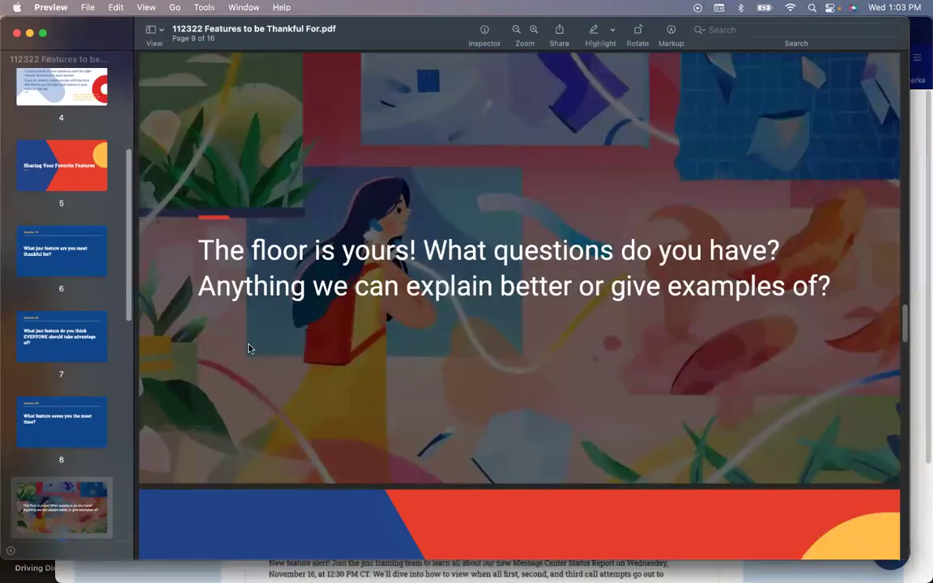
pyautogui.click(150, 8)
pyautogui.click(243, 384)
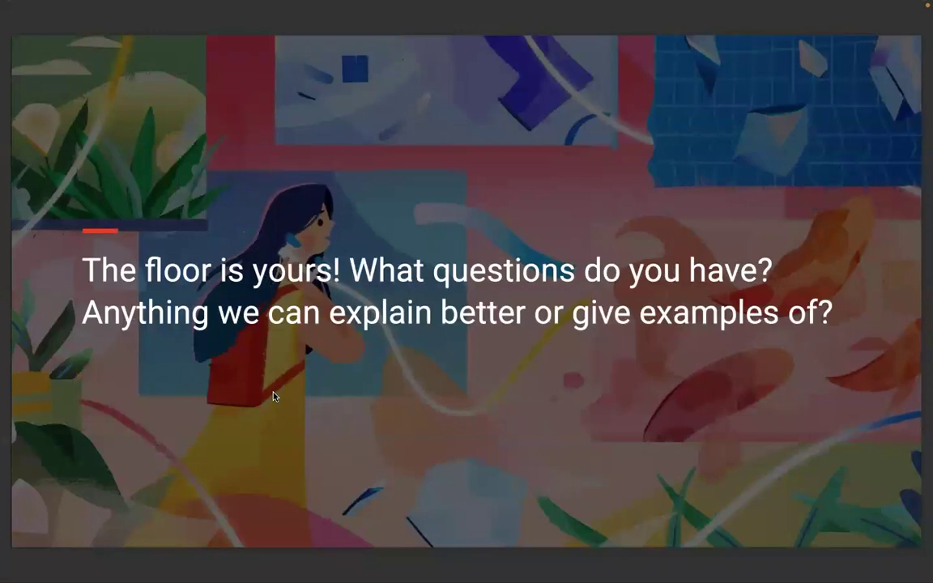
# - Advance the slideshow through the Now Hiring: Client Service Specialists slide to the "Be social with us!" slide
pyautogui.press('Right')
pyautogui.press('Right')
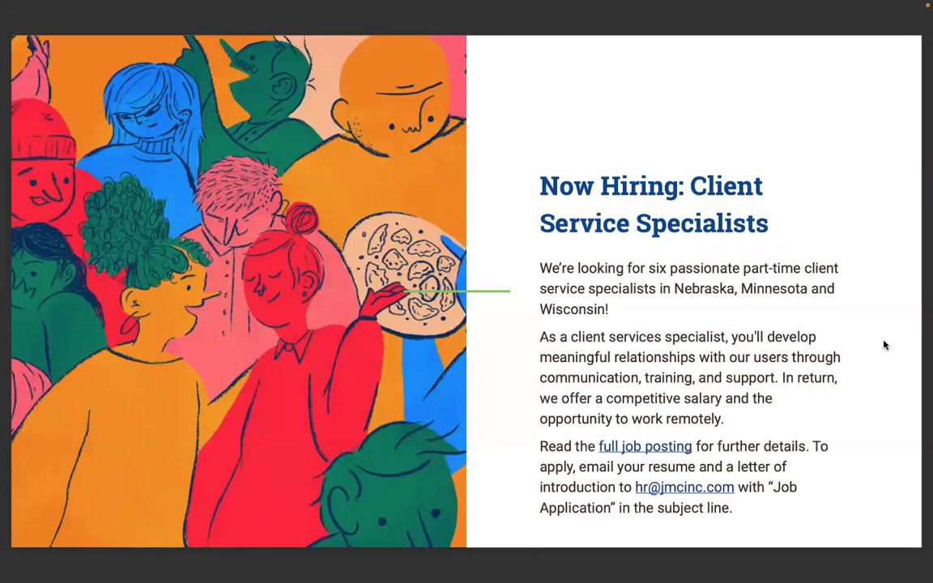
pyautogui.press('Right')
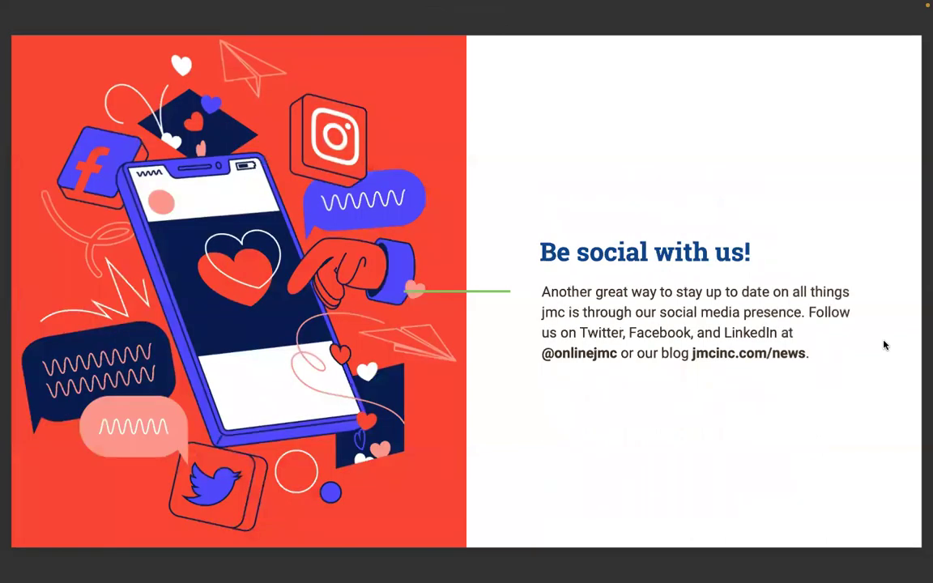